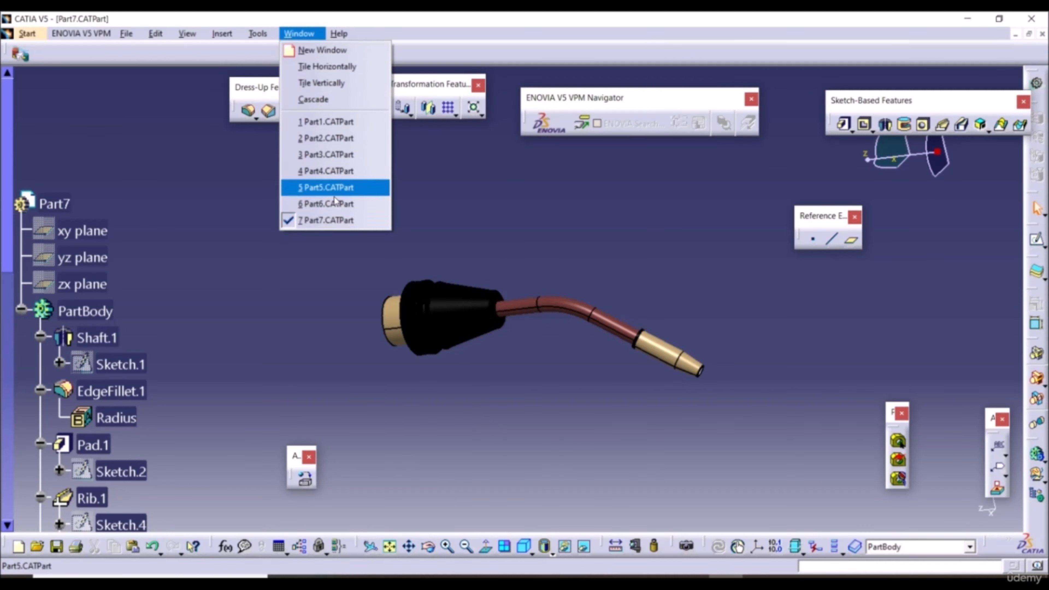
Create a new product in the Assembly Design workbench.
{"action": "left_click", "coordinate": [333, 256]}
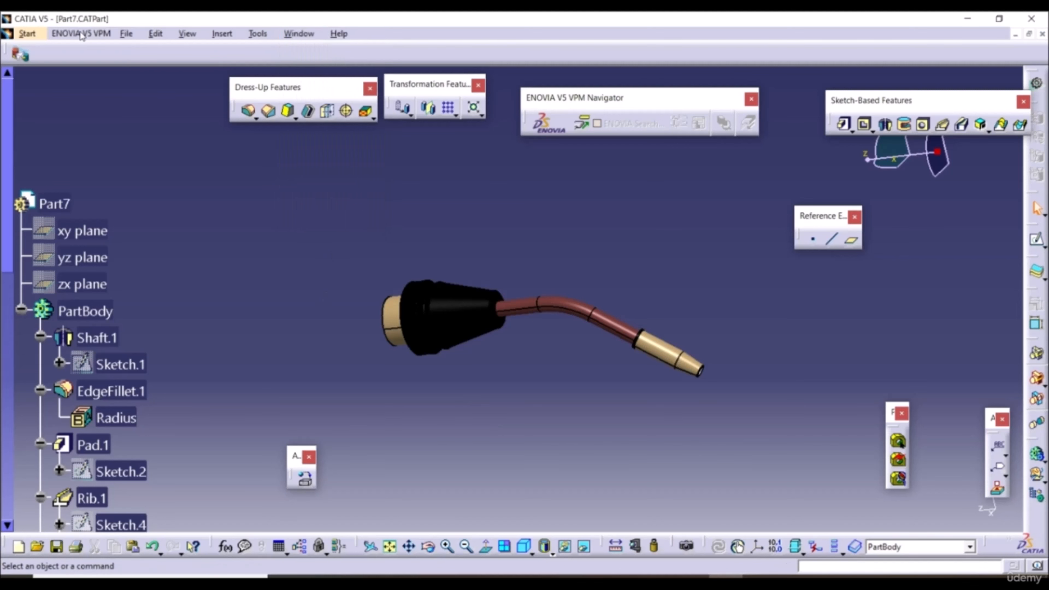
{"action": "left_click", "coordinate": [26, 33]}
{"action": "mouse_move", "coordinate": [124, 70]}
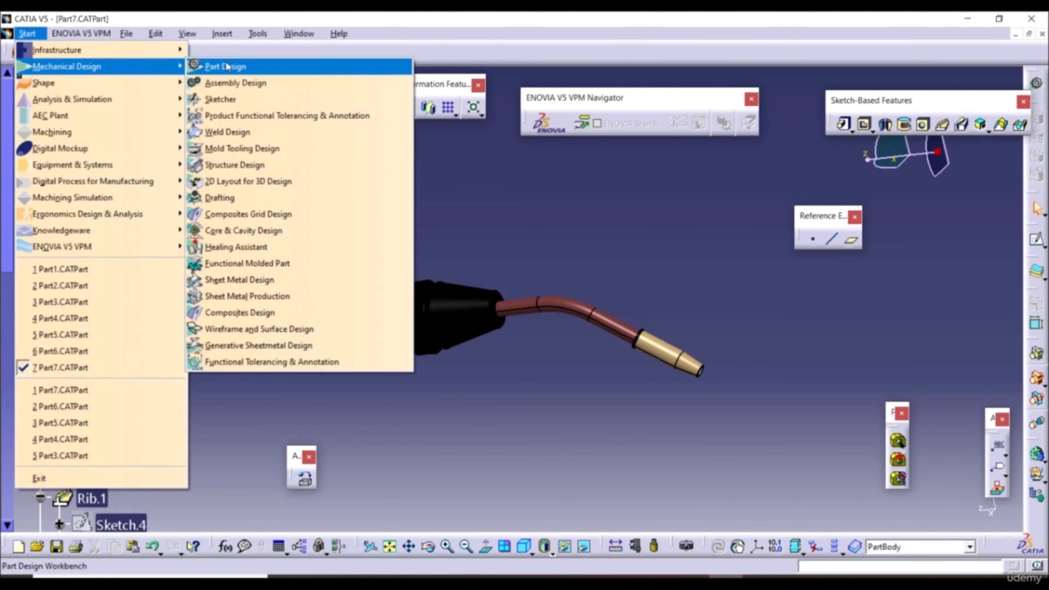
{"action": "left_click", "coordinate": [234, 83]}
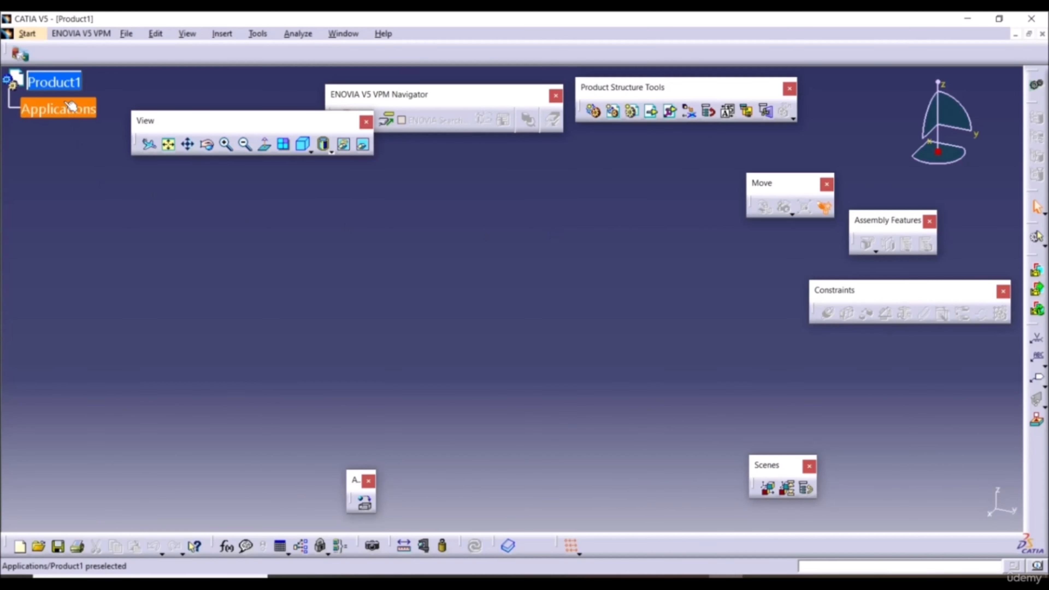
Insert the existing files Part1 through Part7 from the Kinematics and animation folder on the desktop into Product1.
{"action": "left_click", "coordinate": [54, 81]}
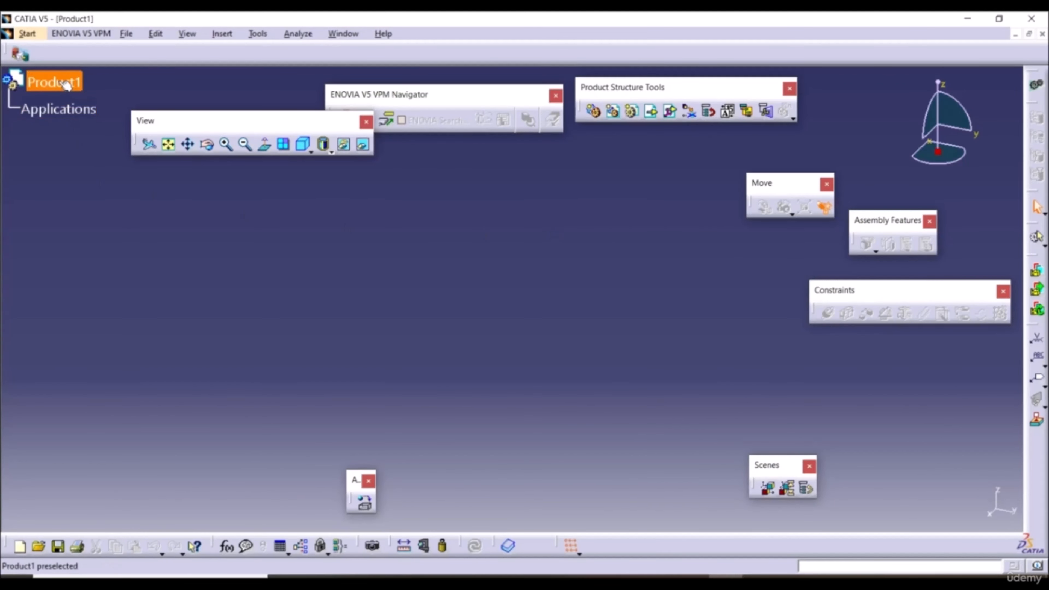
{"action": "left_click", "coordinate": [651, 111]}
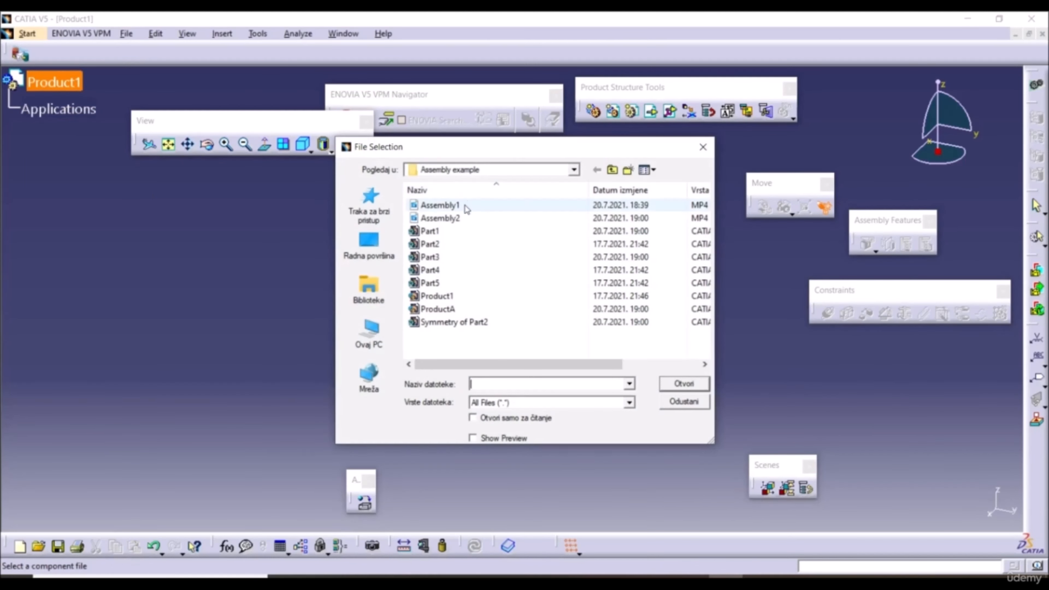
{"action": "left_click", "coordinate": [385, 243]}
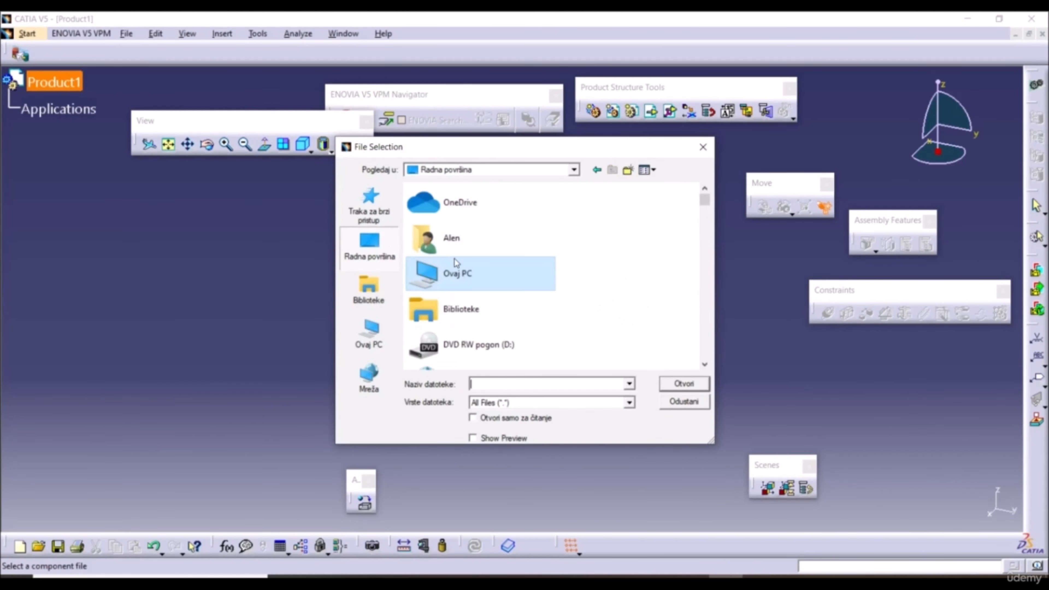
{"action": "scroll", "coordinate": [470, 265], "scroll_direction": "down", "scroll_amount": 5}
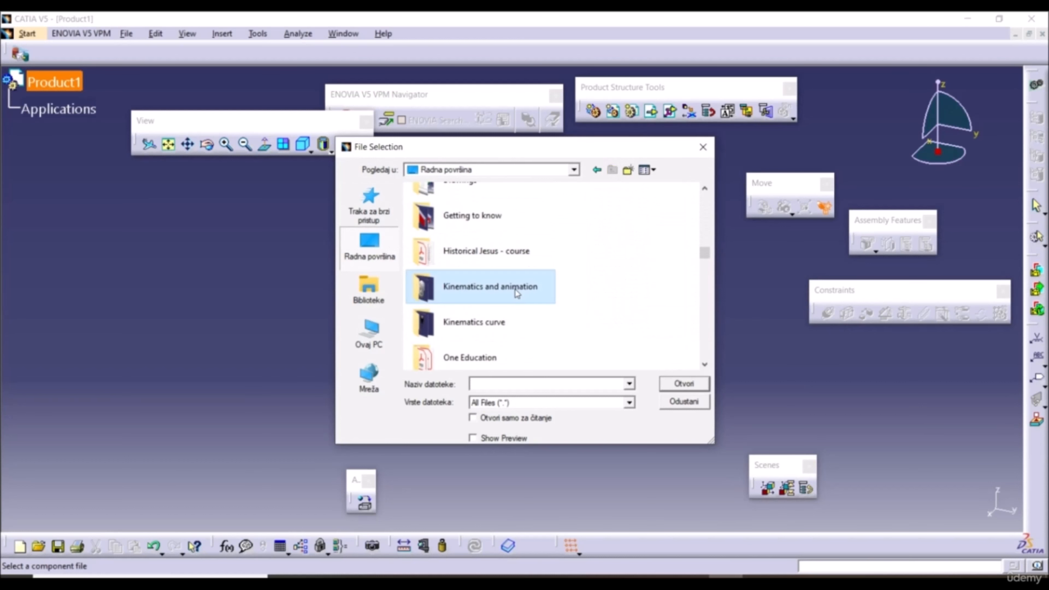
{"action": "double_click", "coordinate": [514, 294]}
{"action": "left_click_drag", "start_coordinate": [508, 308], "coordinate": [445, 196]}
{"action": "left_click", "coordinate": [675, 384]}
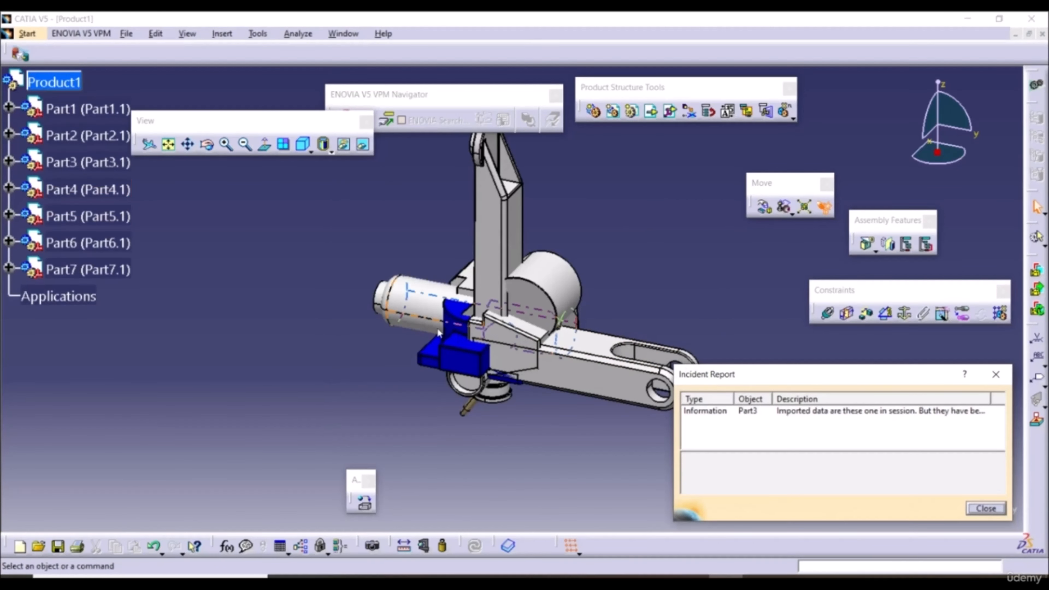
{"action": "middle_click_drag", "start_coordinate": [259, 270], "coordinate": [281, 364], "text": "ctrl"}
{"action": "middle_click_drag", "start_coordinate": [451, 304], "coordinate": [448, 278]}
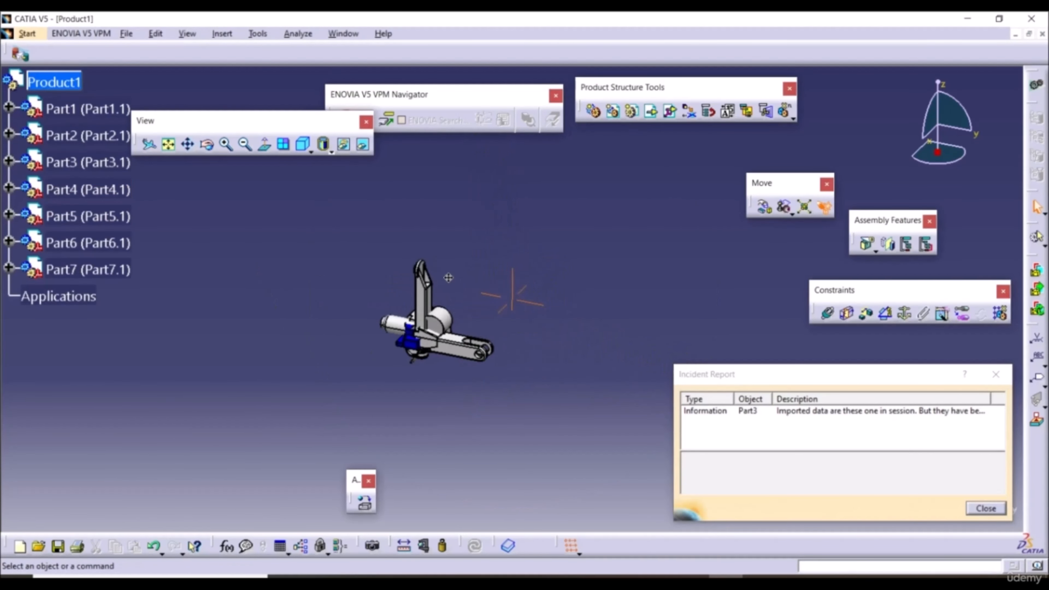
{"action": "left_click", "coordinate": [993, 509]}
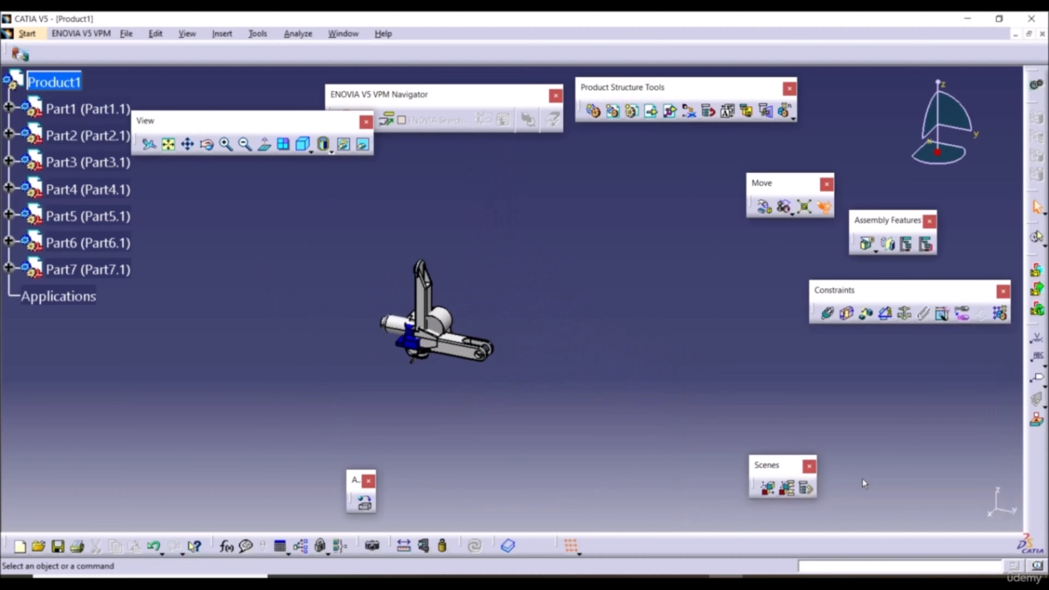
Raise the upright arm and Part5 along the Z axis, disregarding constraints, so that Part5 sits above the upright arm.
{"action": "middle_click_drag", "start_coordinate": [535, 343], "coordinate": [595, 322]}
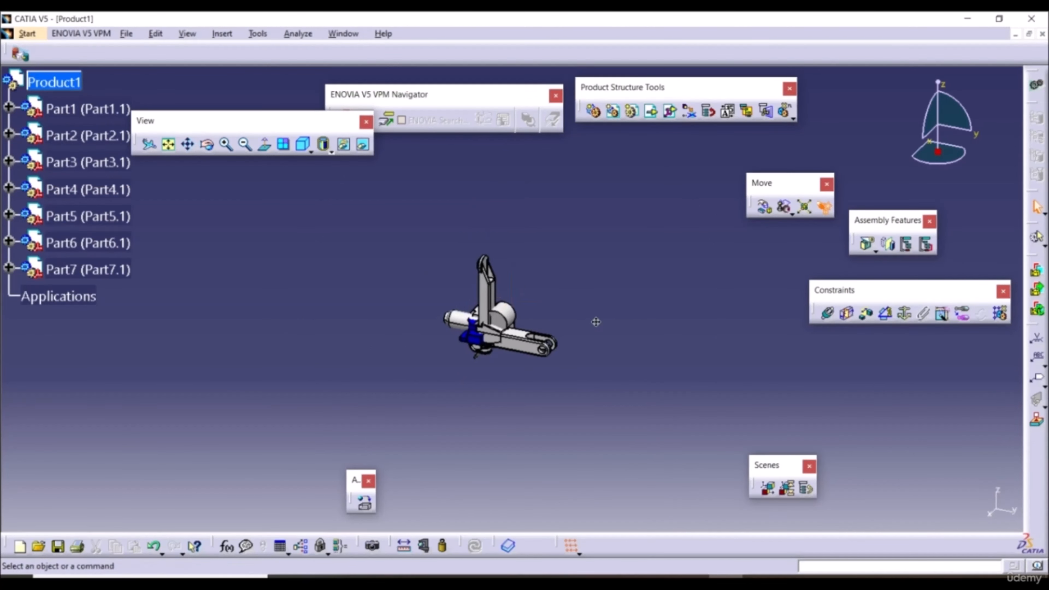
{"action": "left_click", "coordinate": [764, 206]}
{"action": "left_click", "coordinate": [916, 412]}
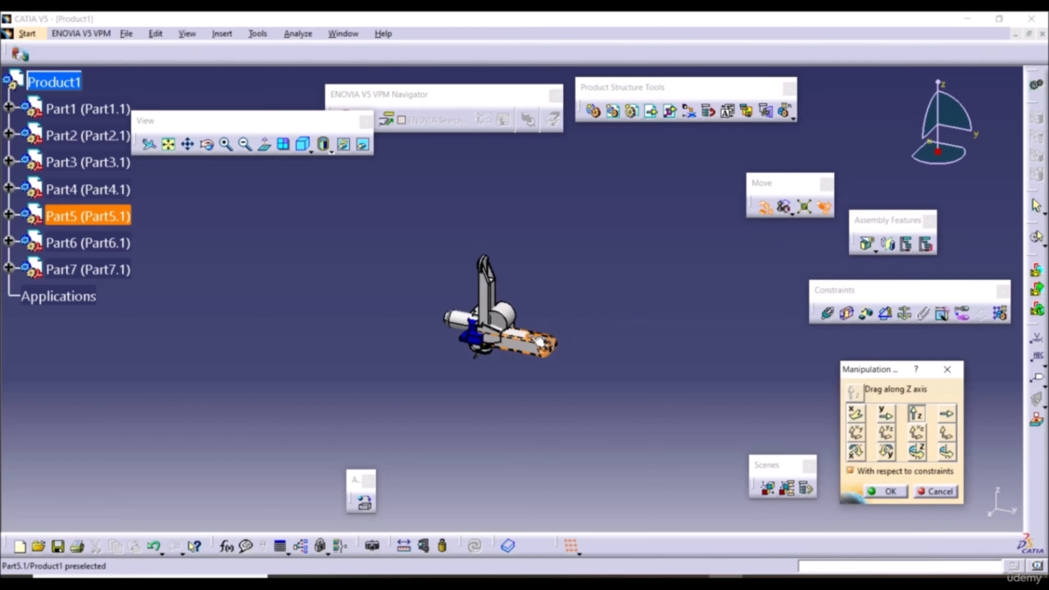
{"action": "left_click_drag", "start_coordinate": [494, 291], "coordinate": [488, 217]}
{"action": "left_click_drag", "start_coordinate": [532, 337], "coordinate": [518, 107]}
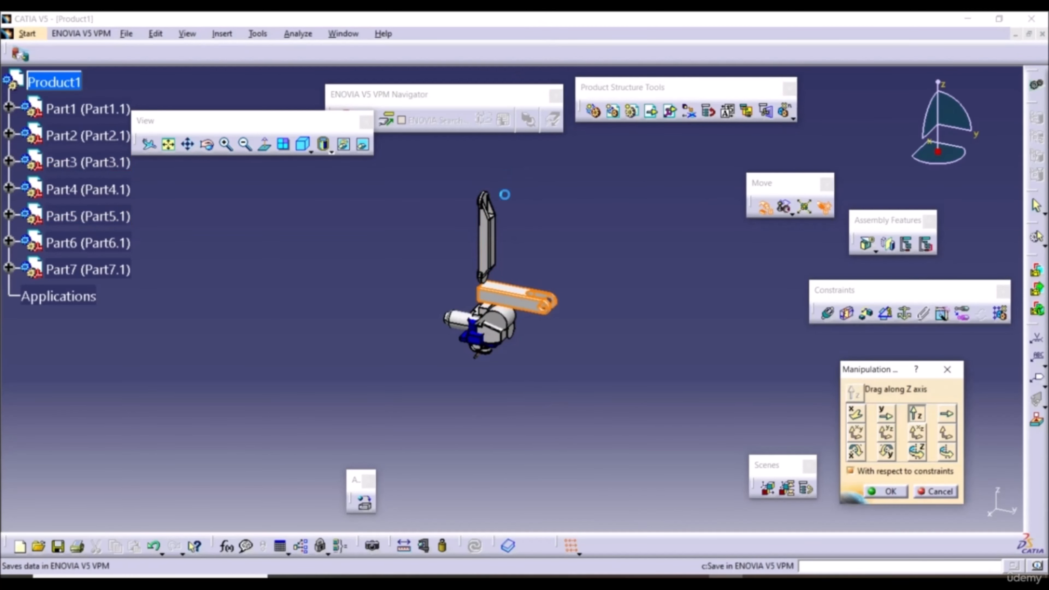
{"action": "left_click", "coordinate": [872, 476]}
{"action": "left_click_drag", "start_coordinate": [537, 315], "coordinate": [537, 176]}
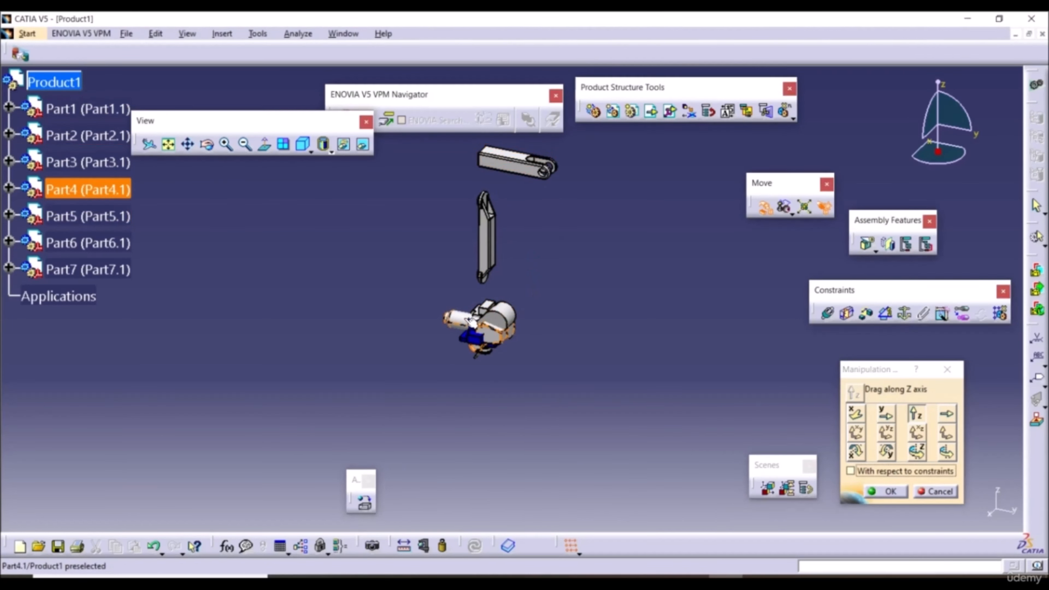
Spread the parts further along the Z axis, placing Part4 above Part5 and lifting the turntable and upright arm clear of the blue base.
{"action": "left_click_drag", "start_coordinate": [469, 320], "coordinate": [506, 147]}
{"action": "middle_click_drag", "start_coordinate": [546, 257], "coordinate": [555, 345]}
{"action": "left_click_drag", "start_coordinate": [521, 403], "coordinate": [532, 335]}
{"action": "left_click_drag", "start_coordinate": [491, 290], "coordinate": [499, 167]}
{"action": "left_click_drag", "start_coordinate": [531, 256], "coordinate": [531, 205]}
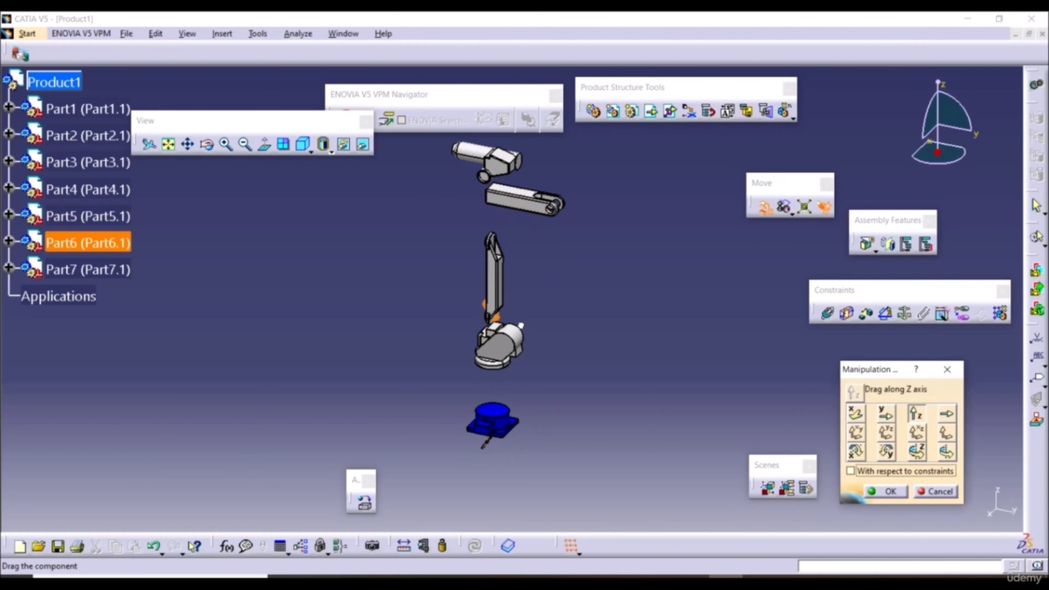
Move Part6 along the Z axis to just above the upright arm and Part7 to above Part4.
{"action": "left_click_drag", "start_coordinate": [521, 325], "coordinate": [522, 222]}
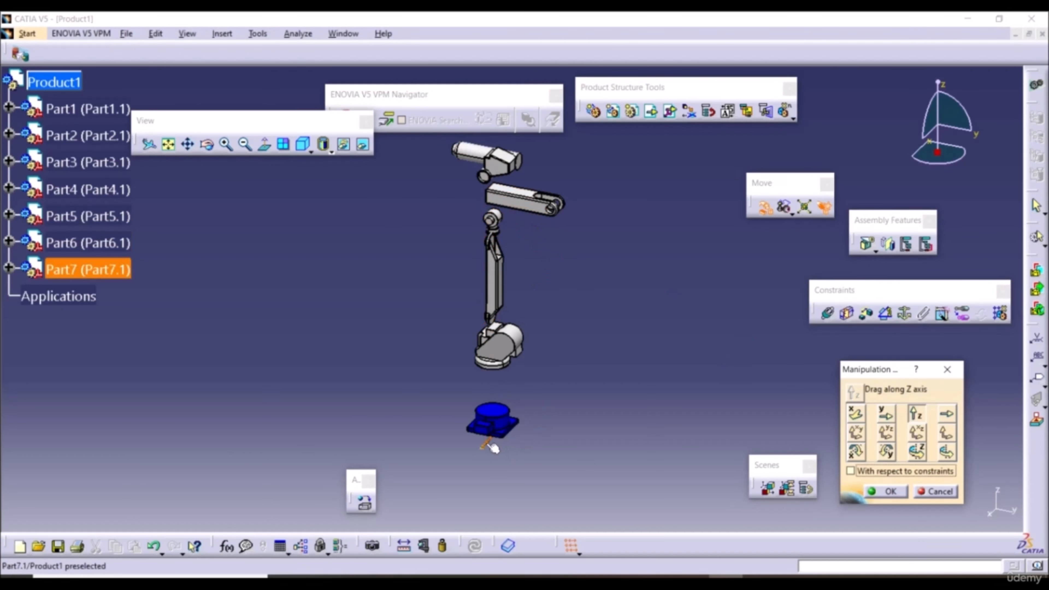
{"action": "left_click_drag", "start_coordinate": [493, 447], "coordinate": [488, 478]}
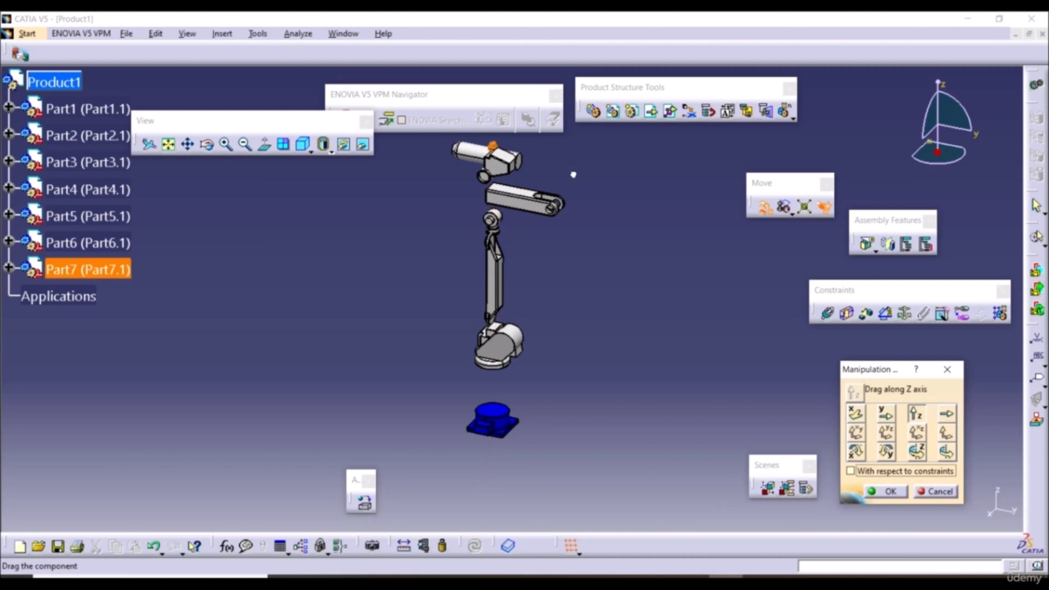
{"action": "left_click_drag", "start_coordinate": [573, 175], "coordinate": [576, 142]}
{"action": "mouse_move", "coordinate": [577, 166]}
{"action": "middle_mouse_down"}
{"action": "mouse_move", "coordinate": [567, 394]}
{"action": "mouse_move", "coordinate": [510, 397]}
{"action": "mouse_move", "coordinate": [521, 333]}
{"action": "mouse_move", "coordinate": [481, 316]}
{"action": "middle_mouse_up"}
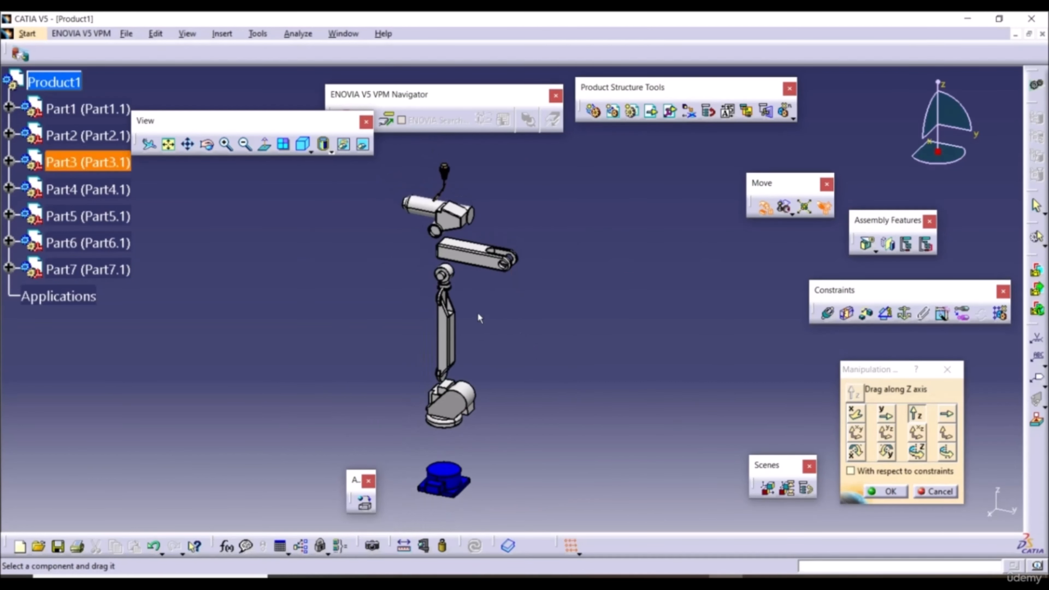
Move Part5, Part7 and Part6 outward along the Y axis, away from the column of remaining parts.
{"action": "left_click", "coordinate": [886, 415]}
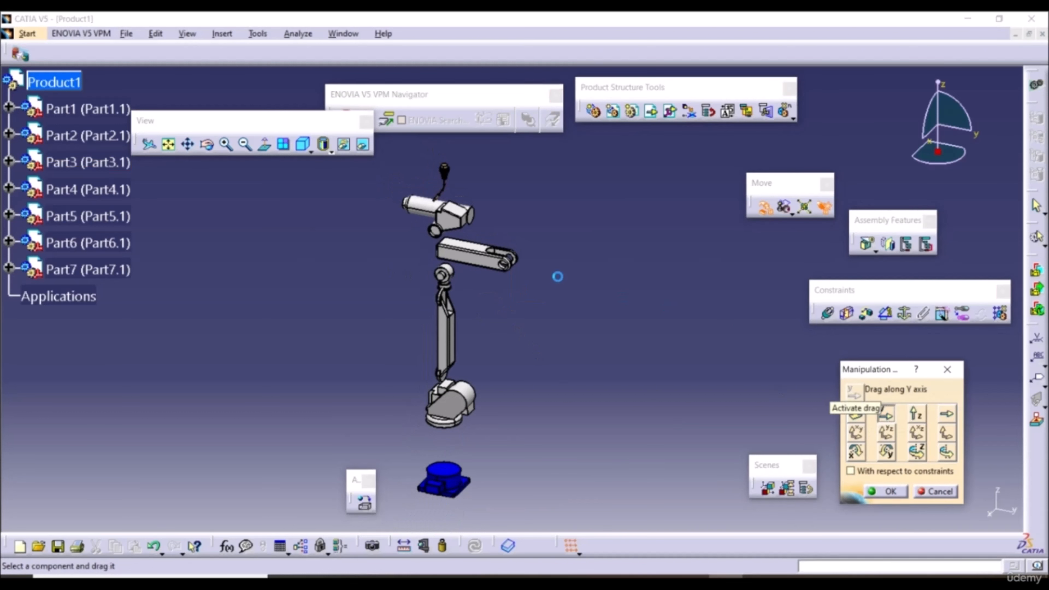
{"action": "left_click_drag", "start_coordinate": [523, 266], "coordinate": [594, 279]}
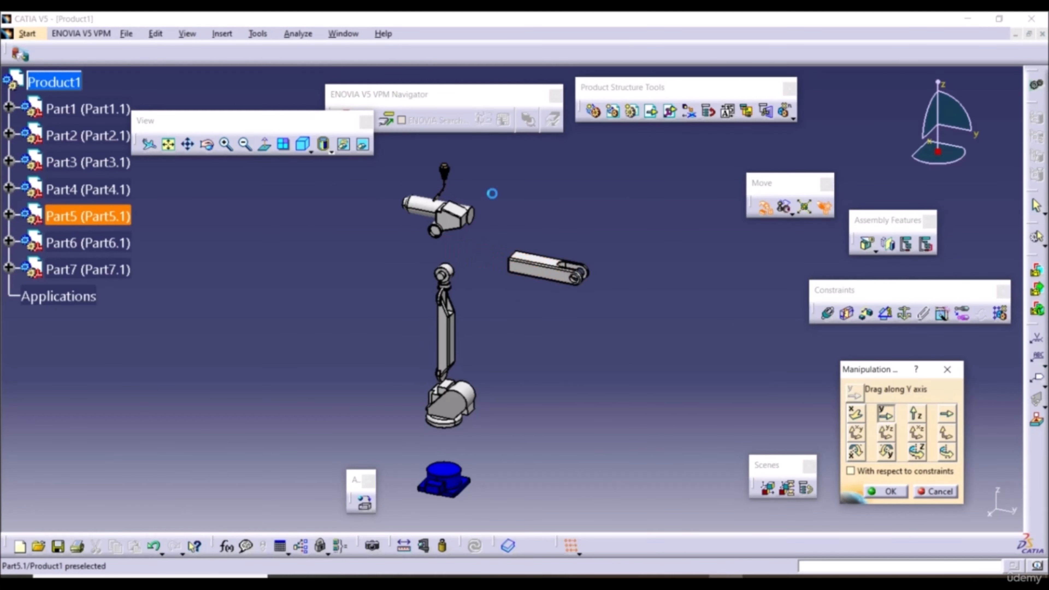
{"action": "left_click_drag", "start_coordinate": [516, 187], "coordinate": [688, 263]}
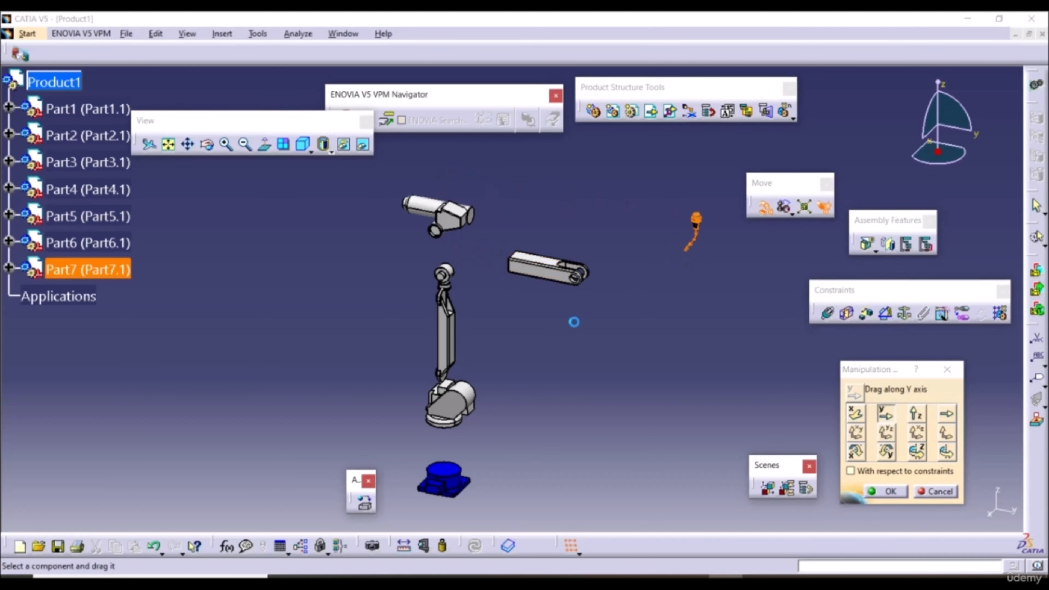
{"action": "left_click_drag", "start_coordinate": [583, 287], "coordinate": [634, 289]}
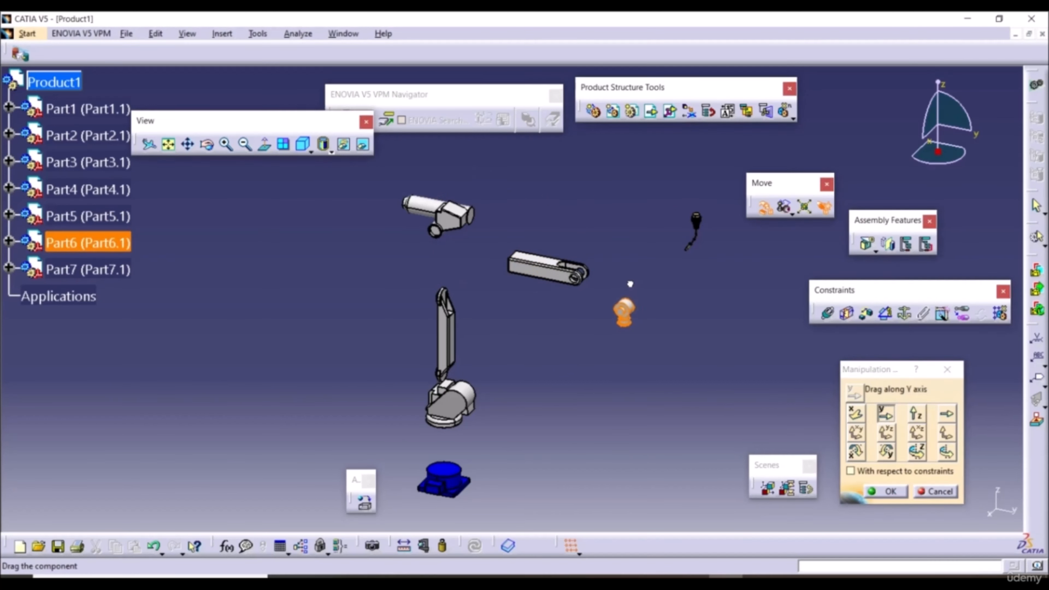
Lower Part4 along the Z axis to just above the upright arm and accept the manipulation.
{"action": "left_click", "coordinate": [916, 413]}
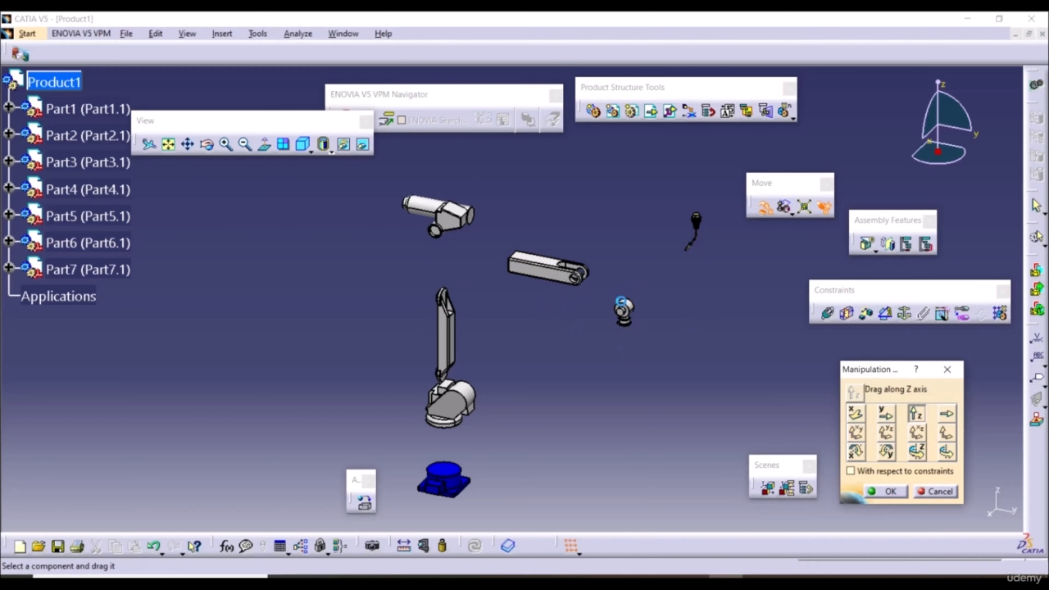
{"action": "left_click_drag", "start_coordinate": [459, 219], "coordinate": [459, 253]}
{"action": "middle_click_drag", "start_coordinate": [527, 330], "coordinate": [517, 362]}
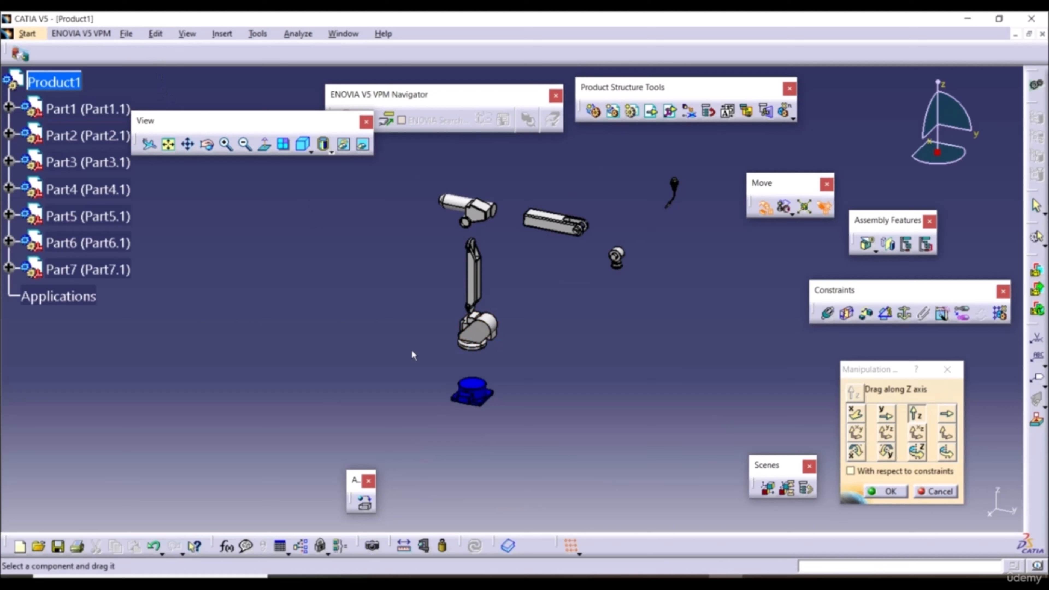
{"action": "left_click", "coordinate": [888, 491]}
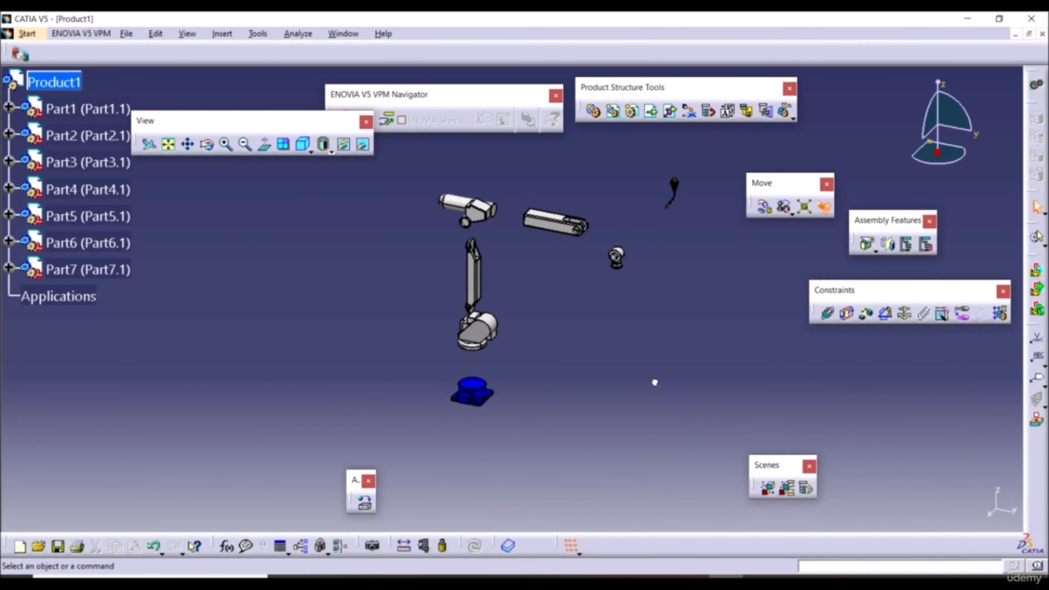
Switch the assembly to the DMU Kinematics workbench.
{"action": "left_click", "coordinate": [28, 33]}
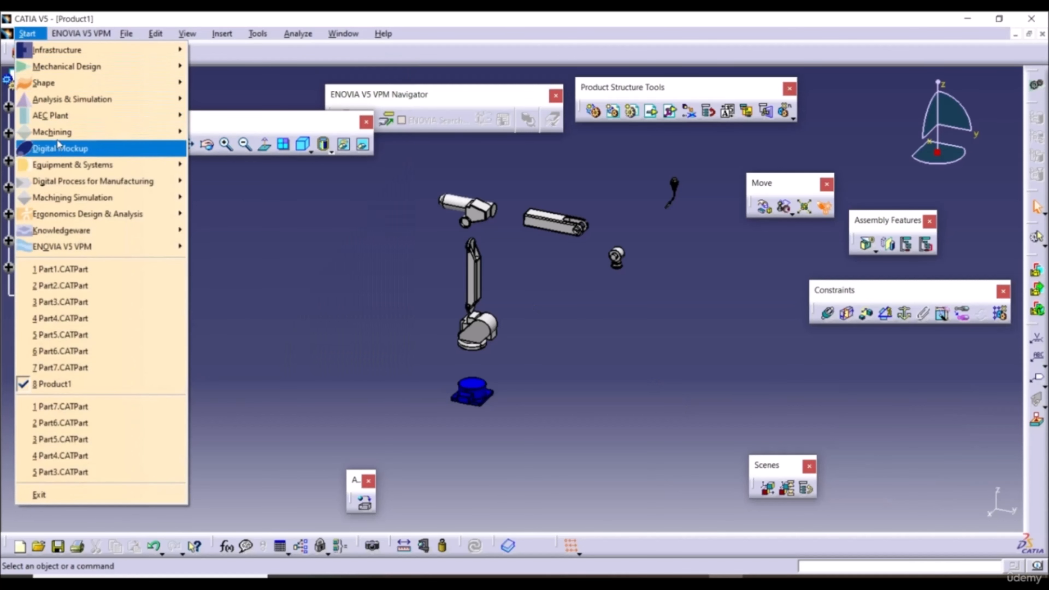
{"action": "mouse_move", "coordinate": [58, 151]}
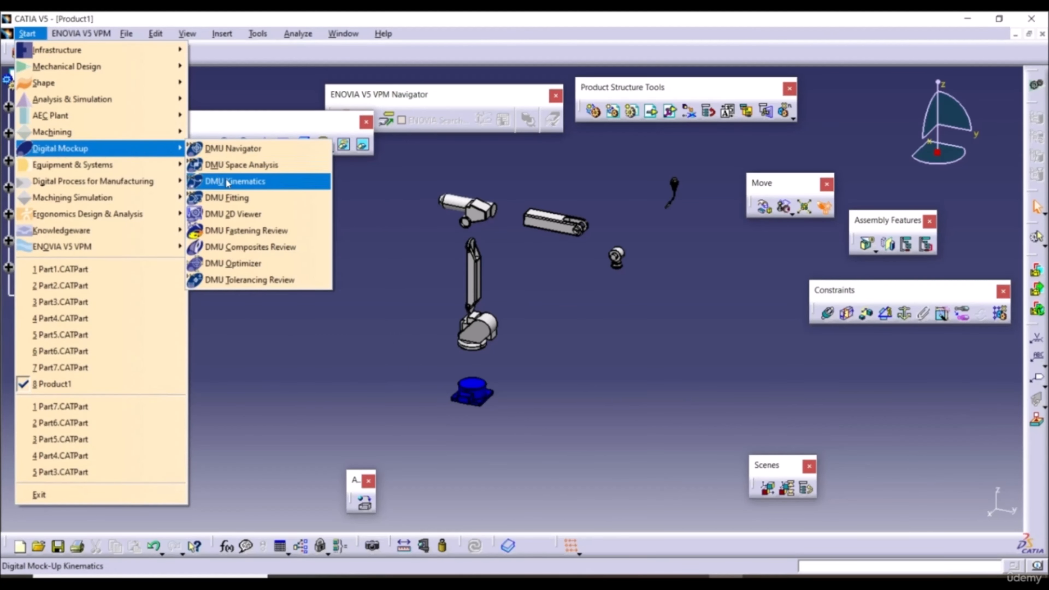
{"action": "left_click", "coordinate": [234, 186]}
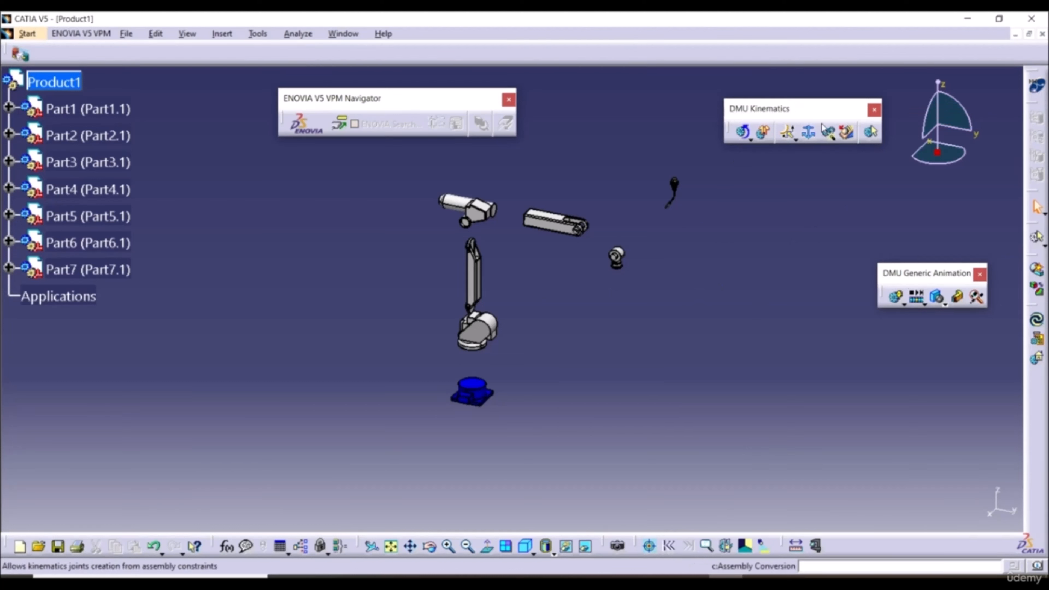
{"action": "right_click", "coordinate": [864, 545]}
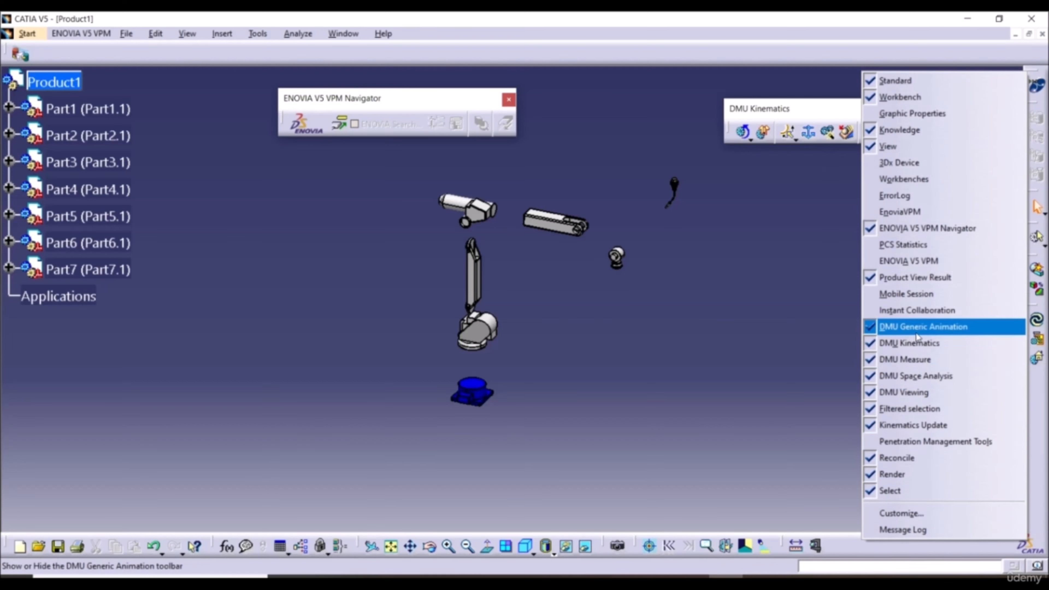
{"action": "left_click", "coordinate": [953, 333]}
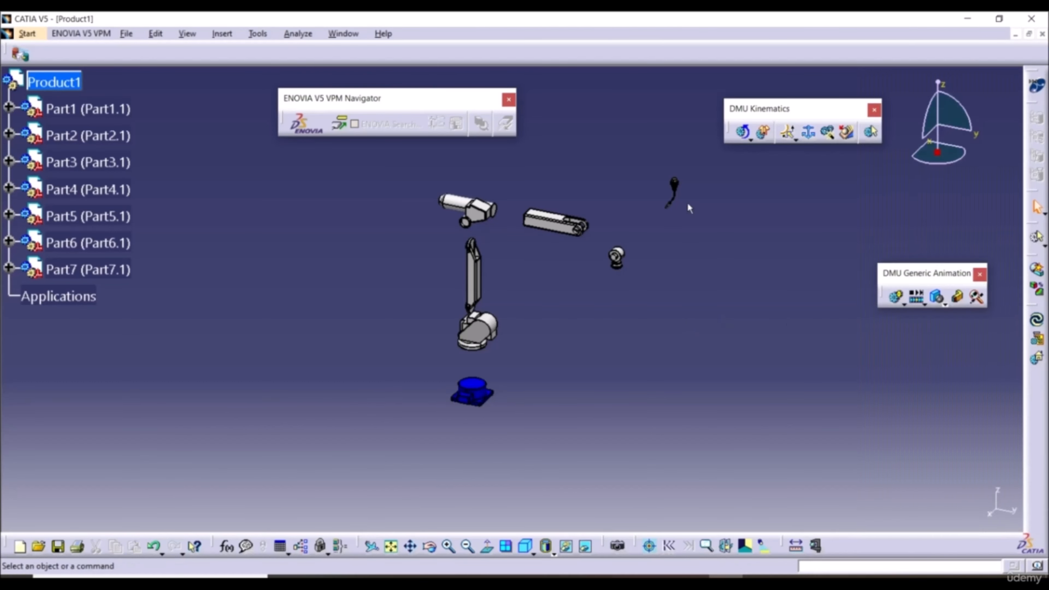
{"action": "mouse_move", "coordinate": [688, 208]}
{"action": "middle_mouse_down"}
{"action": "mouse_move", "coordinate": [637, 197]}
{"action": "mouse_move", "coordinate": [686, 157]}
{"action": "mouse_move", "coordinate": [679, 143]}
{"action": "mouse_move", "coordinate": [660, 161]}
{"action": "middle_mouse_up"}
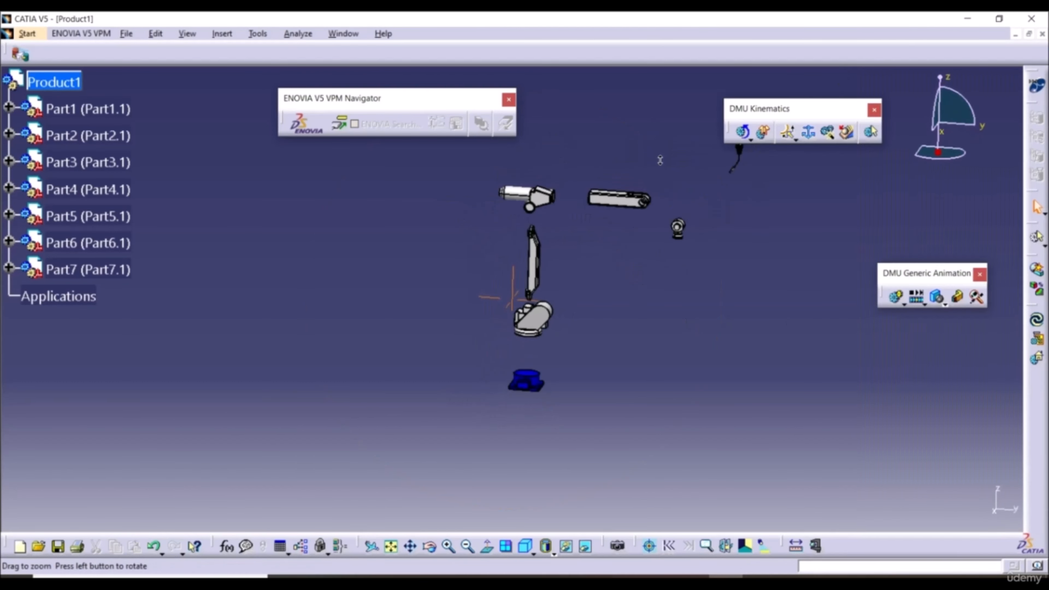
{"action": "scroll", "coordinate": [620, 284], "scroll_direction": "up", "scroll_amount": 1}
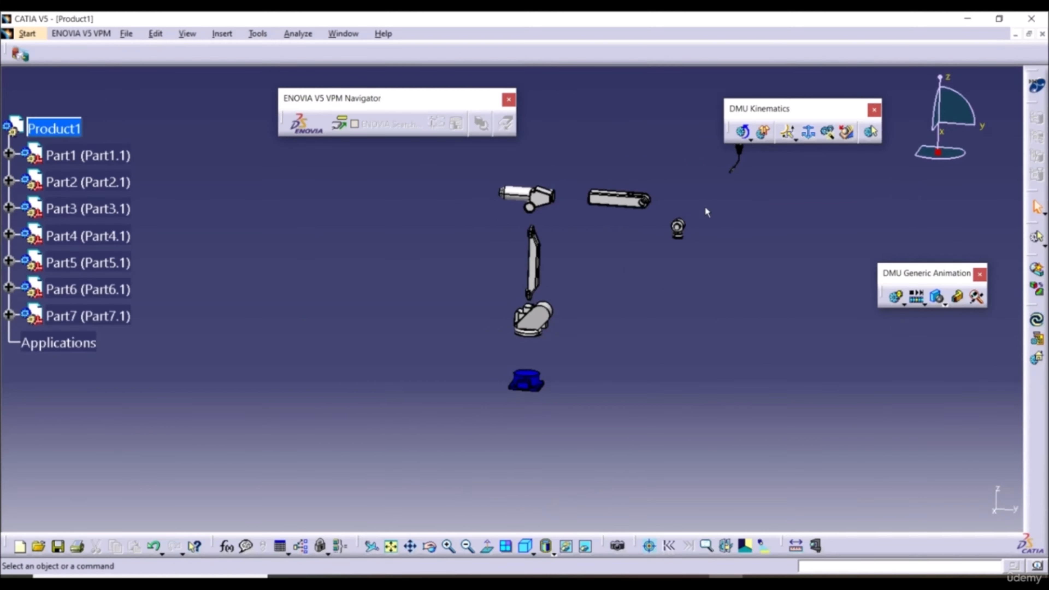
Create a new mechanism named Mechanism.1, set the blue base Part1 as its fixed part, and expand the constraints in the tree.
{"action": "left_click", "coordinate": [810, 133]}
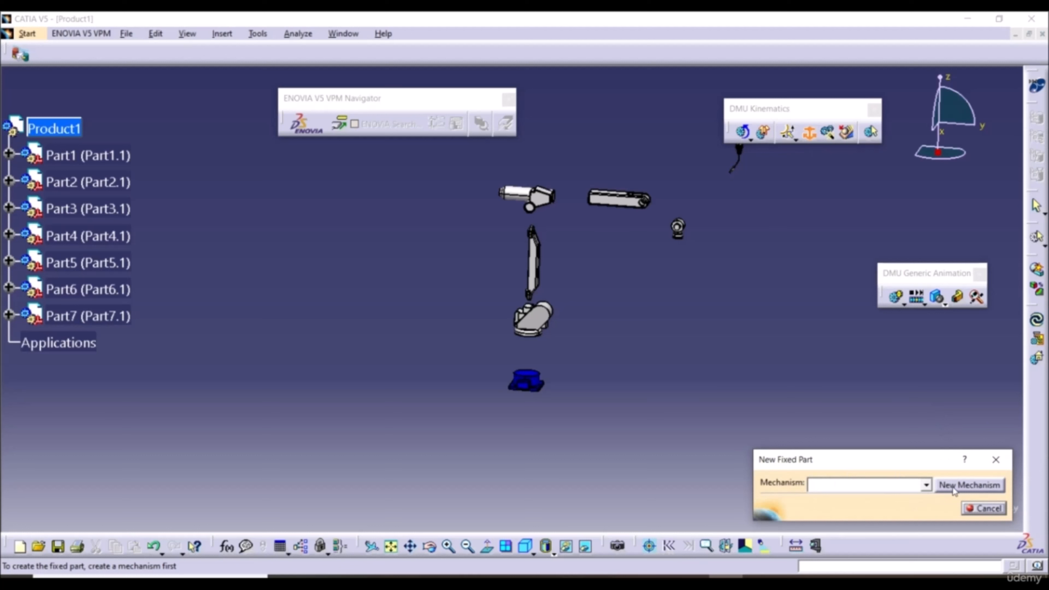
{"action": "left_click", "coordinate": [952, 487]}
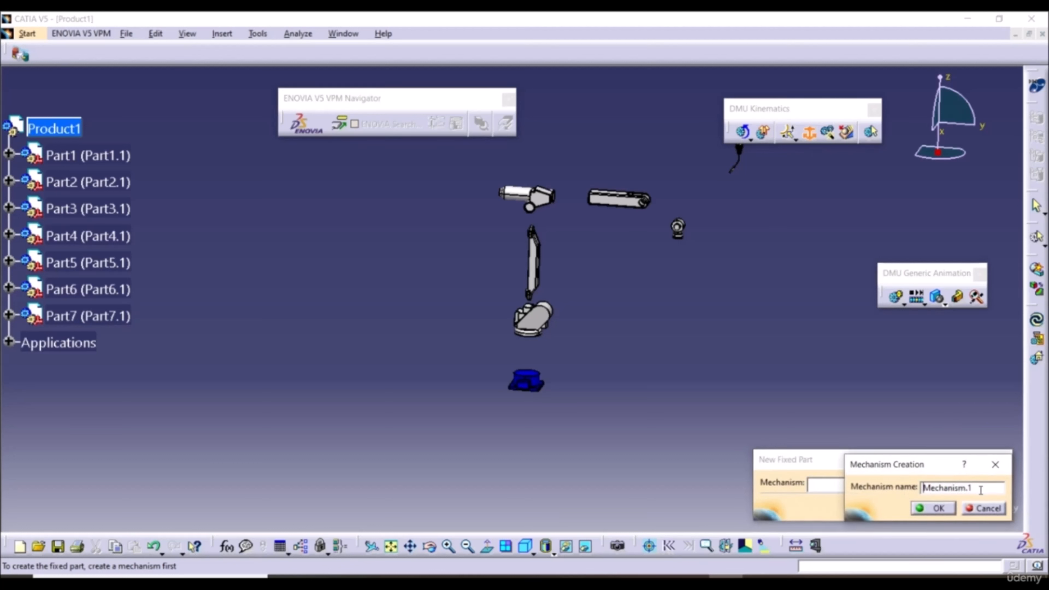
{"action": "left_click", "coordinate": [939, 510]}
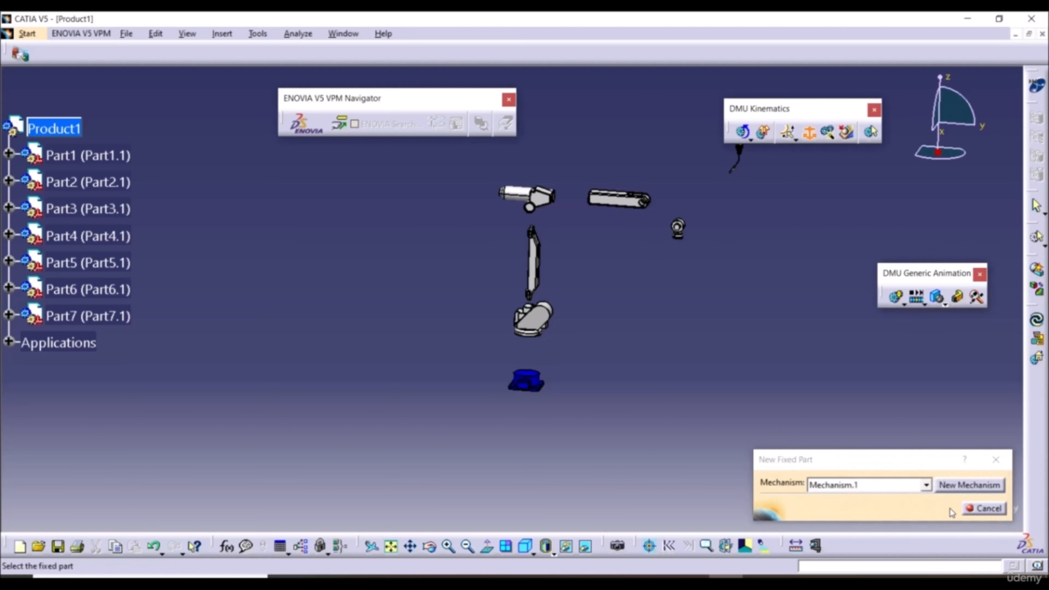
{"action": "left_click", "coordinate": [540, 385]}
{"action": "middle_click_drag", "start_coordinate": [529, 416], "coordinate": [538, 251]}
{"action": "left_click", "coordinate": [534, 354]}
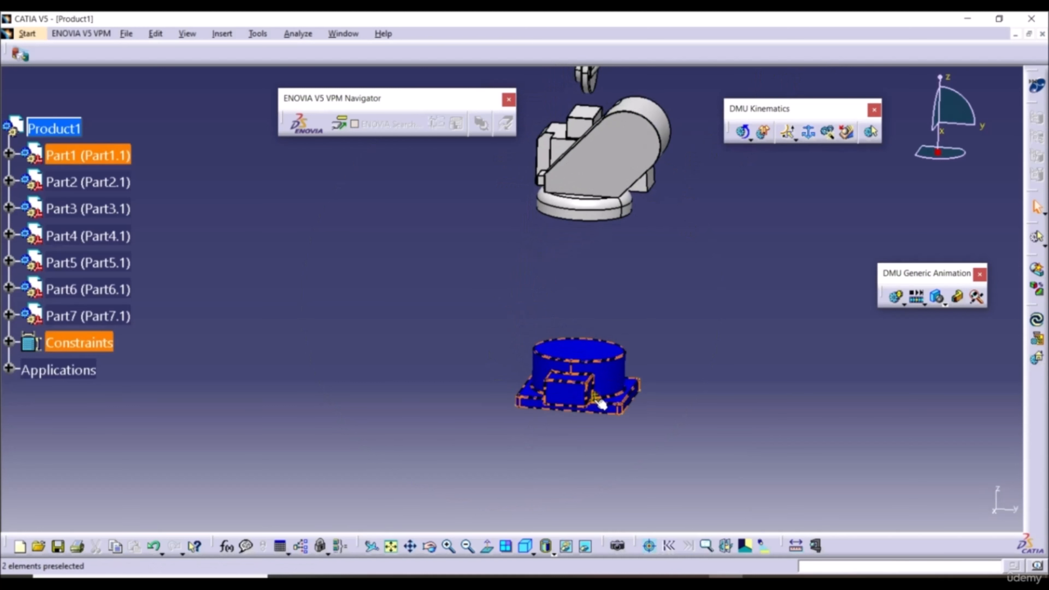
{"action": "left_click", "coordinate": [9, 342]}
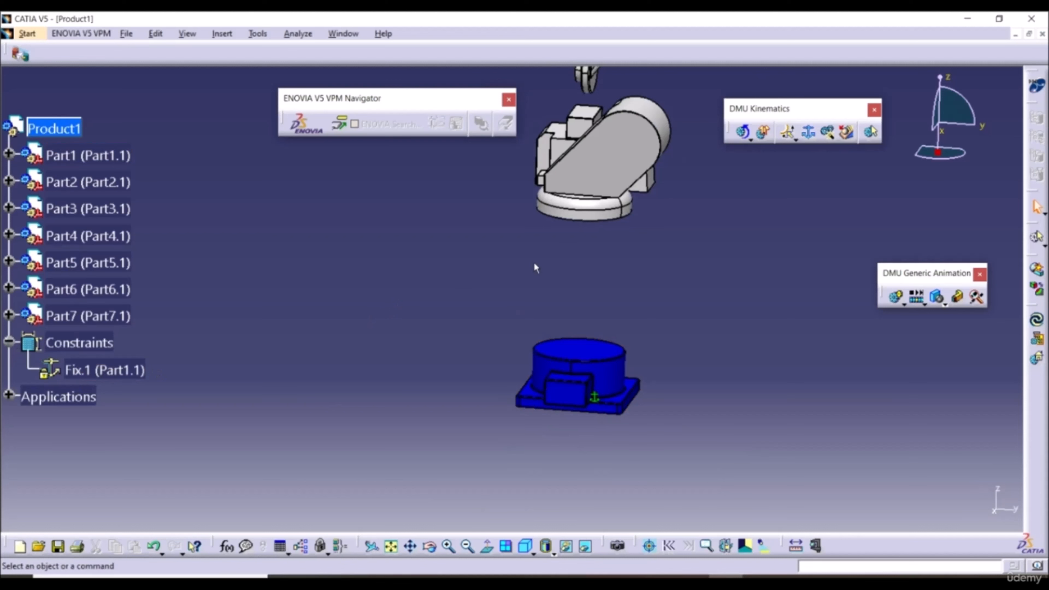
Start a Revolute joint in Mechanism.1, using the cylinder axis of Part1 as Line 1 and the round base axis of Part2 as Line 2.
{"action": "middle_click_drag", "start_coordinate": [534, 261], "coordinate": [533, 318]}
{"action": "middle_click_drag", "start_coordinate": [542, 258], "coordinate": [520, 253]}
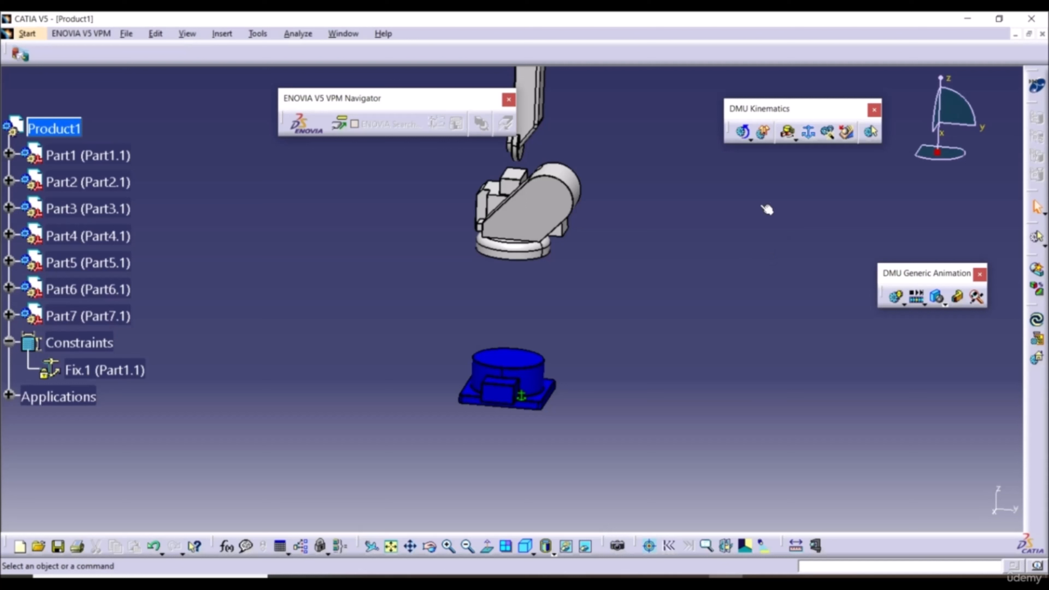
{"action": "left_click", "coordinate": [791, 140]}
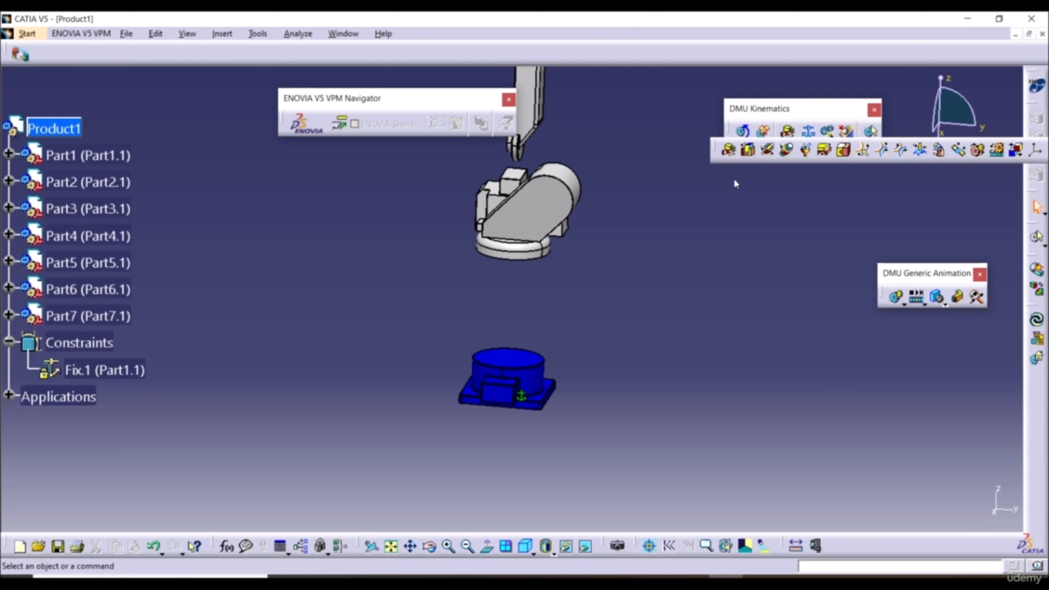
{"action": "left_click", "coordinate": [729, 151]}
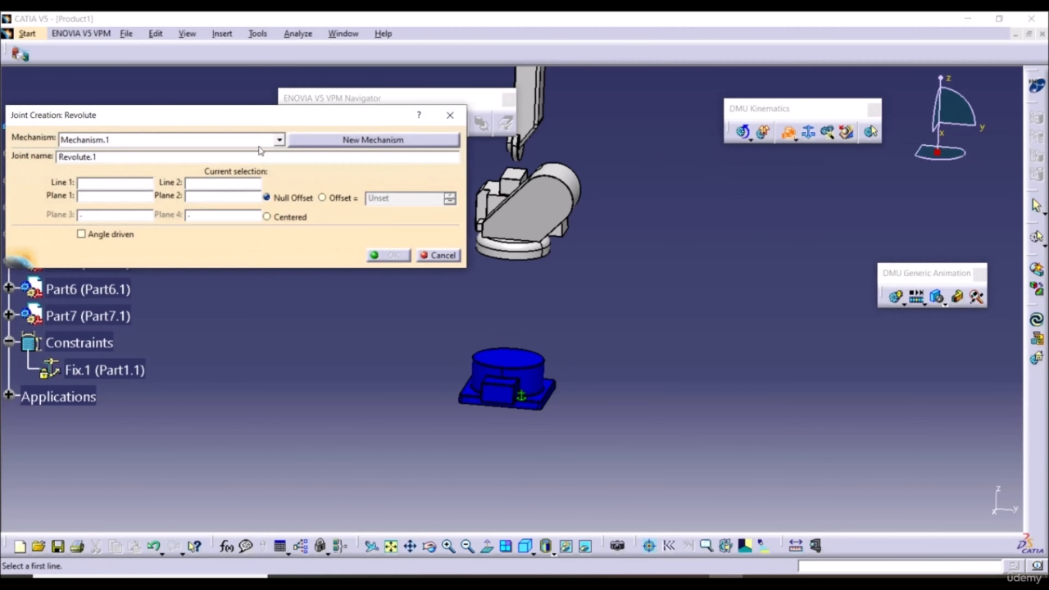
{"action": "left_click_drag", "start_coordinate": [220, 122], "coordinate": [245, 56]}
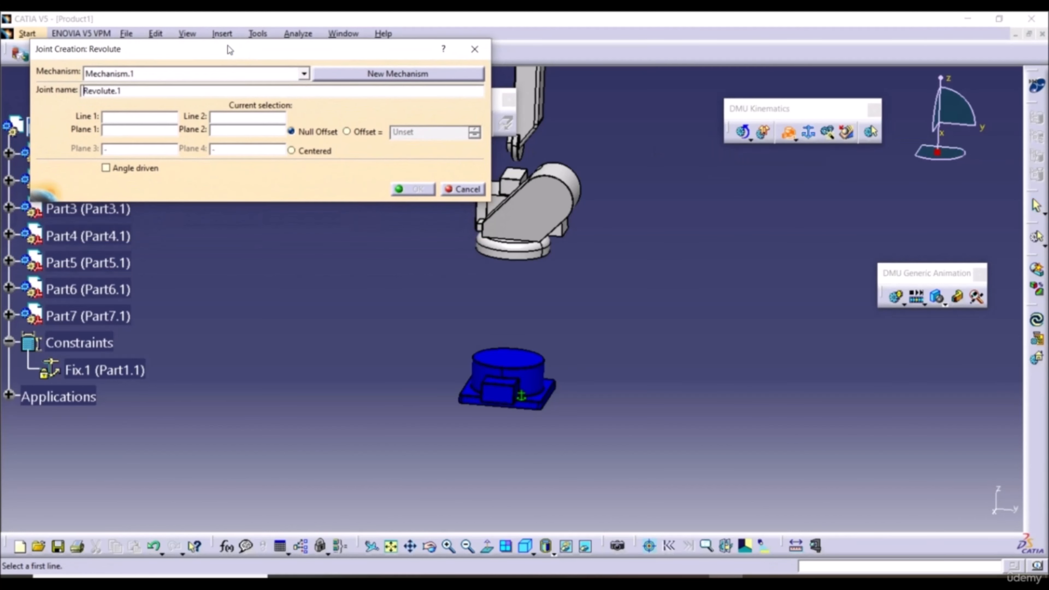
{"action": "left_click", "coordinate": [303, 75]}
{"action": "left_click", "coordinate": [133, 88]}
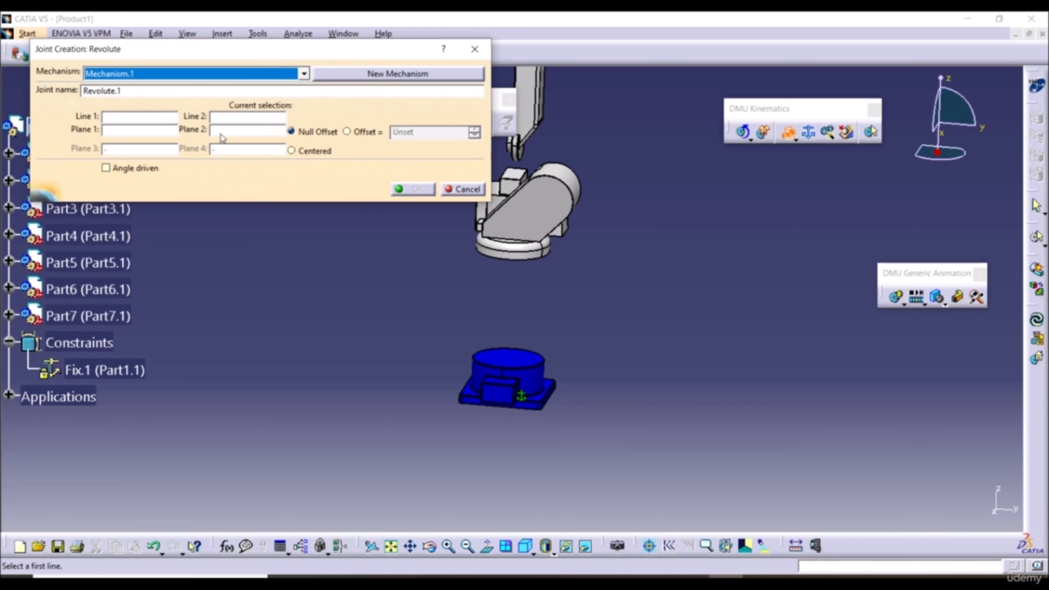
{"action": "left_click", "coordinate": [539, 378]}
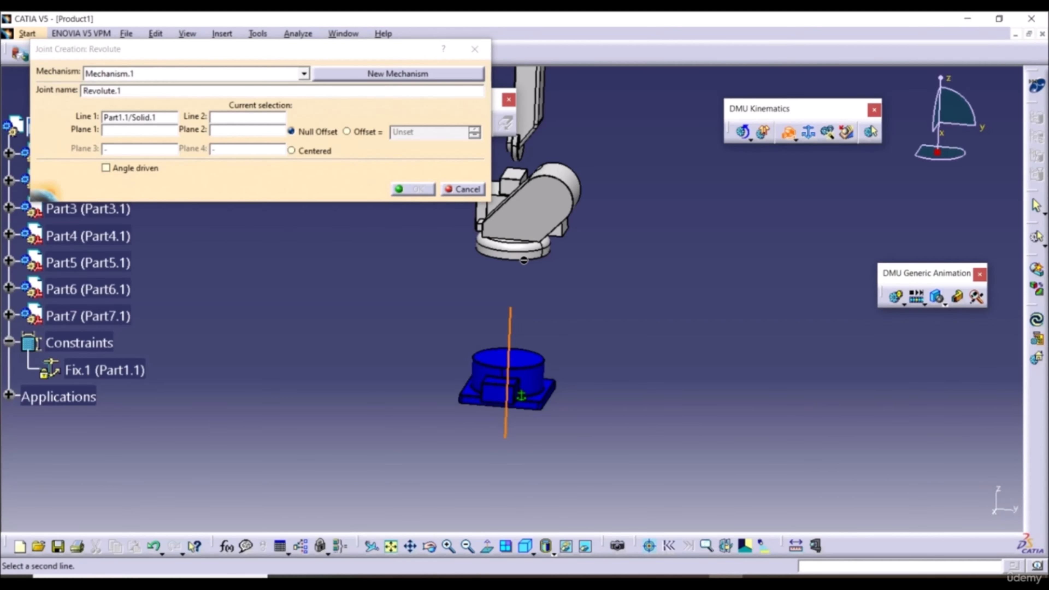
{"action": "scroll", "coordinate": [526, 257], "scroll_direction": "up", "scroll_amount": 5}
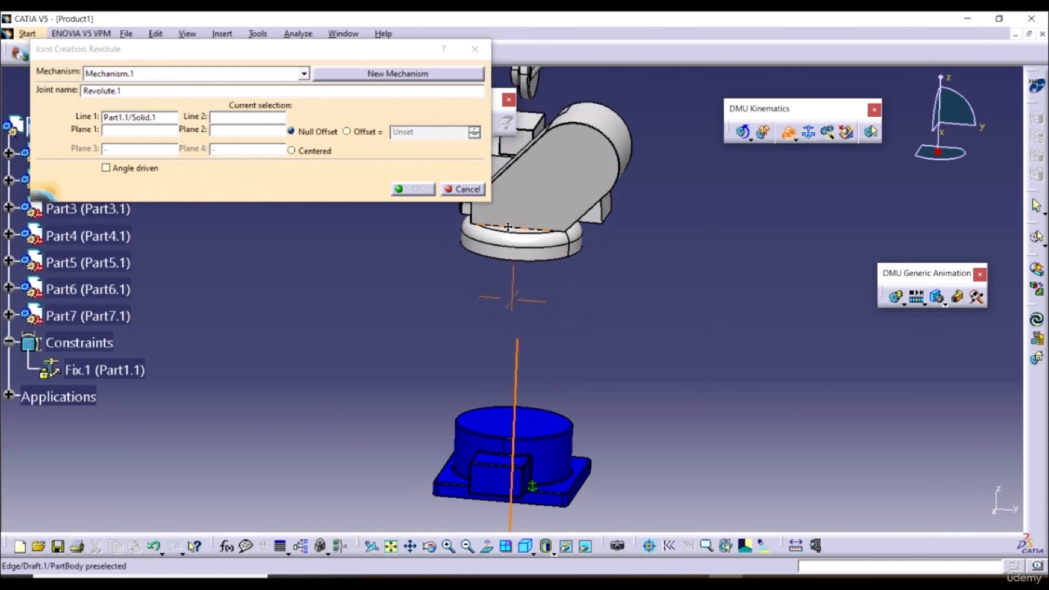
{"action": "left_click", "coordinate": [526, 258]}
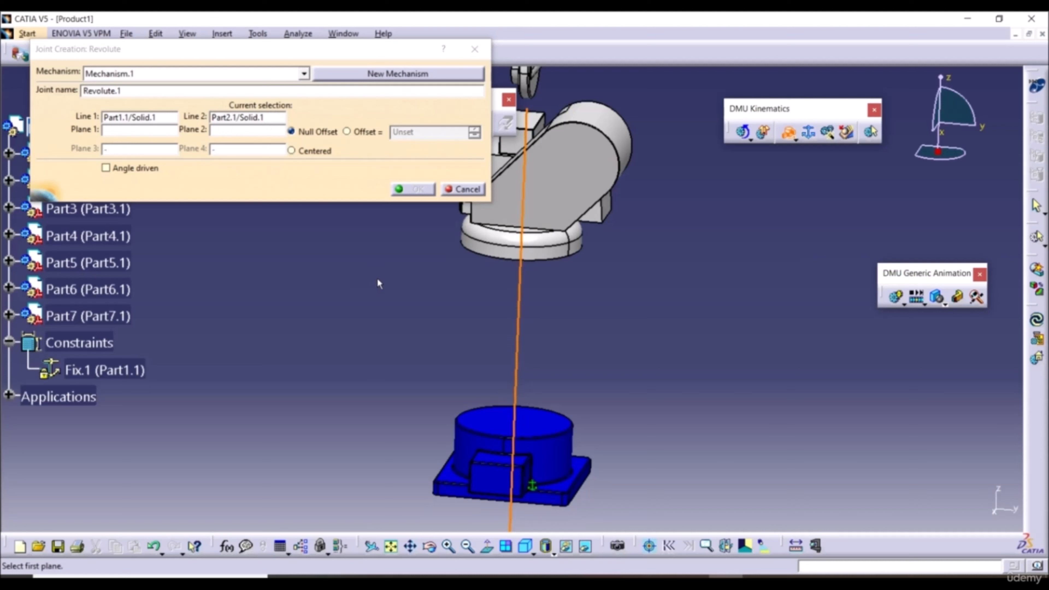
Complete the revolute joint with Part1's upper circular face and Part2's underside as planes, using null offset and making it angle driven.
{"action": "middle_click_drag", "start_coordinate": [388, 281], "coordinate": [455, 370]}
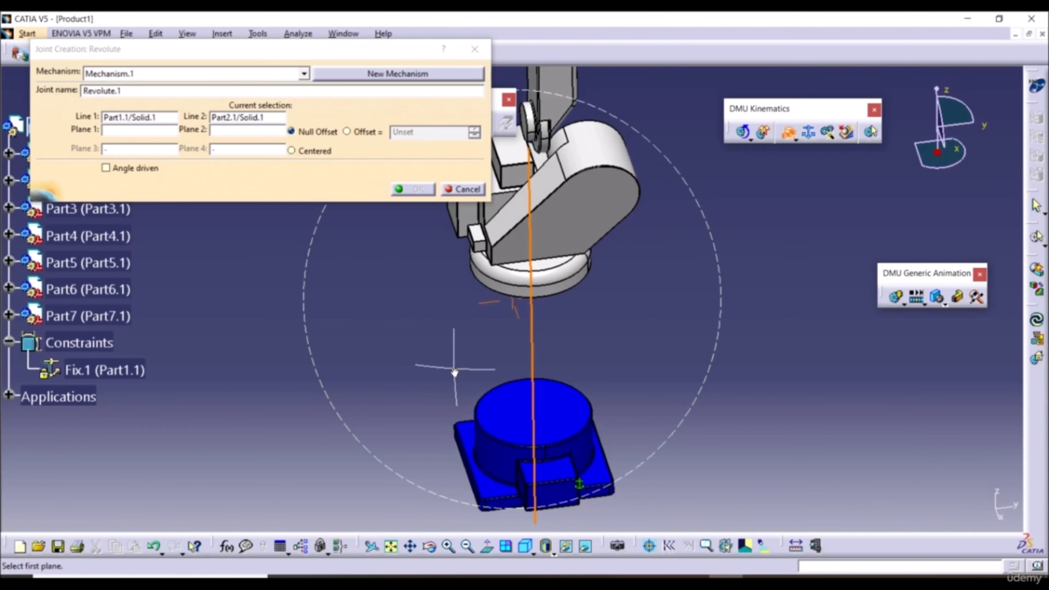
{"action": "left_click", "coordinate": [521, 414]}
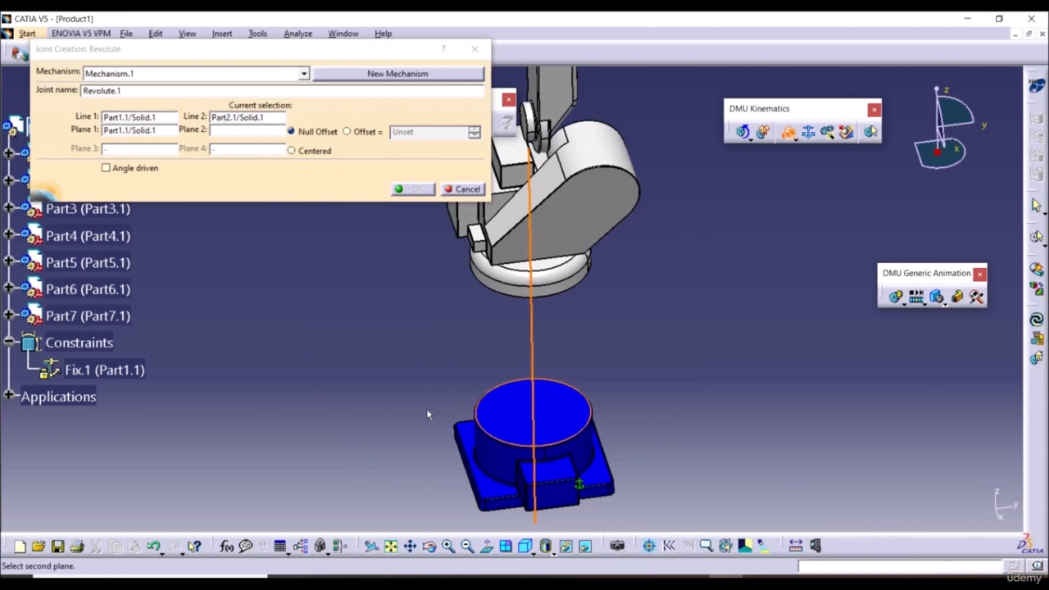
{"action": "middle_click_drag", "start_coordinate": [427, 408], "coordinate": [429, 198]}
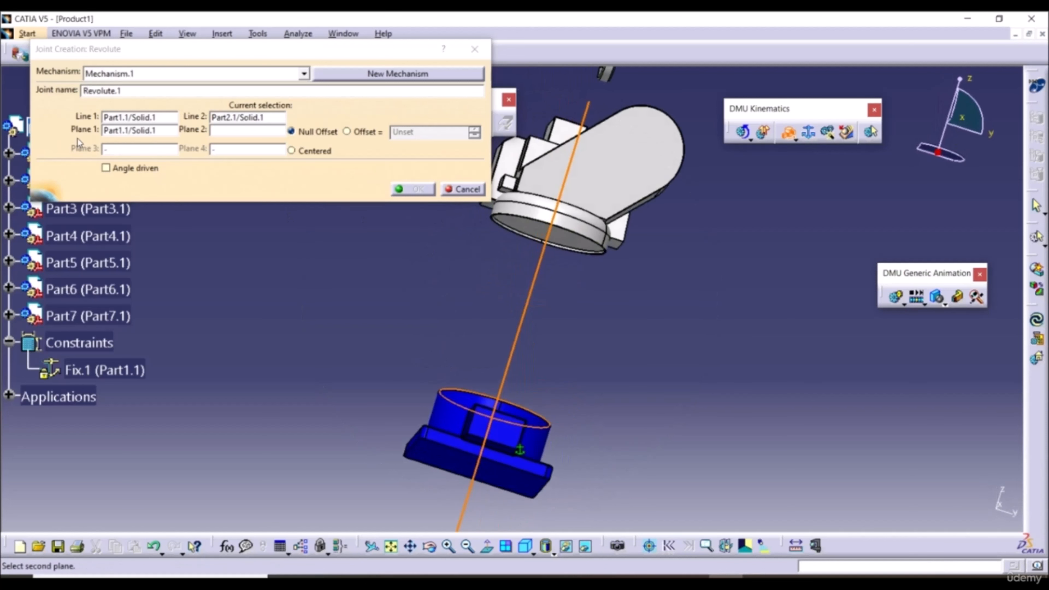
{"action": "left_click", "coordinate": [528, 238]}
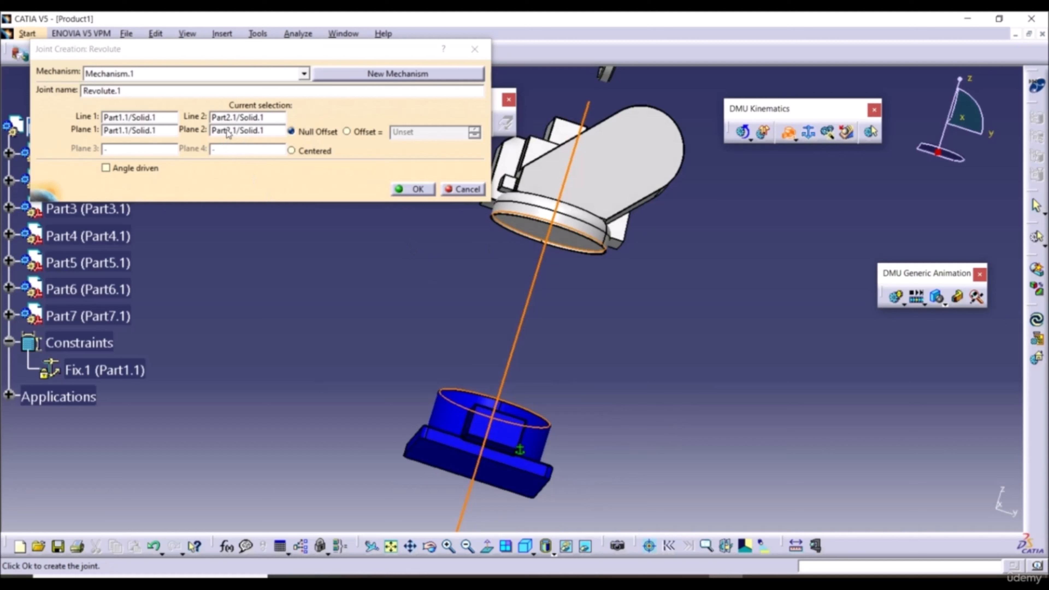
{"action": "left_click", "coordinate": [122, 170]}
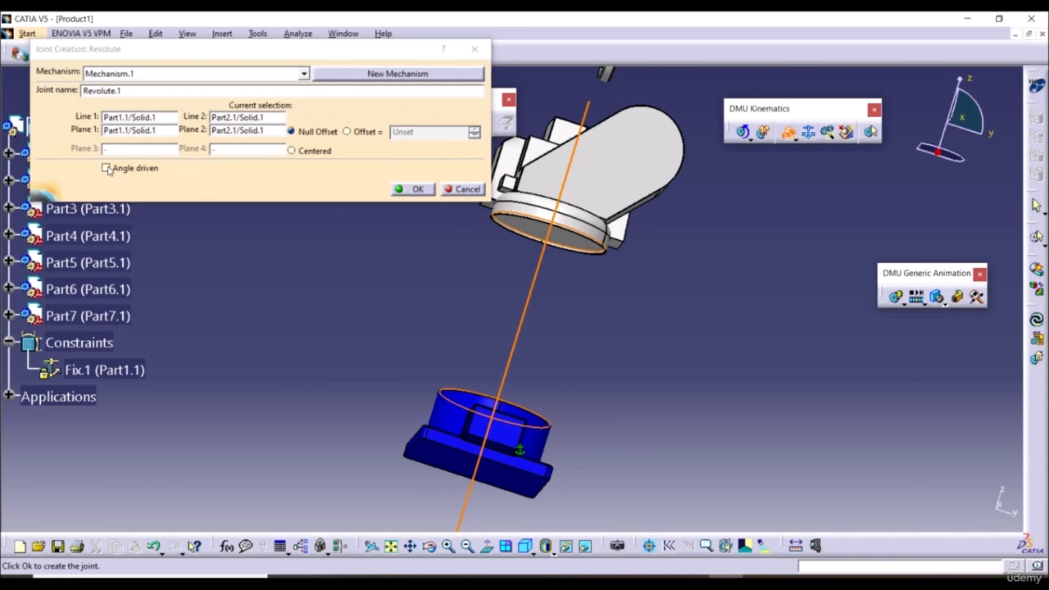
{"action": "left_click", "coordinate": [398, 189]}
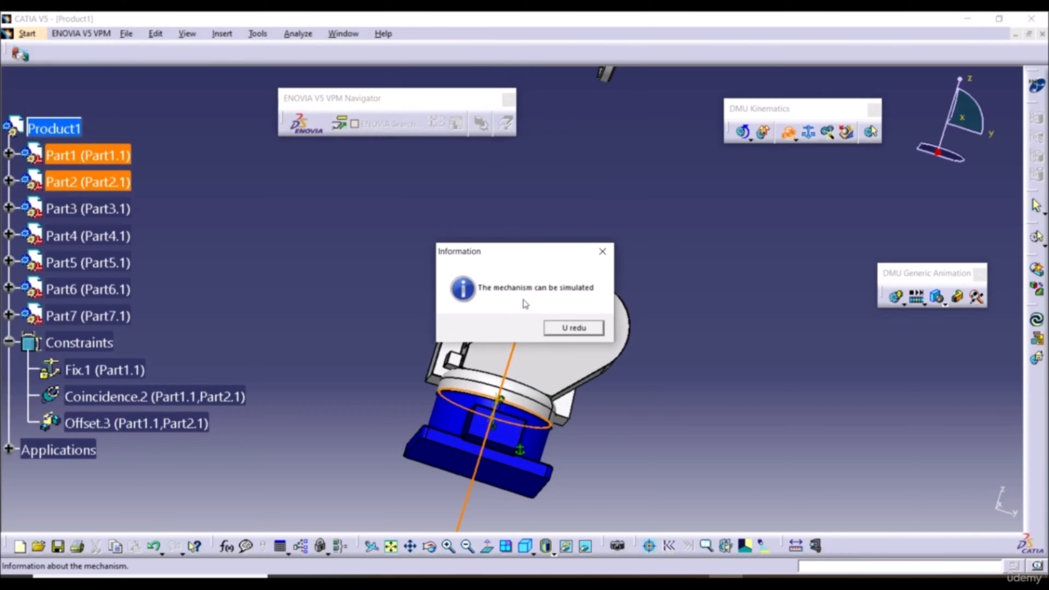
{"action": "left_click", "coordinate": [574, 327]}
Expand Mechanism.1 in the specification tree and examine its joints and commands.
{"action": "middle_click_drag", "start_coordinate": [351, 234], "coordinate": [234, 333]}
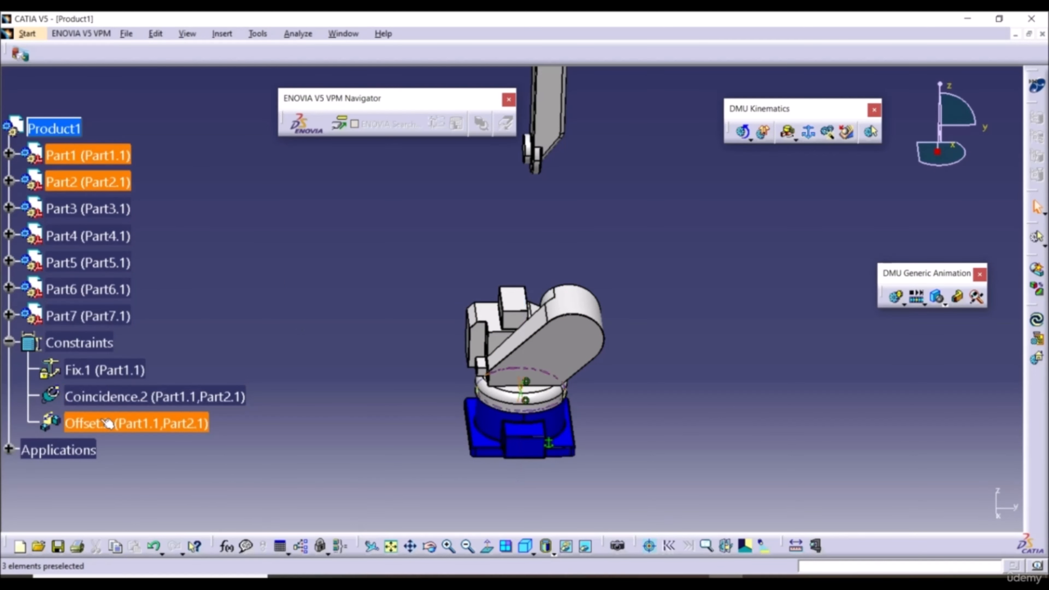
{"action": "left_click", "coordinate": [9, 449]}
{"action": "scroll", "coordinate": [48, 337], "scroll_direction": "down", "scroll_amount": 2}
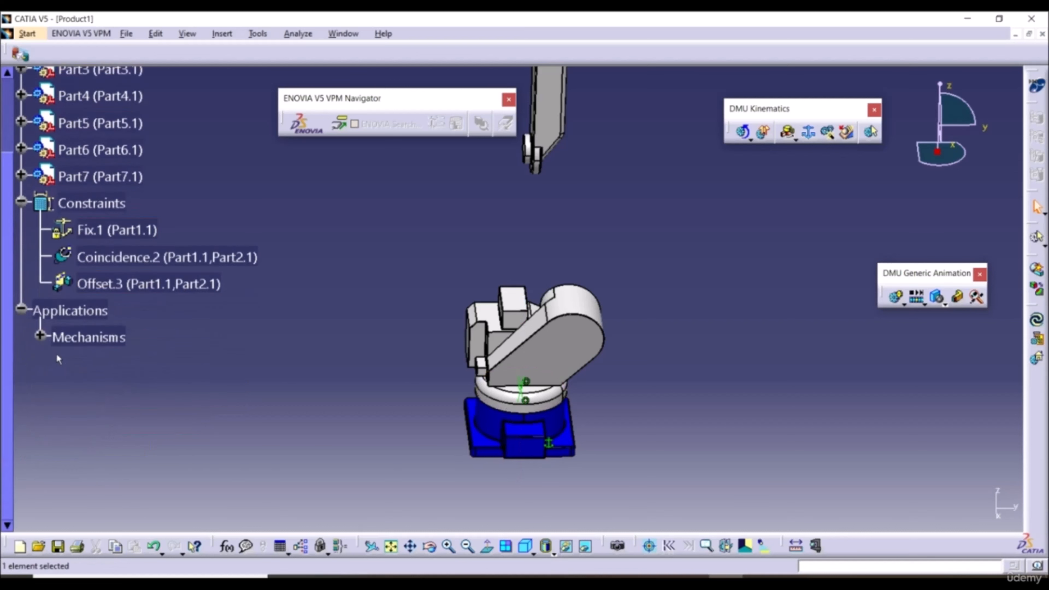
{"action": "left_click", "coordinate": [48, 338]}
{"action": "scroll", "coordinate": [48, 338], "scroll_direction": "down", "scroll_amount": 2}
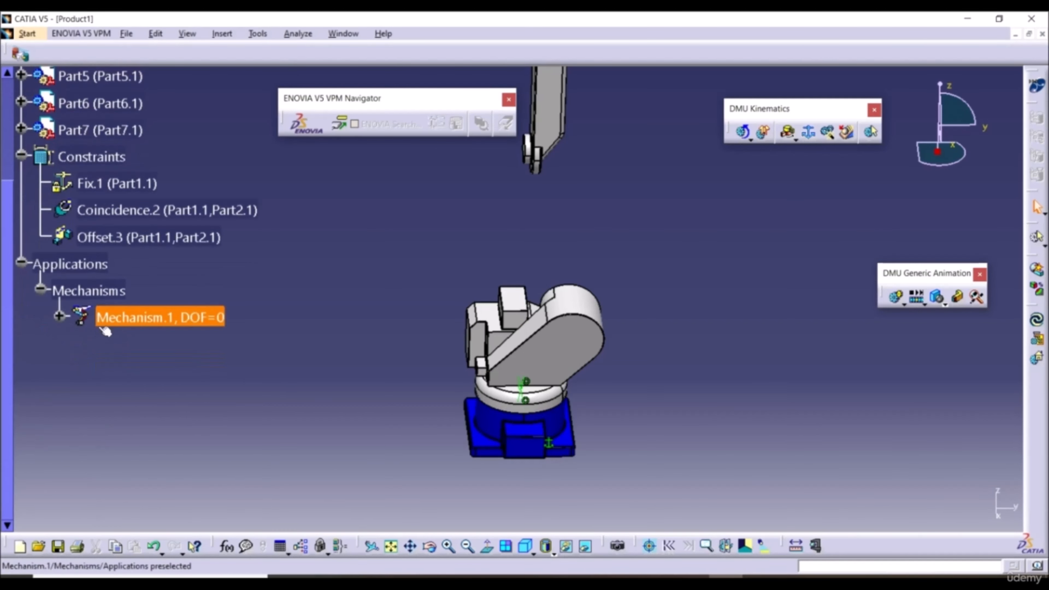
{"action": "left_click", "coordinate": [59, 317]}
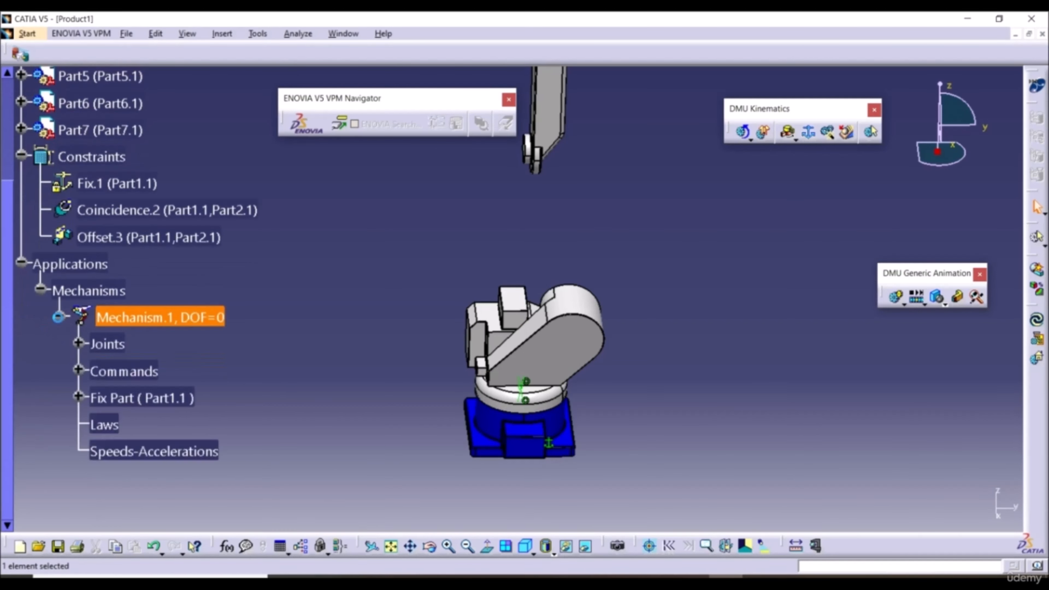
{"action": "scroll", "coordinate": [85, 326], "scroll_direction": "down", "scroll_amount": 6}
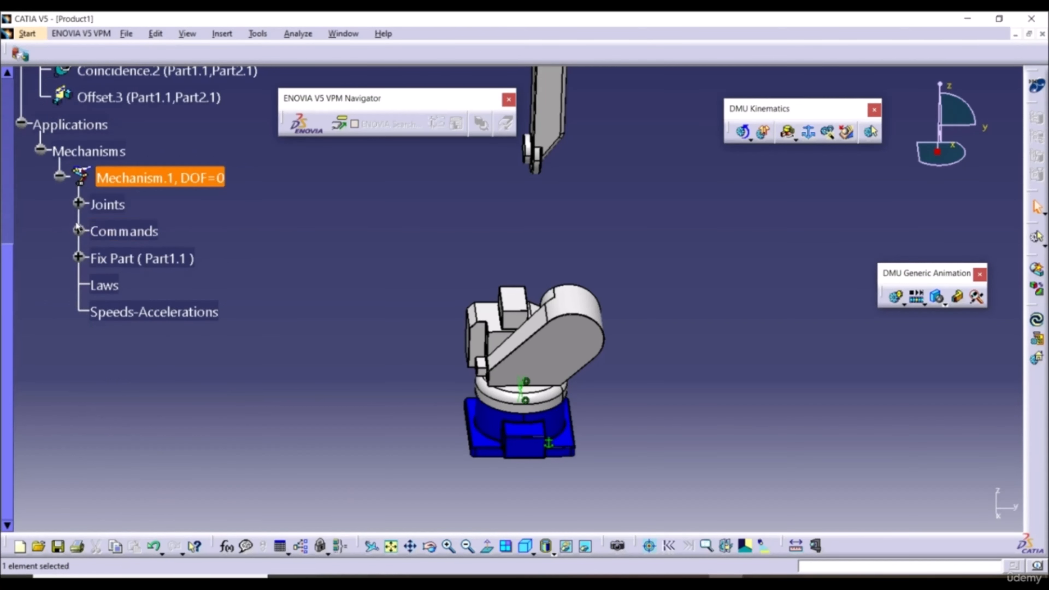
{"action": "left_click", "coordinate": [78, 202]}
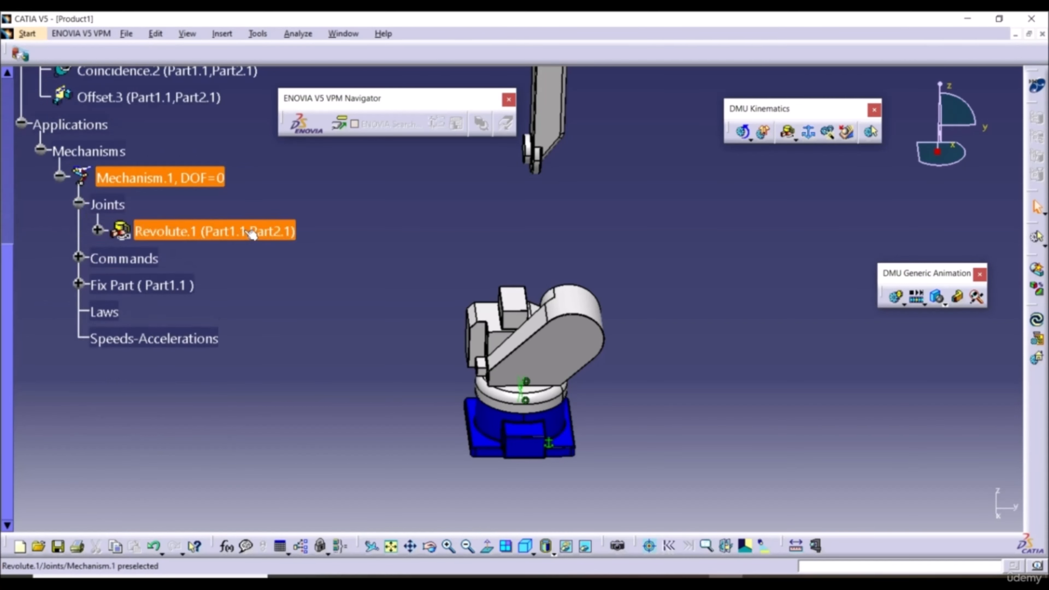
{"action": "left_click", "coordinate": [78, 257]}
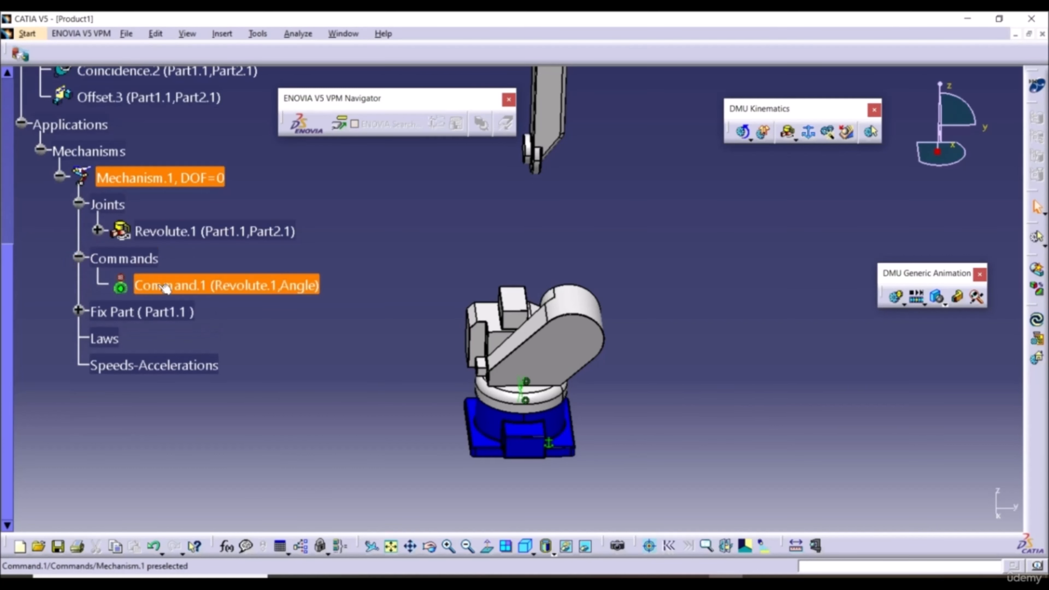
{"action": "scroll", "coordinate": [165, 288], "scroll_direction": "up", "scroll_amount": 2}
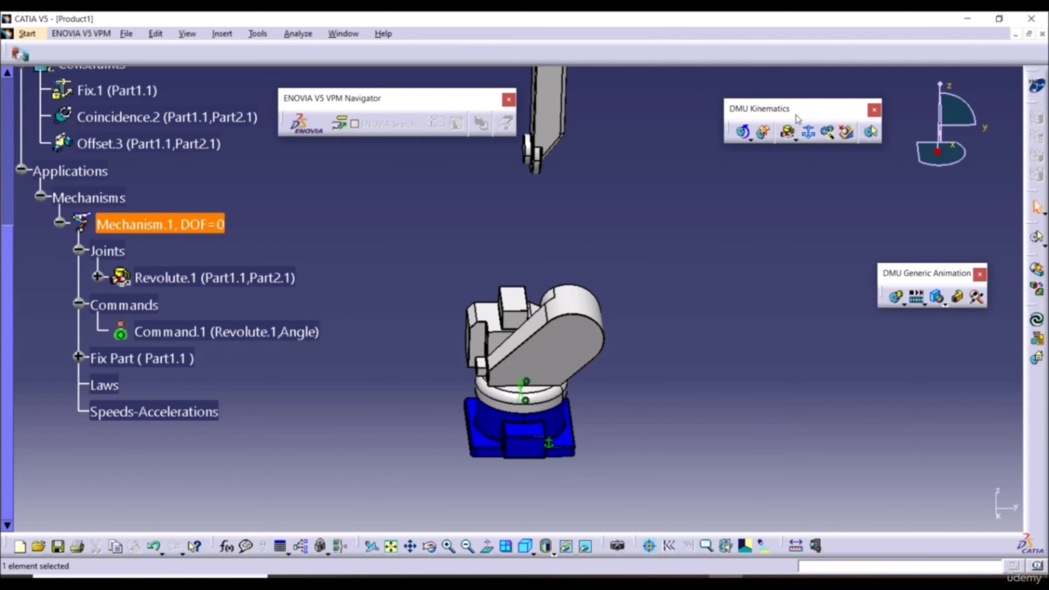
Simulate Mechanism.1 by rotating Command.1 to about 187 degrees, reset it to the initial position and close the simulation.
{"action": "left_click", "coordinate": [742, 135]}
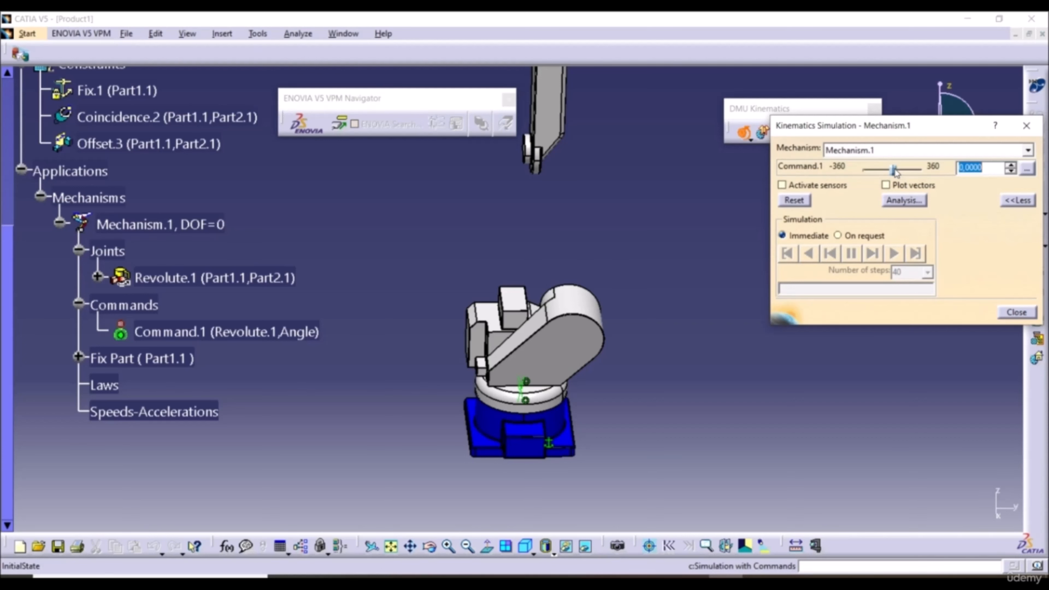
{"action": "mouse_move", "coordinate": [894, 171]}
{"action": "left_mouse_down"}
{"action": "mouse_move", "coordinate": [869, 169]}
{"action": "mouse_move", "coordinate": [925, 172]}
{"action": "mouse_move", "coordinate": [871, 169]}
{"action": "mouse_move", "coordinate": [909, 170]}
{"action": "left_mouse_up"}
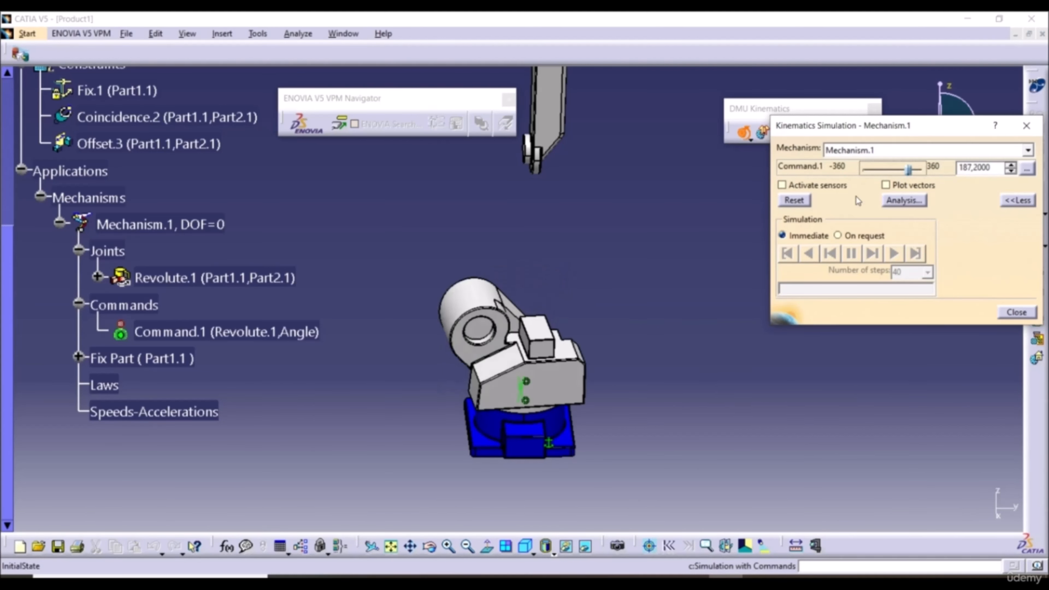
{"action": "left_click", "coordinate": [801, 201]}
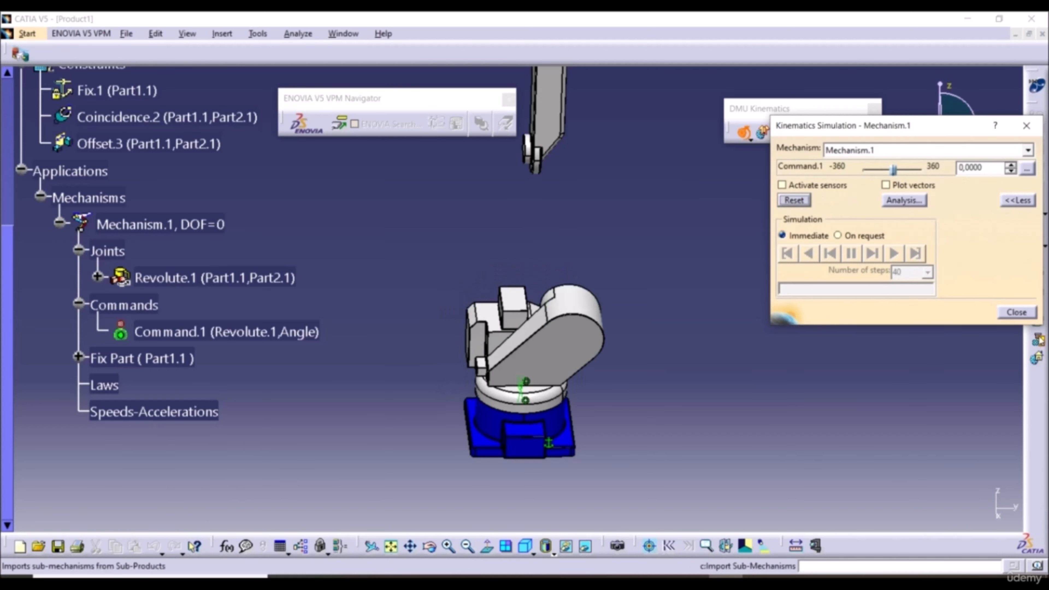
{"action": "left_click", "coordinate": [1017, 312]}
Switch the robot product to the Assembly Design workbench.
{"action": "middle_click_drag", "start_coordinate": [639, 215], "coordinate": [639, 253]}
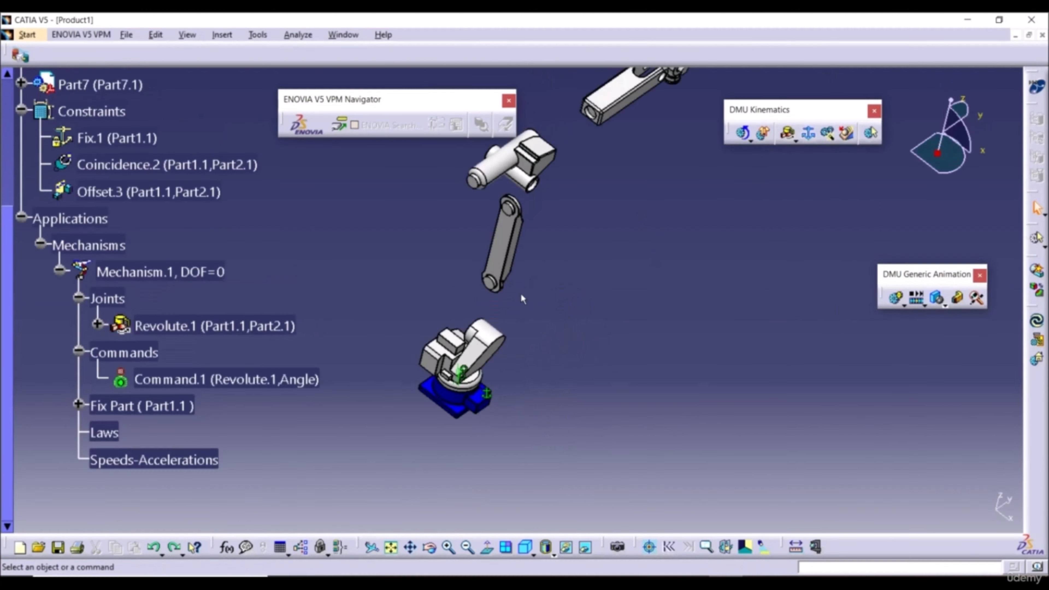
{"action": "middle_click_drag", "start_coordinate": [518, 301], "coordinate": [511, 252]}
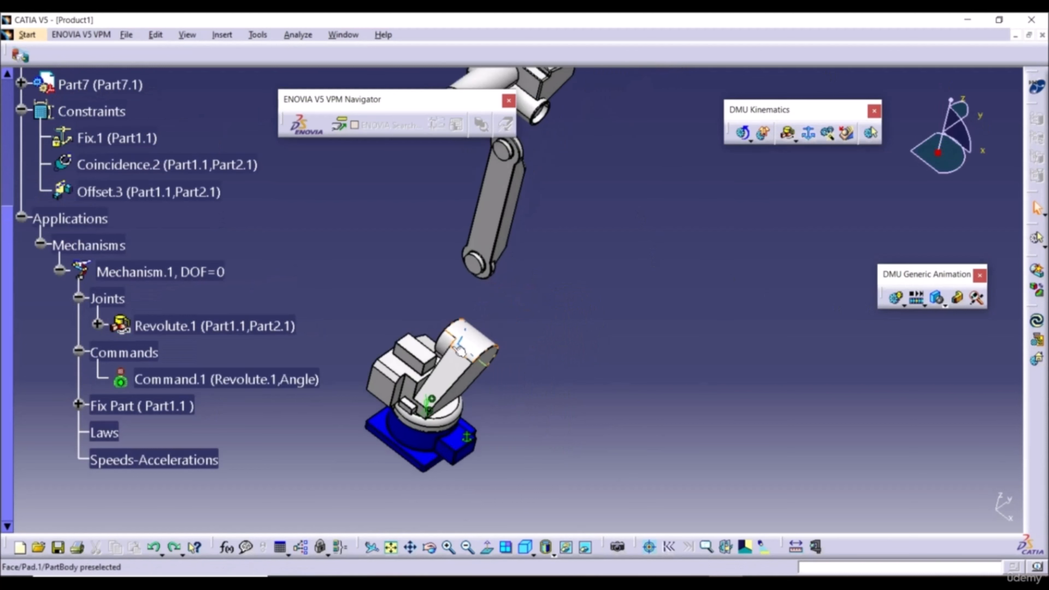
{"action": "mouse_move", "coordinate": [513, 300]}
{"action": "middle_mouse_down"}
{"action": "mouse_move", "coordinate": [476, 266]}
{"action": "mouse_move", "coordinate": [487, 277]}
{"action": "mouse_move", "coordinate": [497, 252]}
{"action": "middle_mouse_up"}
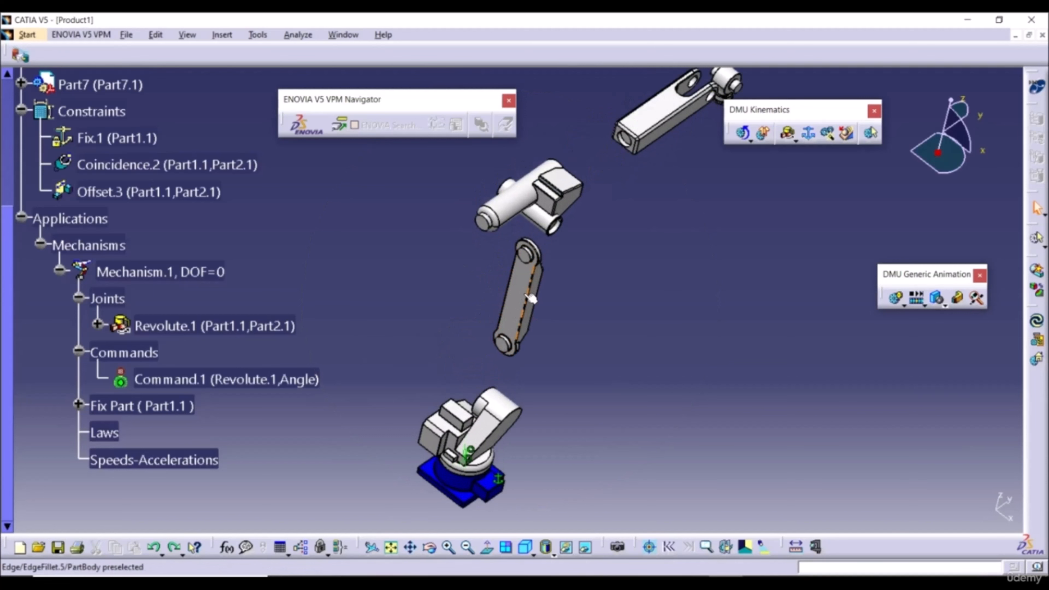
{"action": "left_click", "coordinate": [28, 34]}
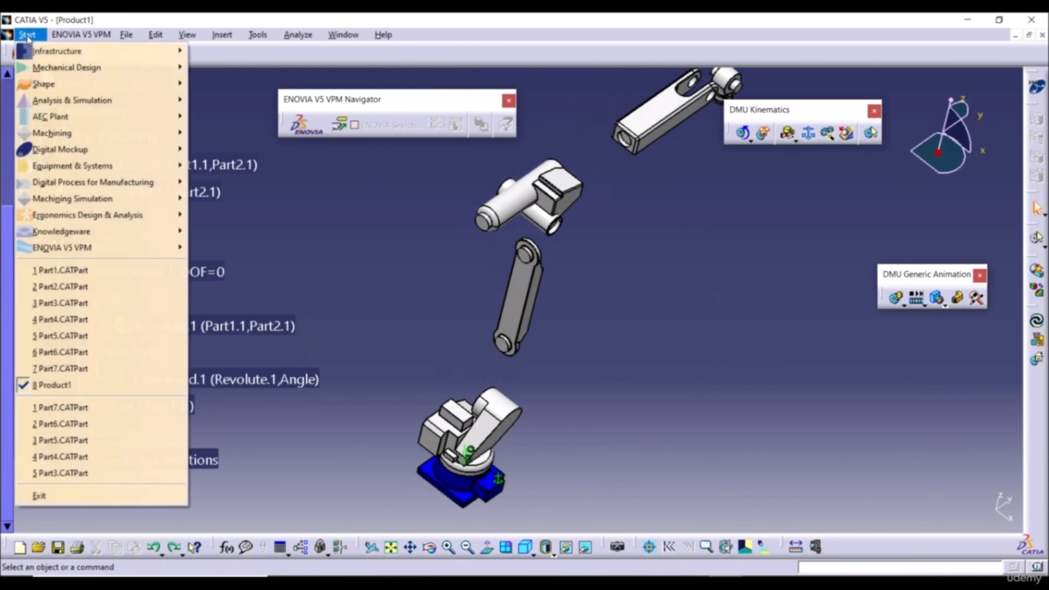
{"action": "mouse_move", "coordinate": [78, 68]}
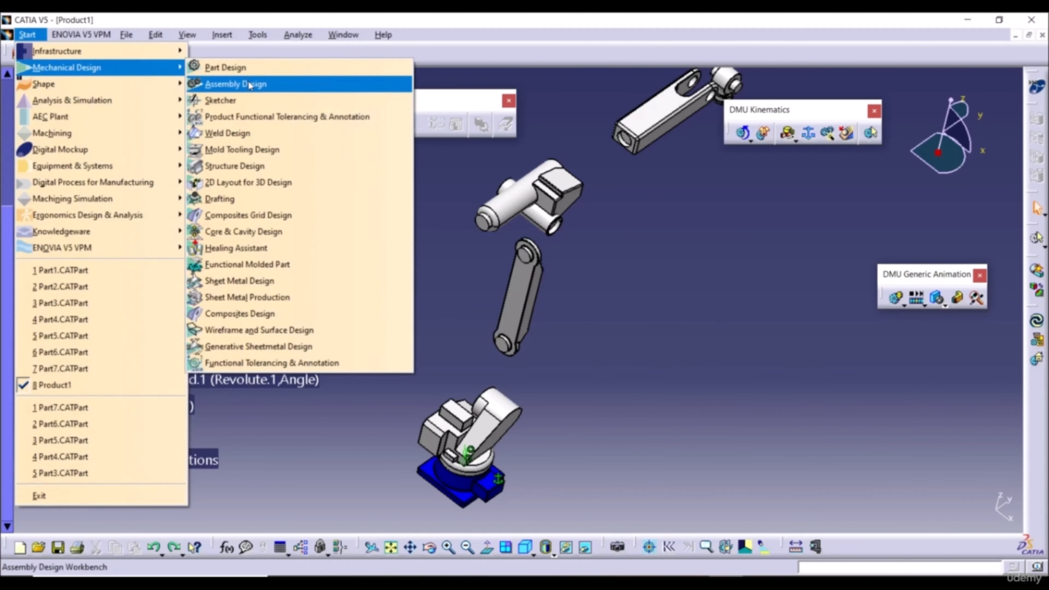
{"action": "left_click", "coordinate": [265, 84]}
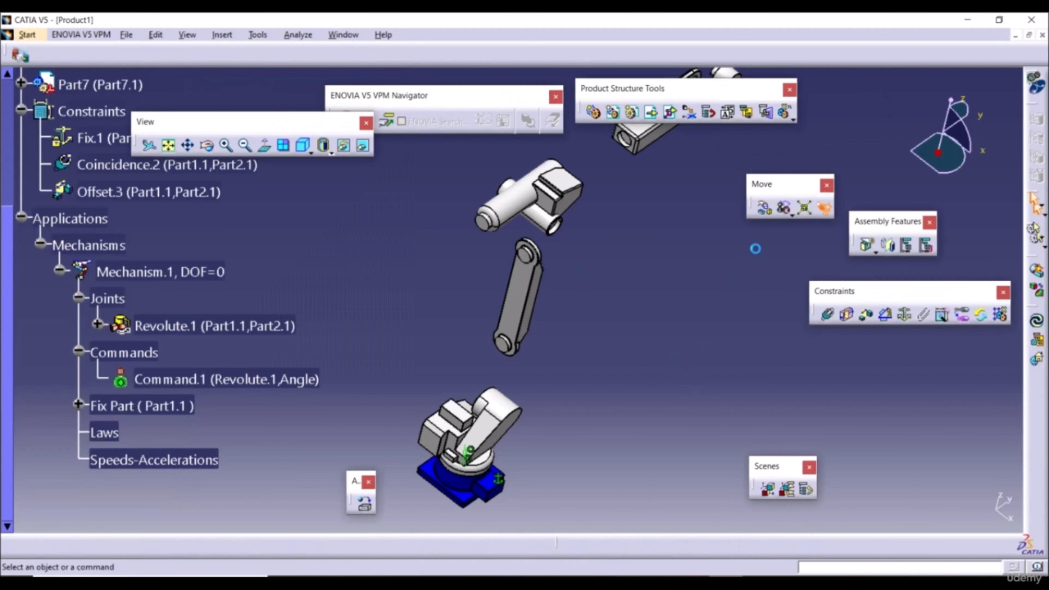
Manipulate the loose parts by rotating Part3 around the Z axis and turning Part4 roughly half a turn around the Z axis.
{"action": "left_click", "coordinate": [764, 208]}
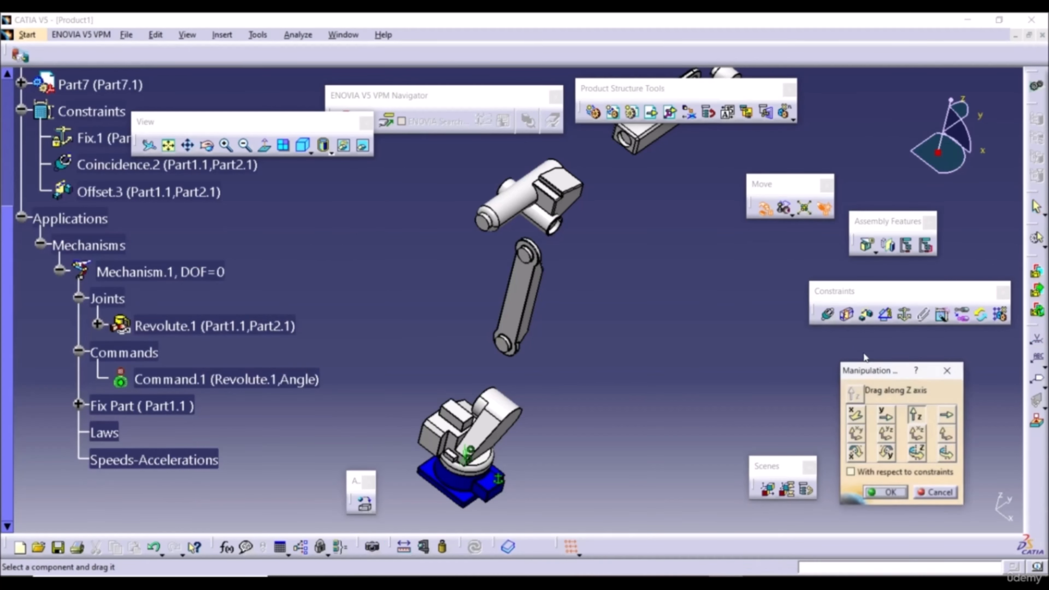
{"action": "left_click", "coordinate": [917, 453]}
{"action": "left_click_drag", "start_coordinate": [534, 278], "coordinate": [527, 252]}
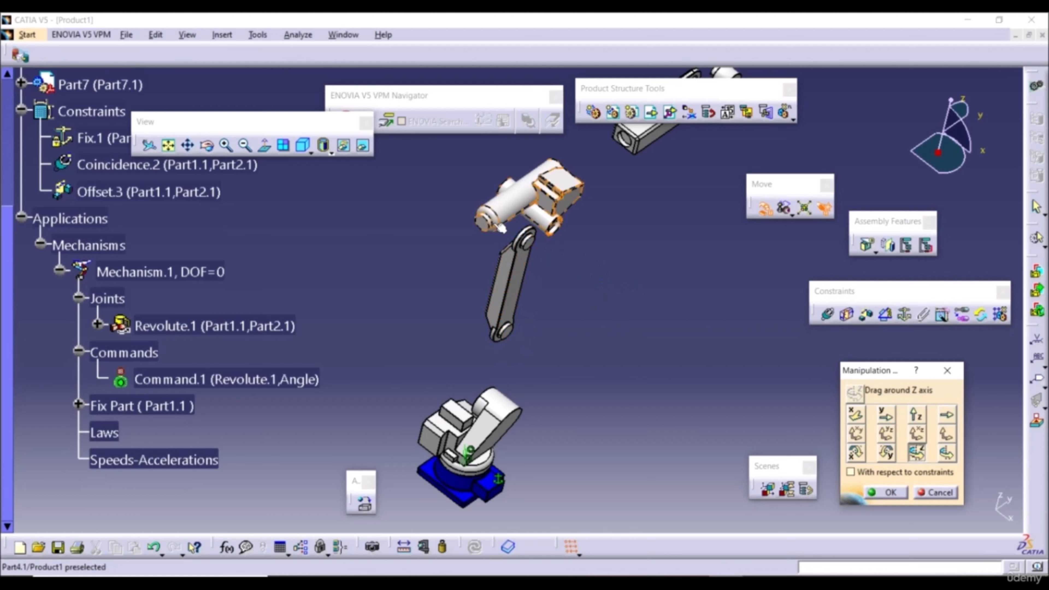
{"action": "left_click_drag", "start_coordinate": [495, 229], "coordinate": [641, 132]}
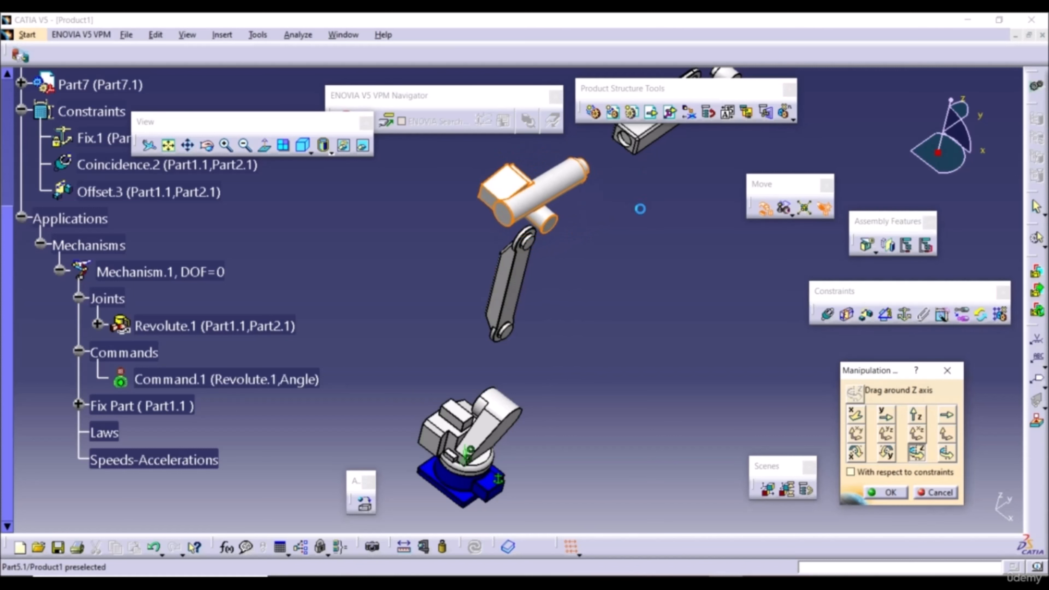
{"action": "middle_click_drag", "start_coordinate": [639, 208], "coordinate": [584, 314]}
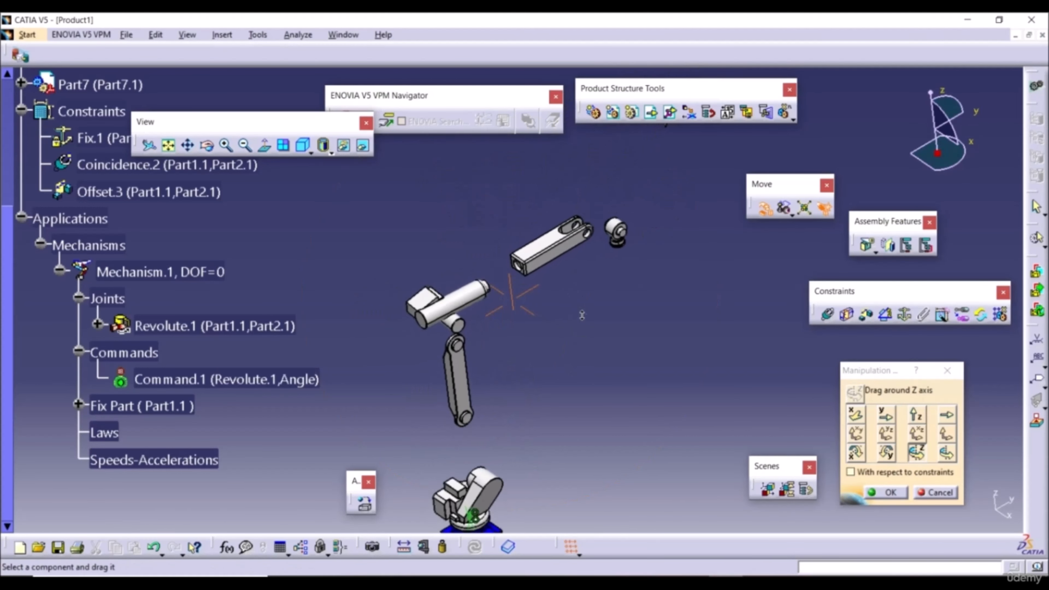
{"action": "left_click", "coordinate": [897, 496]}
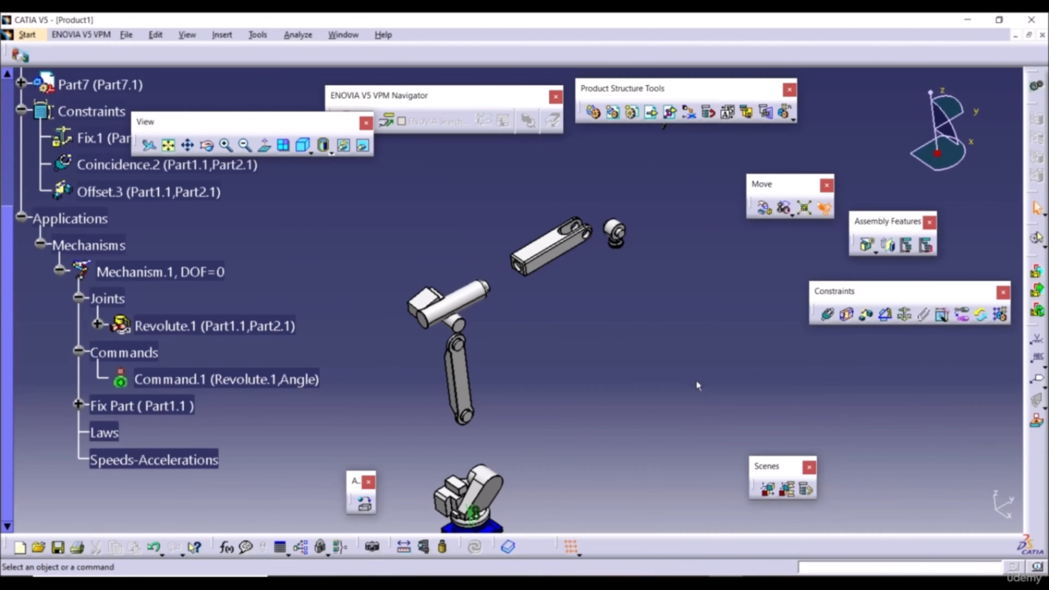
Return to the DMU Kinematics workbench.
{"action": "left_click", "coordinate": [27, 34]}
{"action": "mouse_move", "coordinate": [82, 149]}
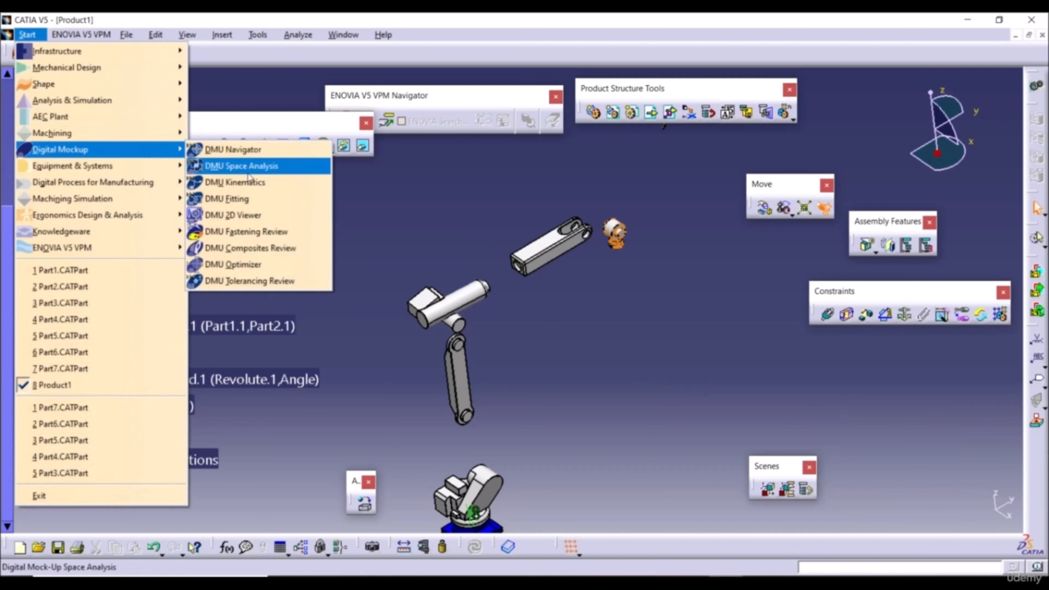
{"action": "left_click", "coordinate": [243, 181]}
Start a Revolute joint in Mechanism.1, using Part3's lower pin axis as Line 1 and Part2's arm hole axis as Line 2.
{"action": "middle_click_drag", "start_coordinate": [527, 394], "coordinate": [539, 288]}
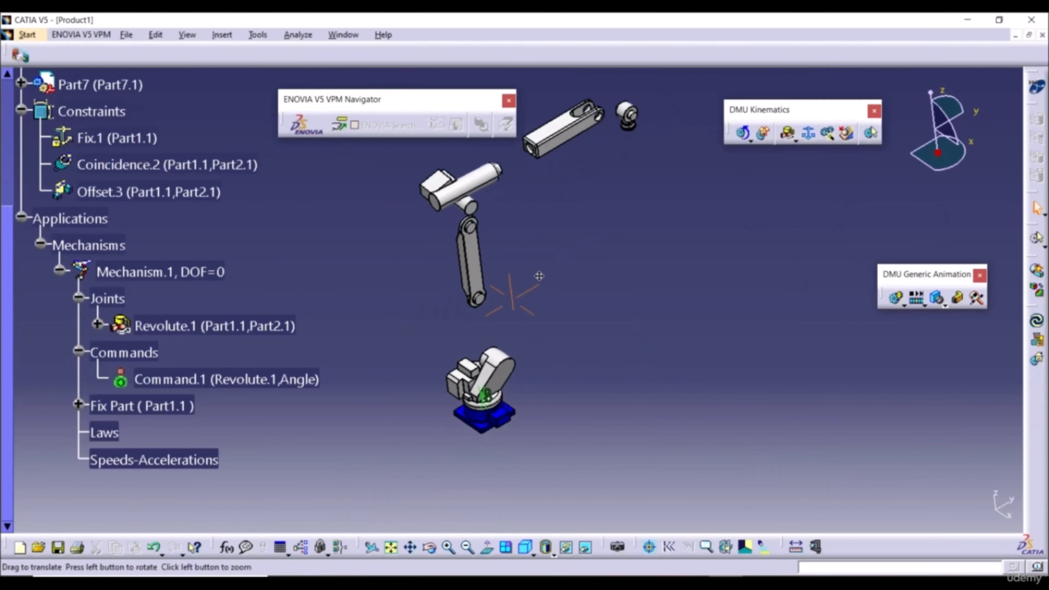
{"action": "left_click", "coordinate": [788, 133]}
{"action": "middle_click_drag", "start_coordinate": [482, 335], "coordinate": [574, 267]}
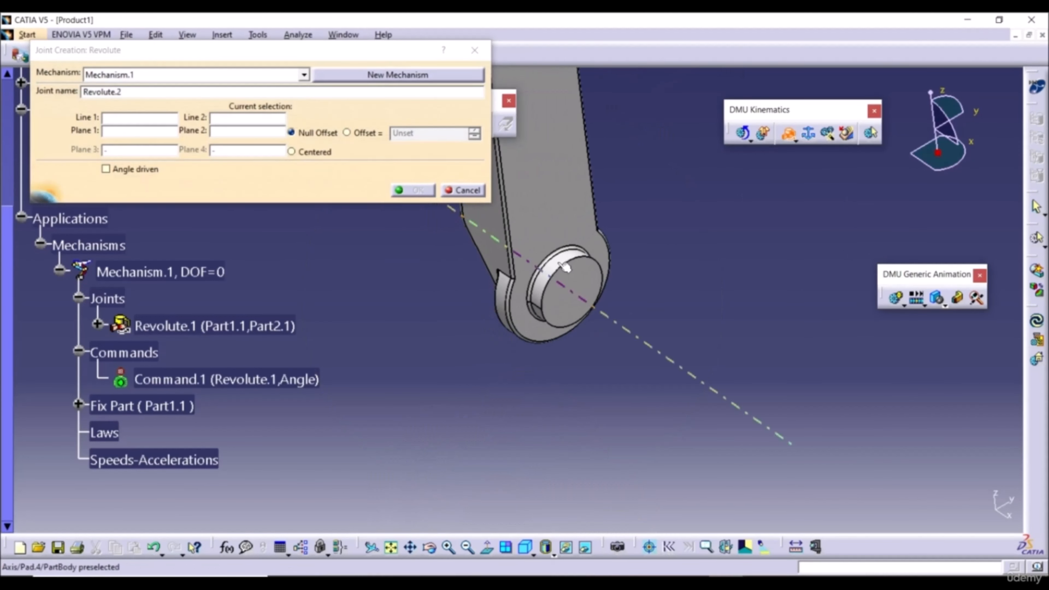
{"action": "left_click", "coordinate": [565, 268]}
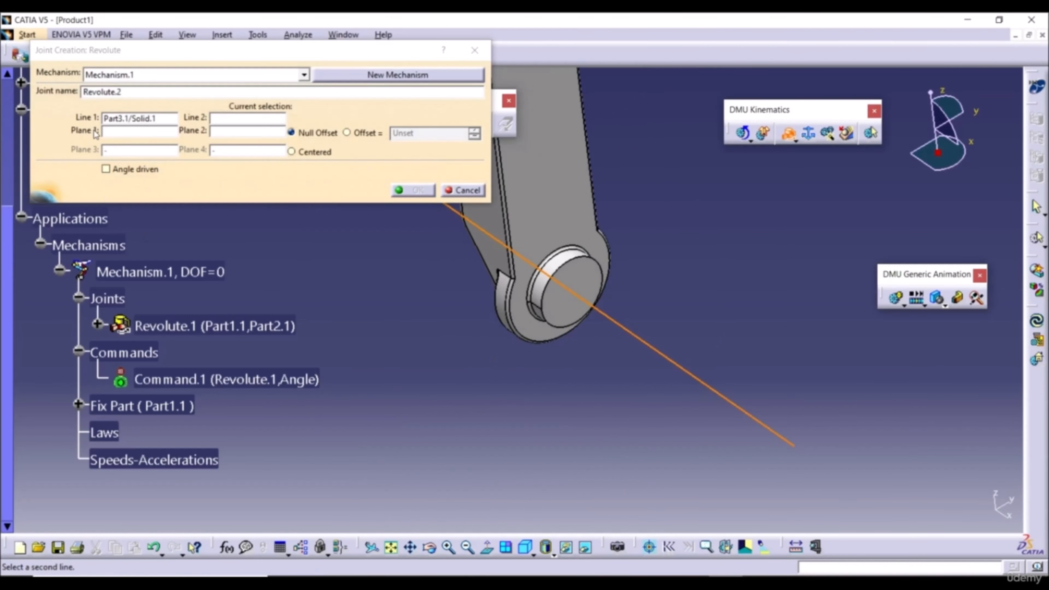
{"action": "middle_click_drag", "start_coordinate": [294, 301], "coordinate": [507, 370]}
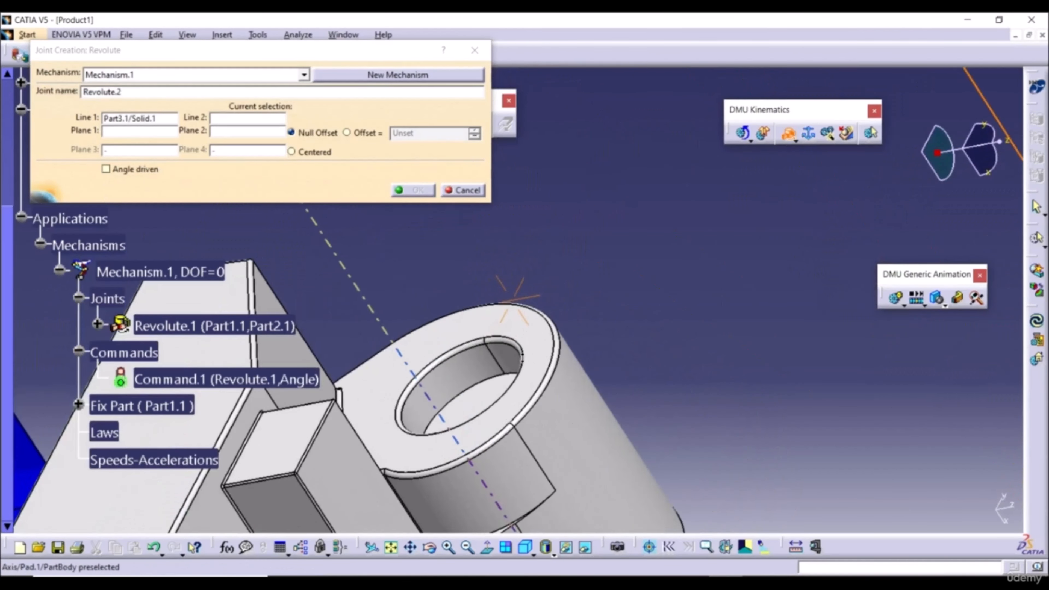
{"action": "left_click", "coordinate": [482, 371]}
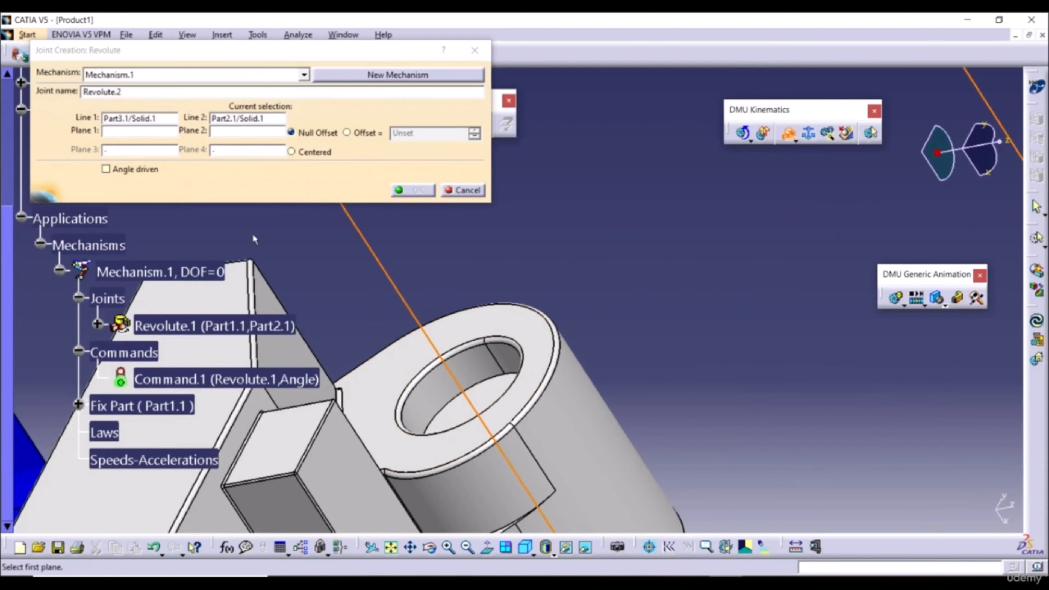
Complete the revolute joint with Part2's face around the hole and Part3's flat pin-side face as planes, using null offset and angle driven.
{"action": "left_click", "coordinate": [392, 374]}
{"action": "middle_click_drag", "start_coordinate": [392, 374], "coordinate": [573, 311]}
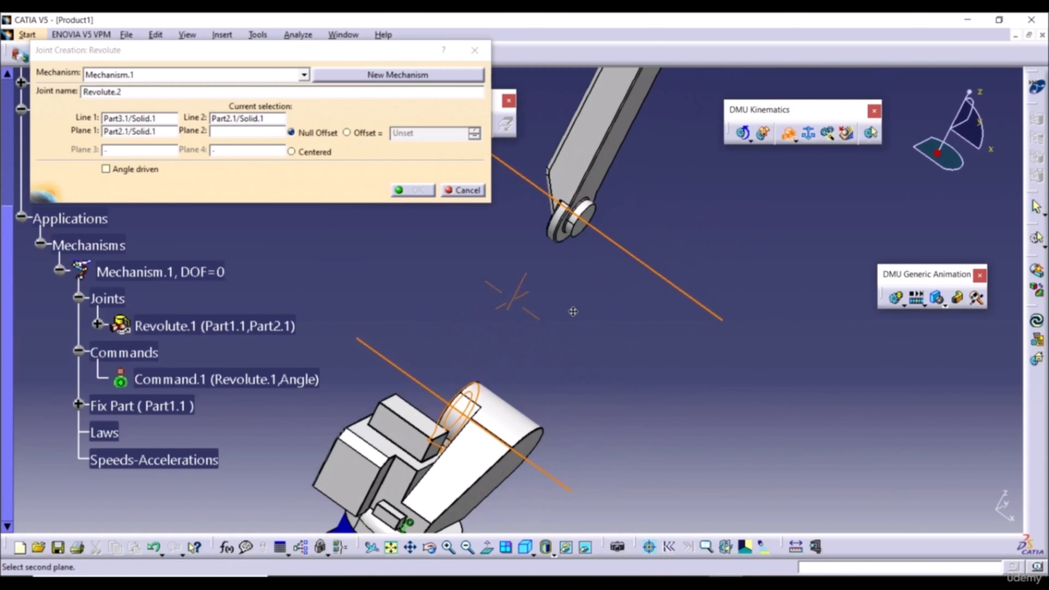
{"action": "left_click", "coordinate": [605, 175]}
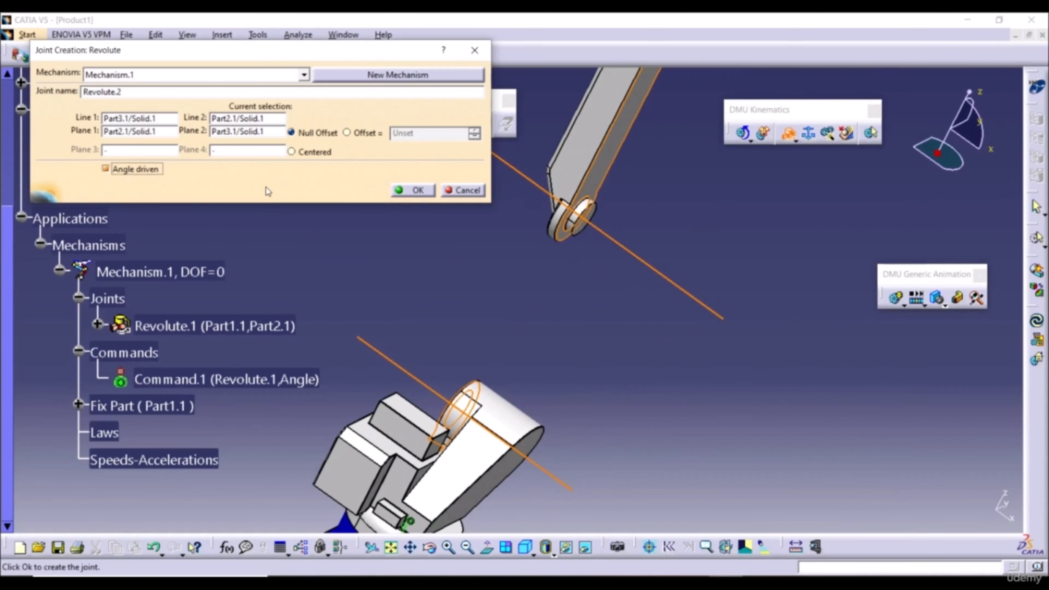
{"action": "left_click", "coordinate": [398, 190]}
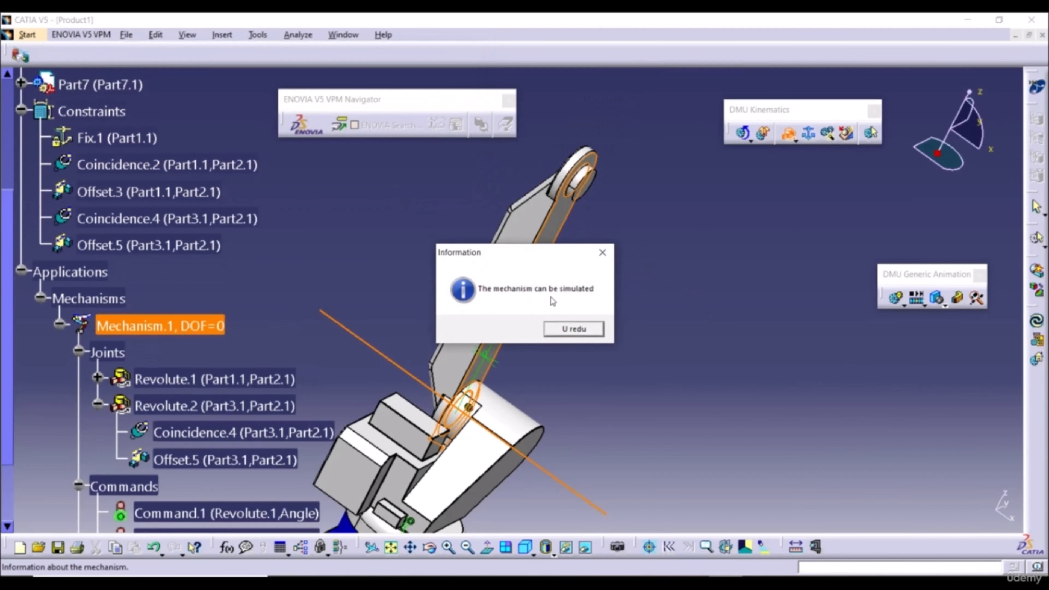
{"action": "left_click", "coordinate": [577, 331]}
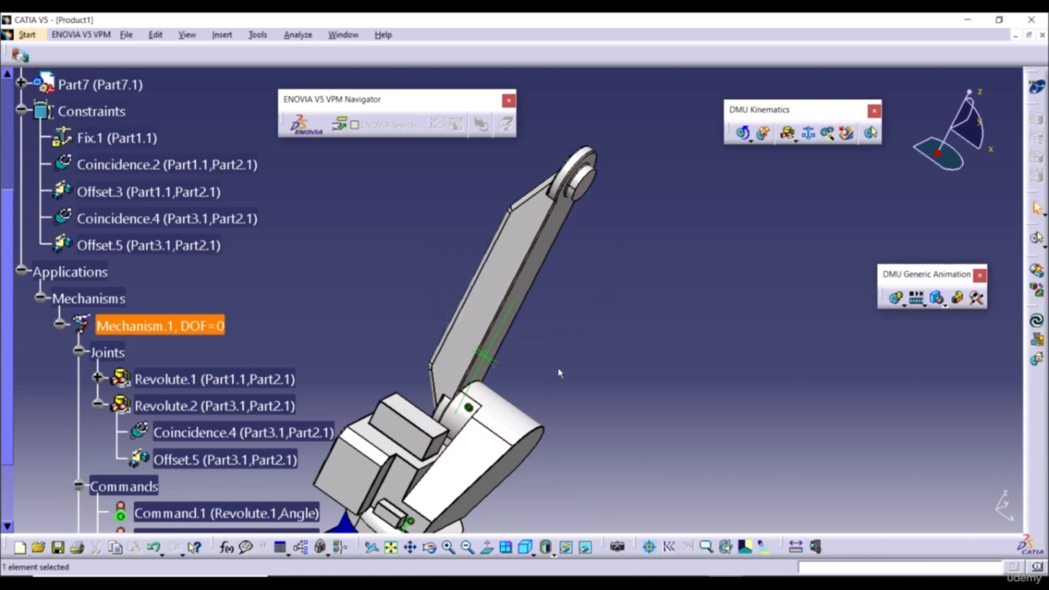
Collapse Revolute.2 in the specification tree and check the commands of Mechanism.1.
{"action": "middle_click_drag", "start_coordinate": [560, 373], "coordinate": [331, 342]}
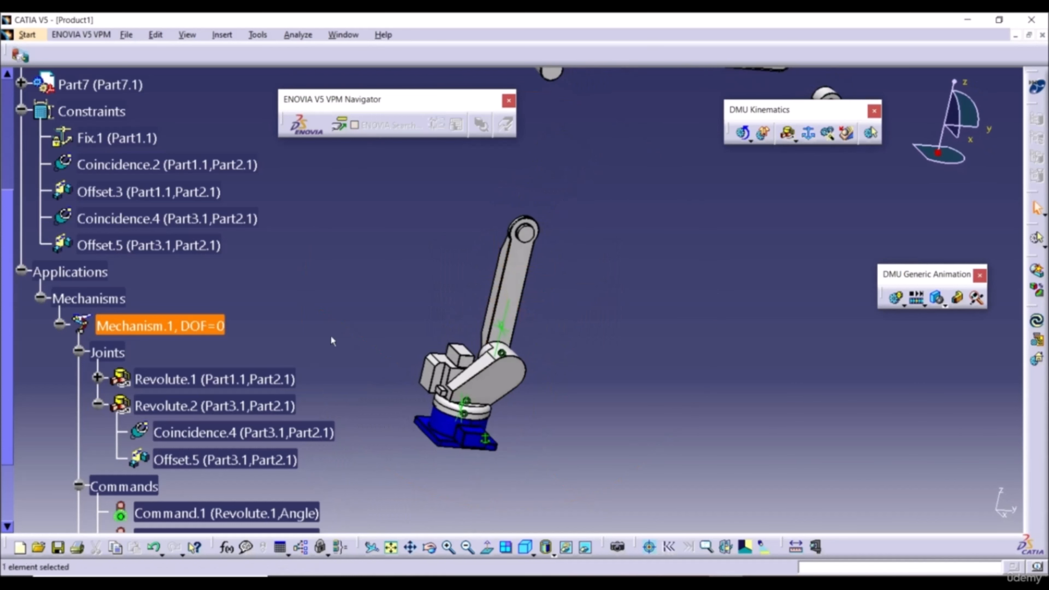
{"action": "scroll", "coordinate": [147, 257], "scroll_direction": "down", "scroll_amount": 3}
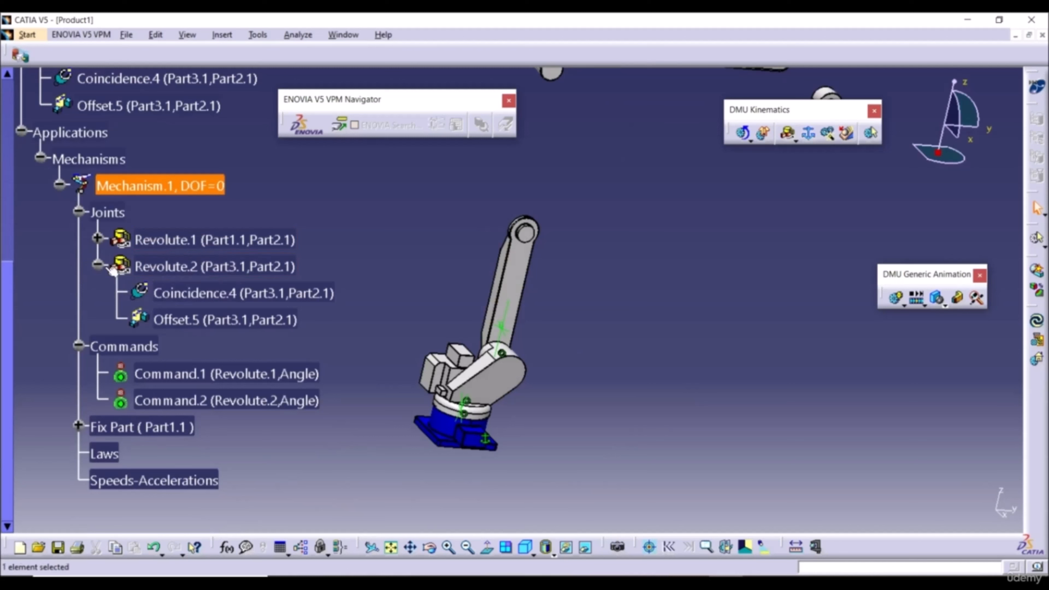
{"action": "left_click", "coordinate": [98, 264]}
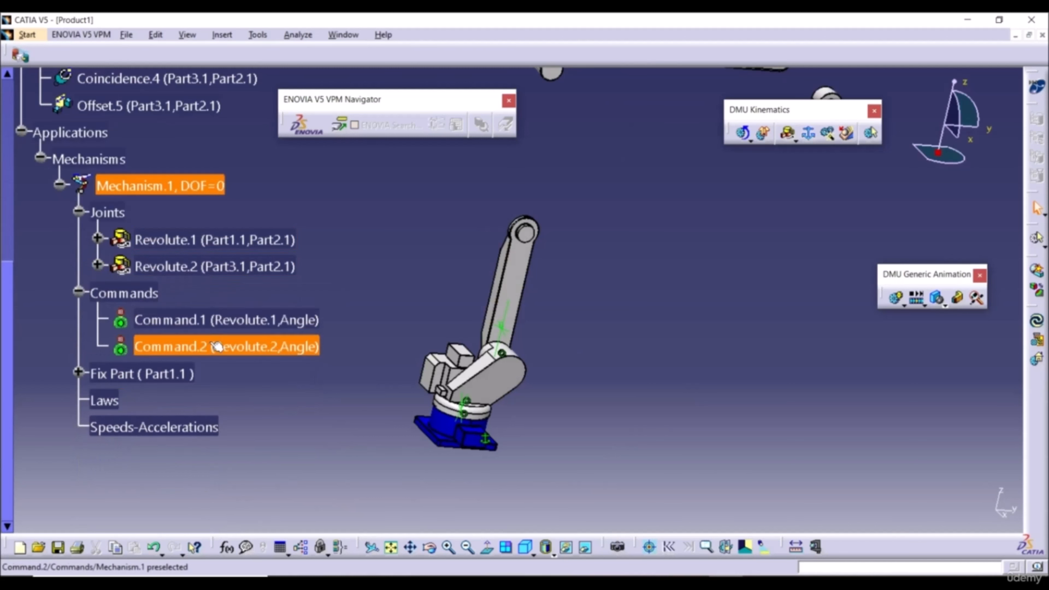
Simulate Mechanism.1 with its angle commands, reset it to the initial position and close the simulation.
{"action": "left_click", "coordinate": [743, 135]}
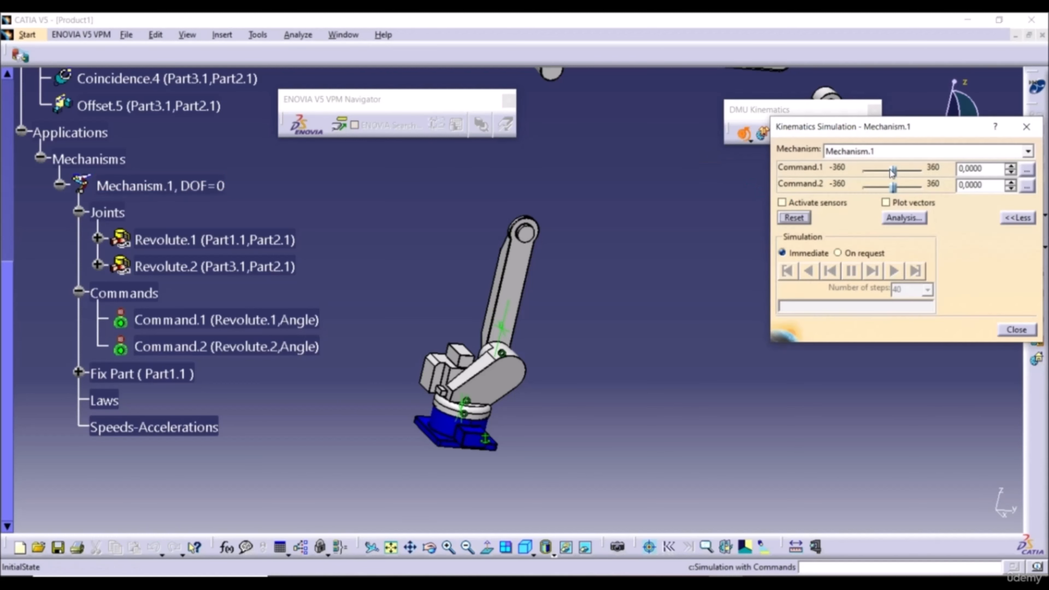
{"action": "left_click_drag", "start_coordinate": [891, 172], "coordinate": [916, 170]}
{"action": "left_click_drag", "start_coordinate": [885, 171], "coordinate": [894, 187]}
{"action": "left_click", "coordinate": [804, 217]}
{"action": "left_click", "coordinate": [1016, 330]}
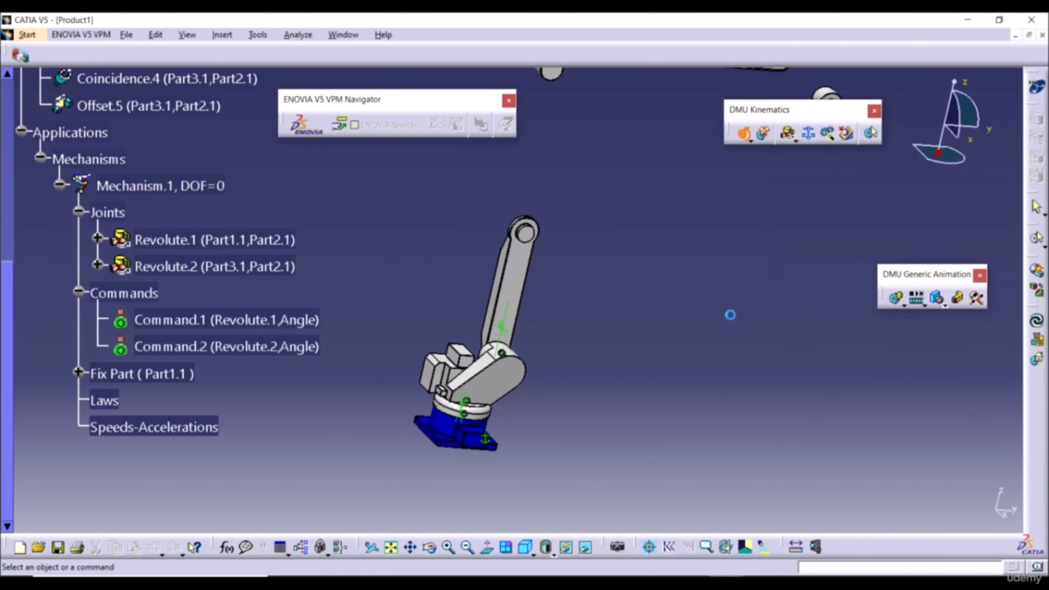
Start a Revolute joint in Mechanism.1, using Part3's upper pin axis as Line 1 and Part4's round pocket axis as Line 2.
{"action": "middle_click_drag", "start_coordinate": [544, 184], "coordinate": [576, 260]}
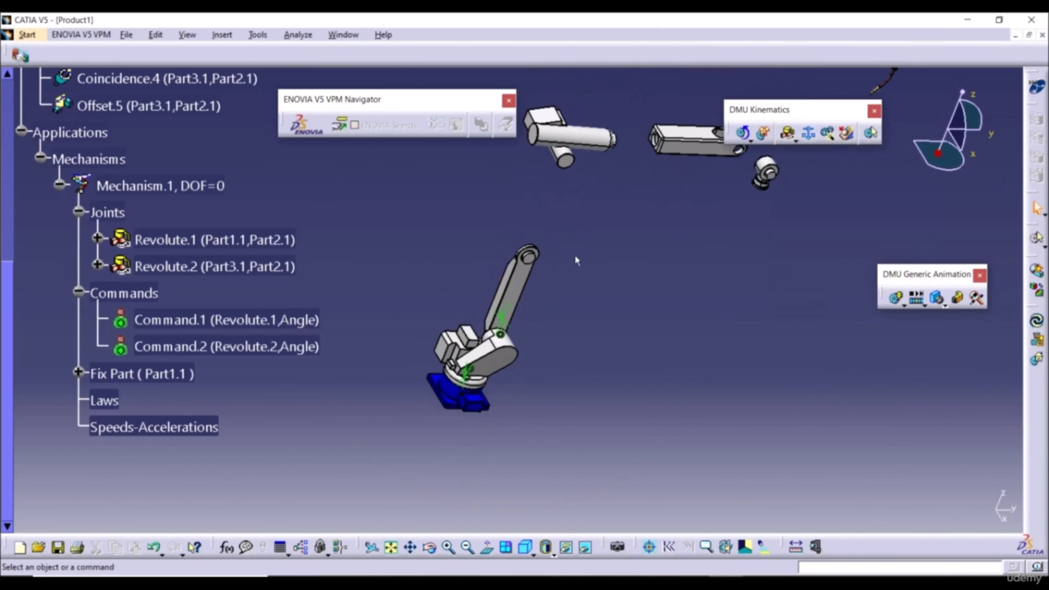
{"action": "scroll", "coordinate": [575, 207], "scroll_direction": "up", "scroll_amount": 1}
{"action": "middle_click_drag", "start_coordinate": [574, 198], "coordinate": [580, 243]}
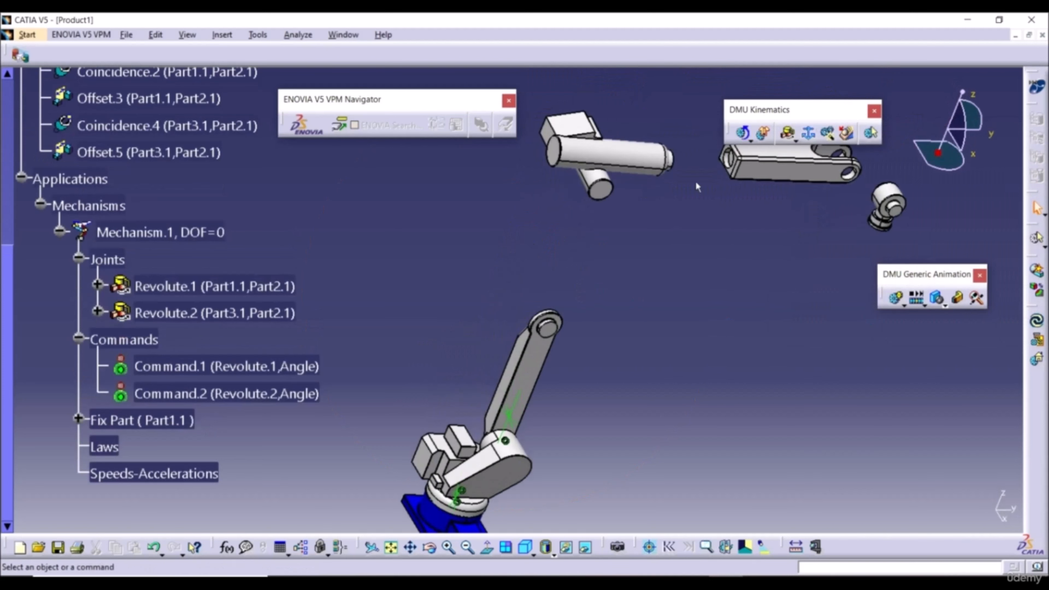
{"action": "left_click", "coordinate": [788, 133]}
{"action": "mouse_move", "coordinate": [565, 207]}
{"action": "middle_mouse_down"}
{"action": "mouse_move", "coordinate": [562, 225]}
{"action": "mouse_move", "coordinate": [550, 210]}
{"action": "mouse_move", "coordinate": [598, 232]}
{"action": "middle_mouse_up"}
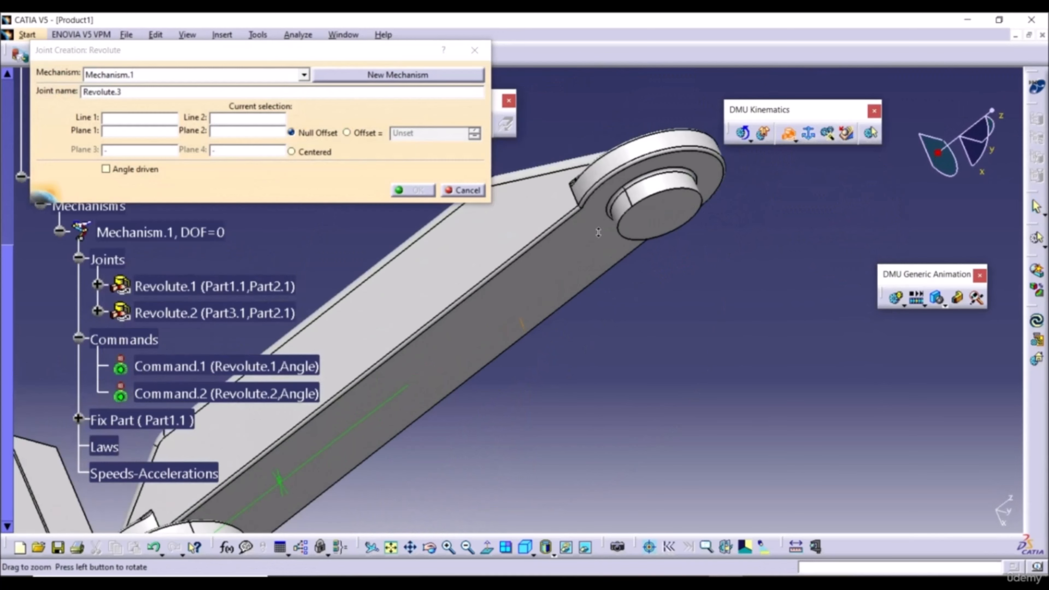
{"action": "left_click", "coordinate": [664, 188]}
{"action": "middle_click_drag", "start_coordinate": [665, 188], "coordinate": [673, 144]}
{"action": "middle_click_drag", "start_coordinate": [581, 344], "coordinate": [634, 256]}
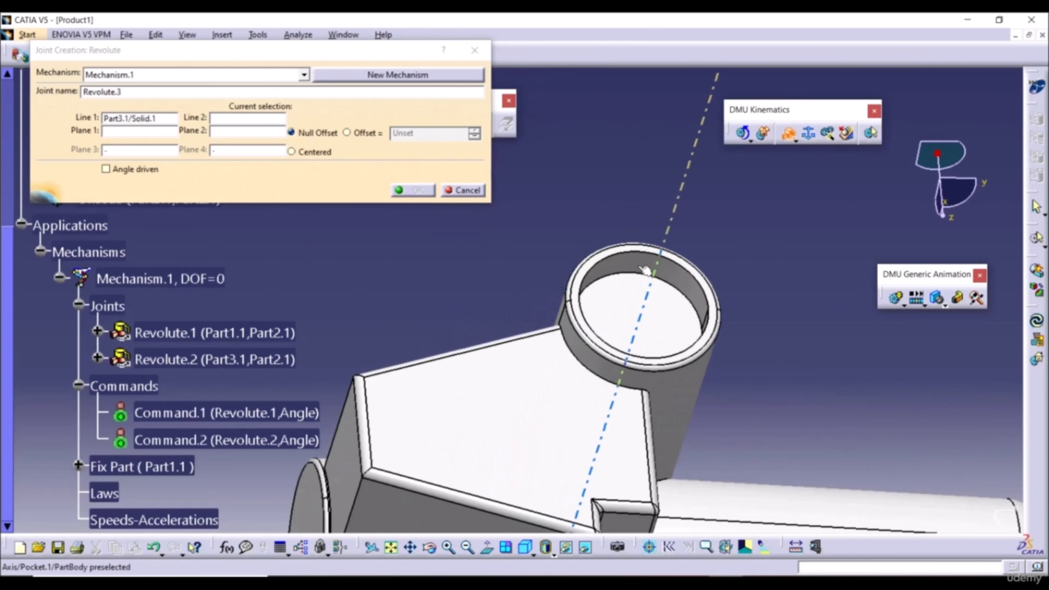
{"action": "left_click", "coordinate": [644, 269]}
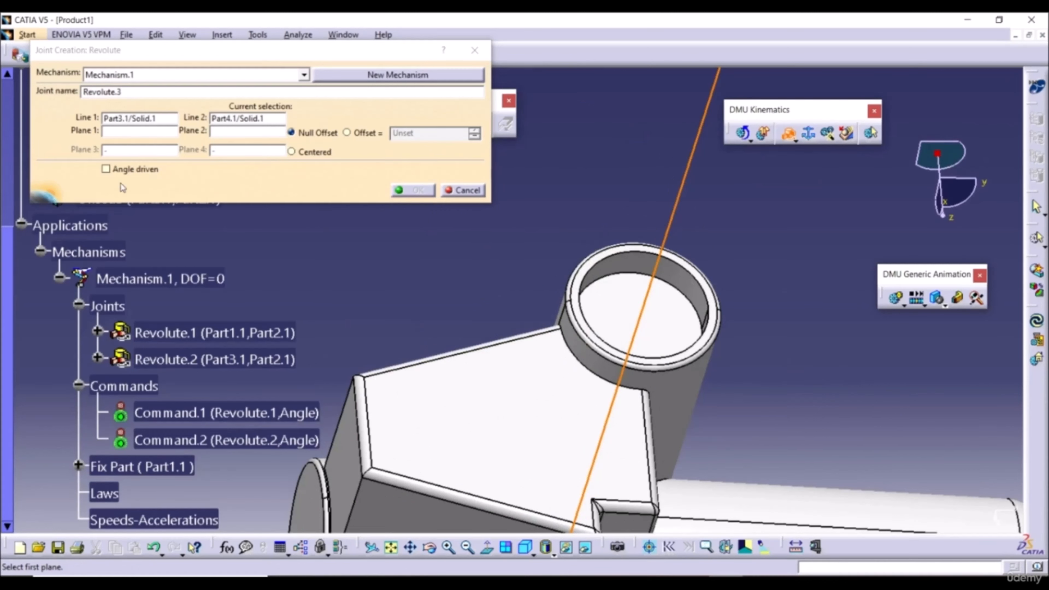
Complete the revolute joint with Part4's pocket rim face and Part3's flat pin-side face as planes, using null offset and angle driven.
{"action": "left_click", "coordinate": [575, 300]}
{"action": "middle_click_drag", "start_coordinate": [511, 260], "coordinate": [557, 267]}
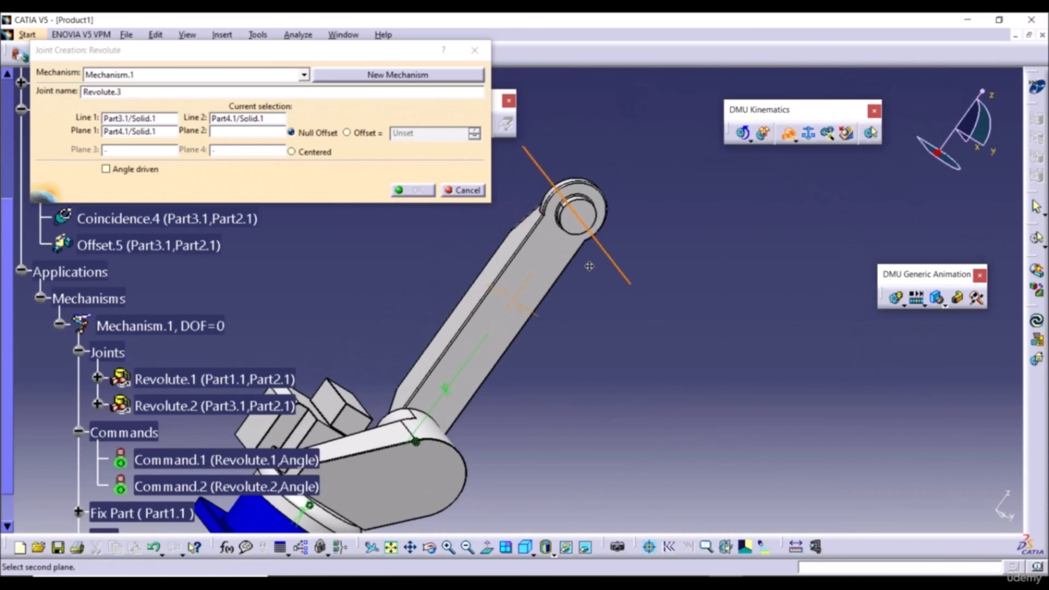
{"action": "left_click", "coordinate": [557, 267]}
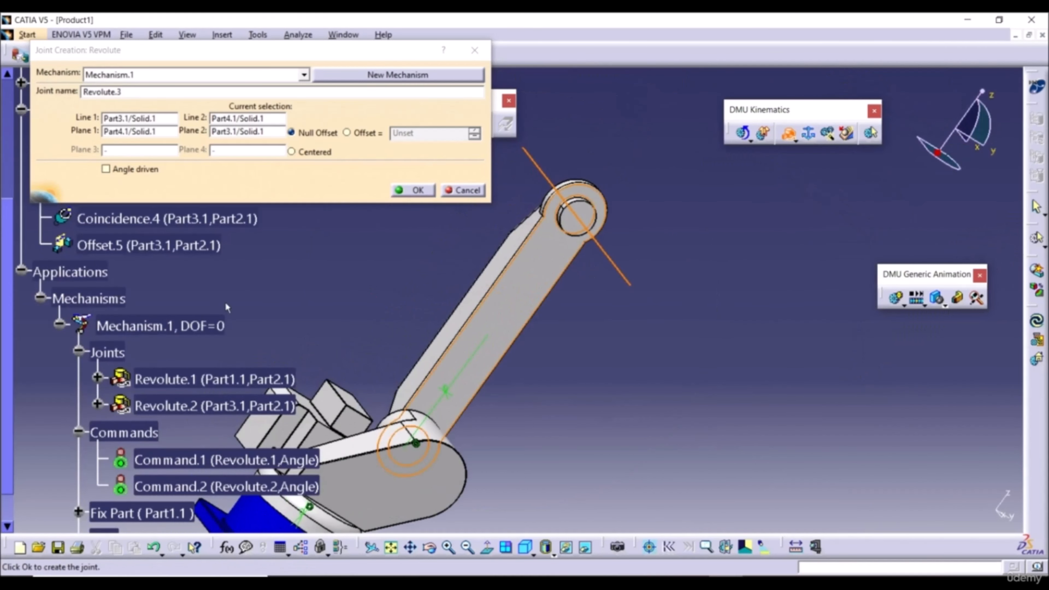
{"action": "left_click", "coordinate": [119, 172]}
{"action": "left_click", "coordinate": [418, 190]}
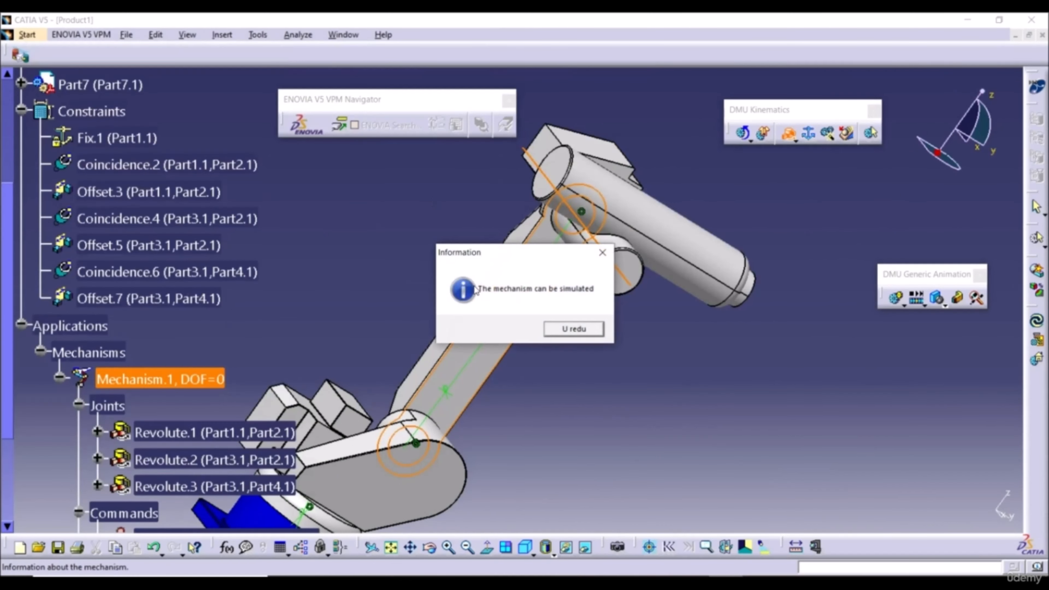
{"action": "left_click", "coordinate": [577, 330]}
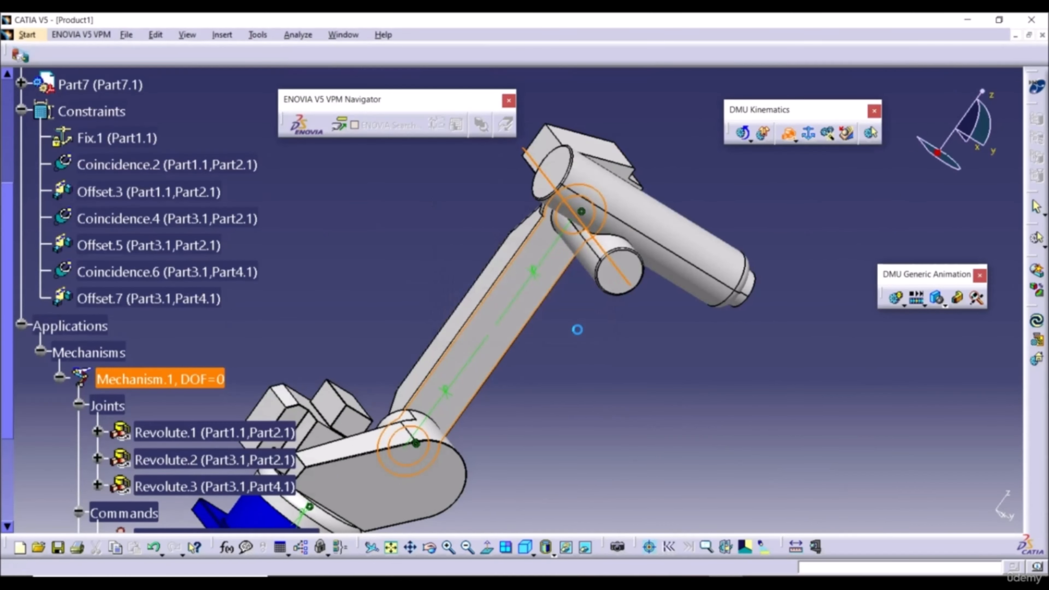
Simulate Mechanism.1 with Command.3 at 36 degrees, reset it to the initial position and close the simulation.
{"action": "middle_click_drag", "start_coordinate": [413, 231], "coordinate": [396, 281]}
{"action": "scroll", "coordinate": [189, 289], "scroll_direction": "down", "scroll_amount": 5}
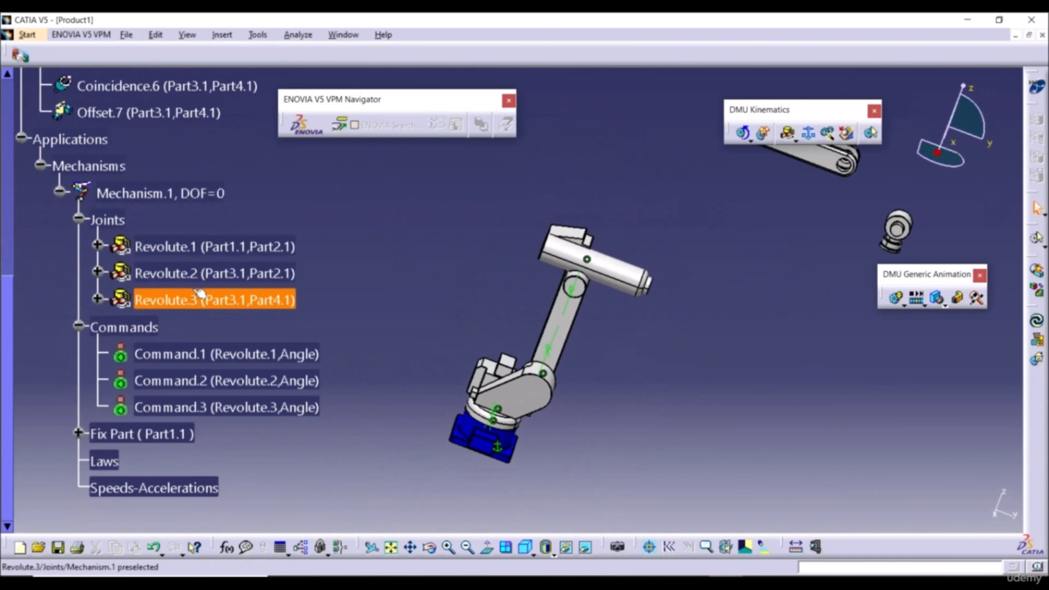
{"action": "scroll", "coordinate": [195, 299], "scroll_direction": "down", "scroll_amount": 1}
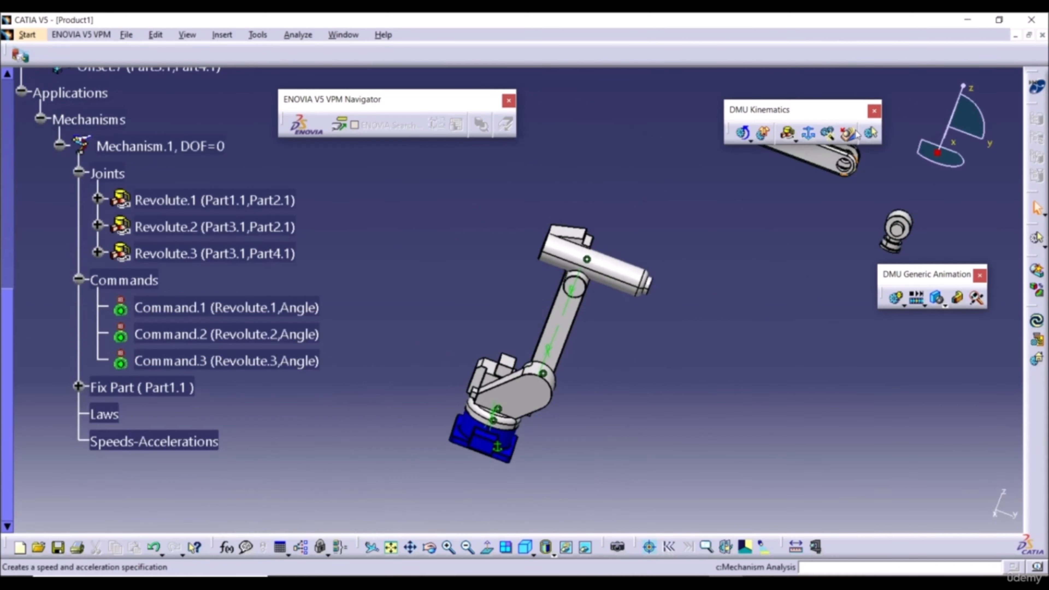
{"action": "left_click", "coordinate": [745, 133]}
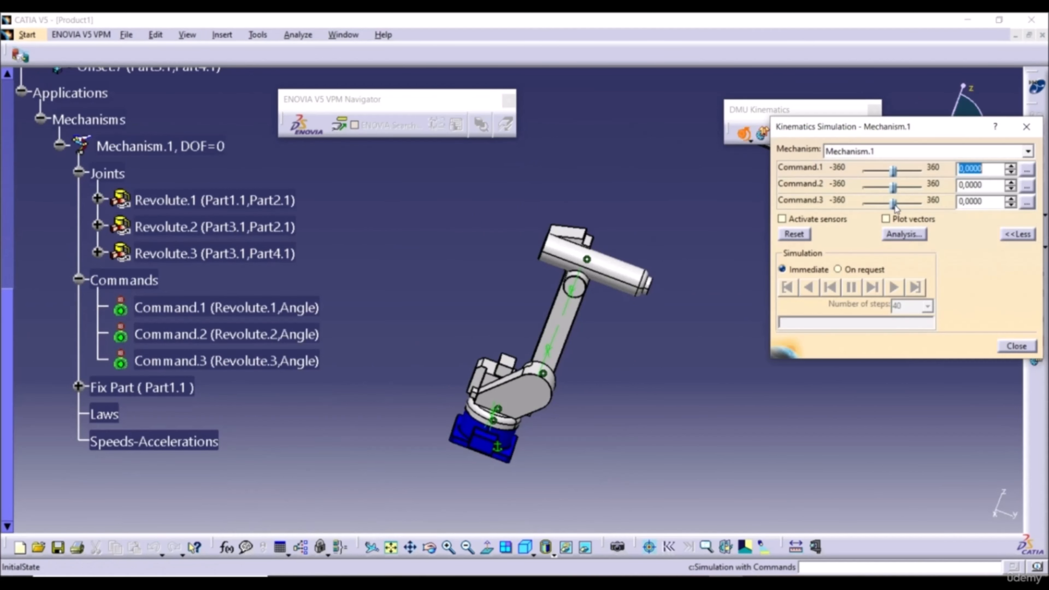
{"action": "mouse_move", "coordinate": [895, 208]}
{"action": "left_mouse_down"}
{"action": "mouse_move", "coordinate": [886, 206]}
{"action": "mouse_move", "coordinate": [897, 209]}
{"action": "left_mouse_up"}
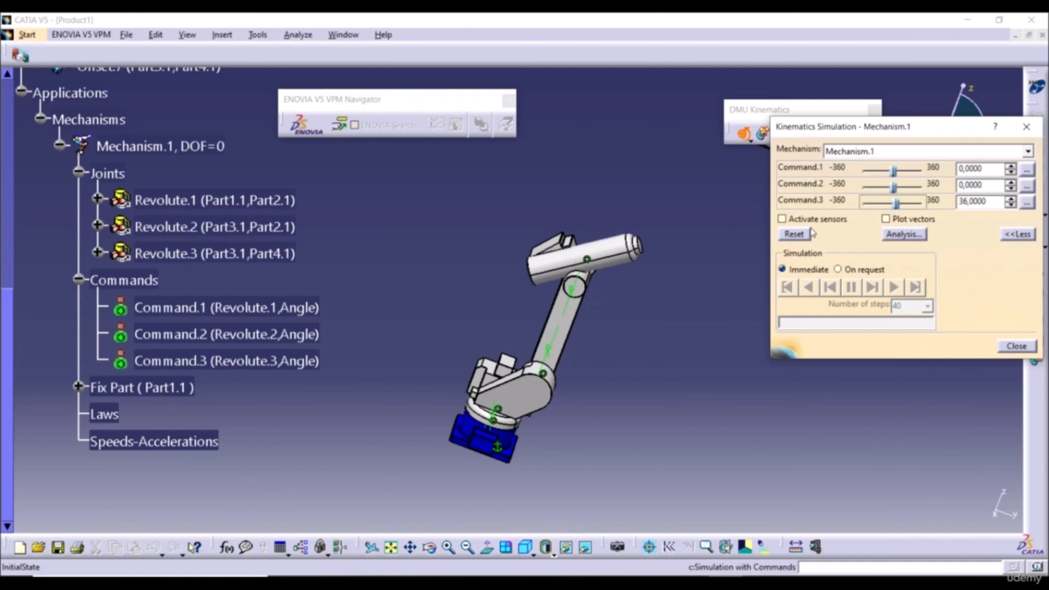
{"action": "left_click", "coordinate": [794, 234]}
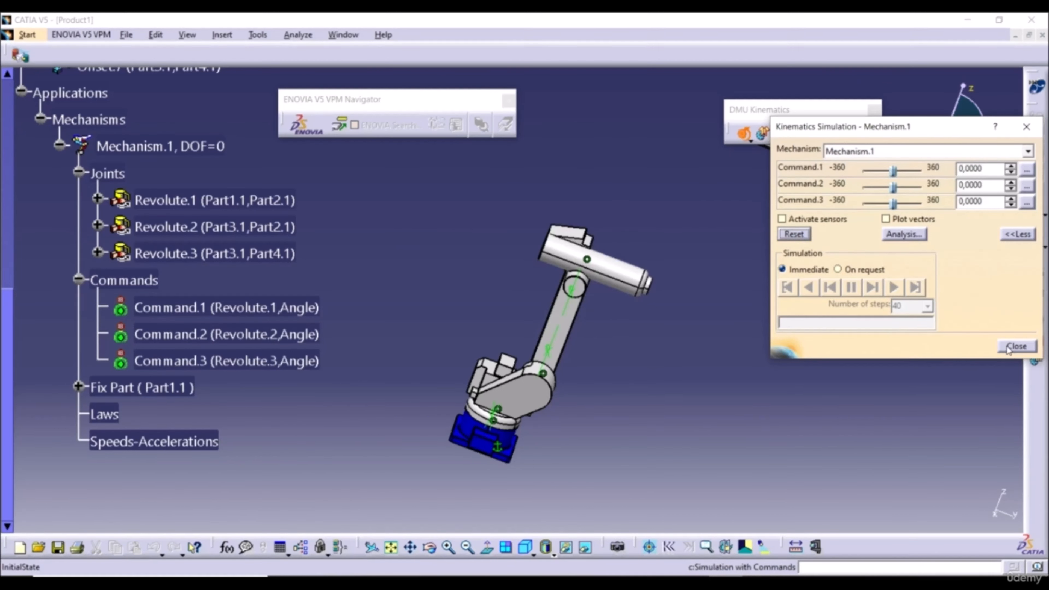
{"action": "left_click", "coordinate": [1015, 346]}
Start a Revolute joint in Mechanism.1, using the axis of Part4's cylindrical end boss as Line 1 and Part5's round pocket axis as Line 2.
{"action": "middle_click_drag", "start_coordinate": [765, 320], "coordinate": [727, 162]}
{"action": "left_click", "coordinate": [788, 133]}
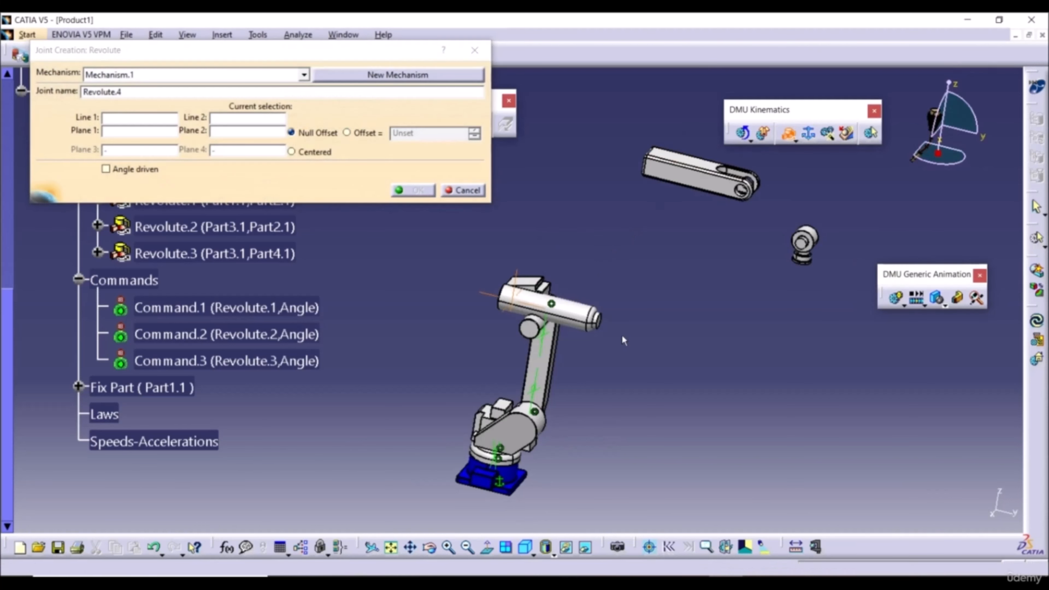
{"action": "scroll", "coordinate": [603, 308], "scroll_direction": "up", "scroll_amount": 5}
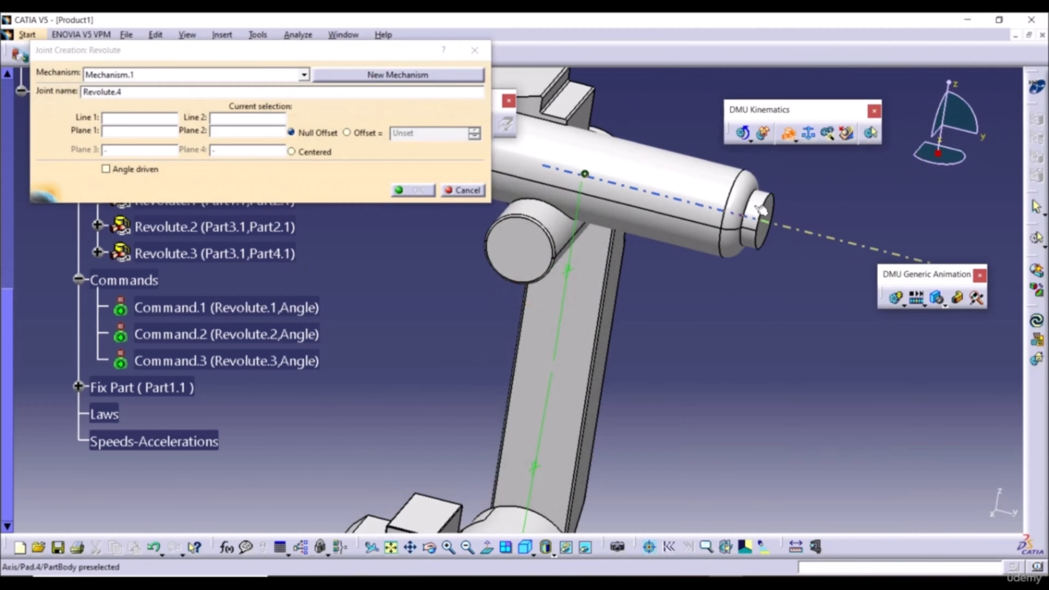
{"action": "left_click", "coordinate": [759, 210]}
{"action": "middle_click_drag", "start_coordinate": [764, 164], "coordinate": [615, 311]}
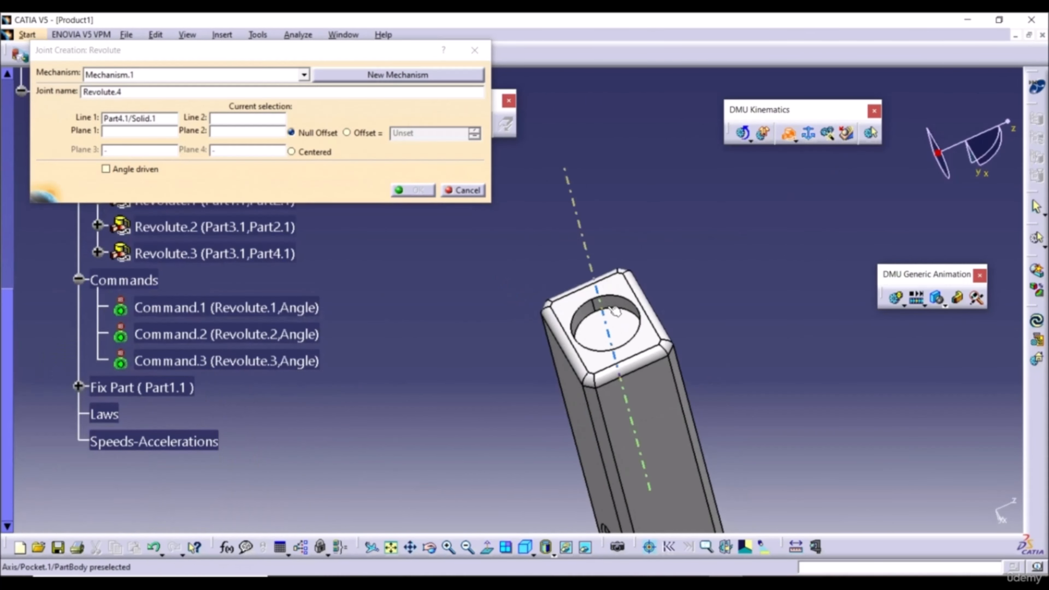
{"action": "left_click", "coordinate": [615, 306]}
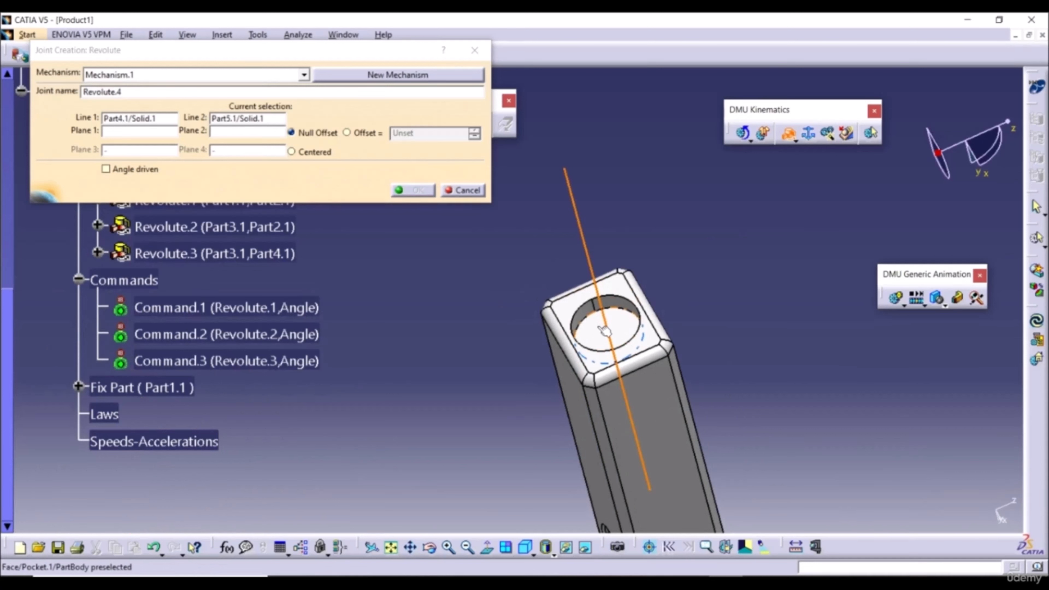
Complete the revolute joint with Part5's pocket floor and Part4's round end face as planes, using null offset and angle driven.
{"action": "middle_click_drag", "start_coordinate": [592, 322], "coordinate": [495, 261]}
{"action": "left_click", "coordinate": [494, 261]}
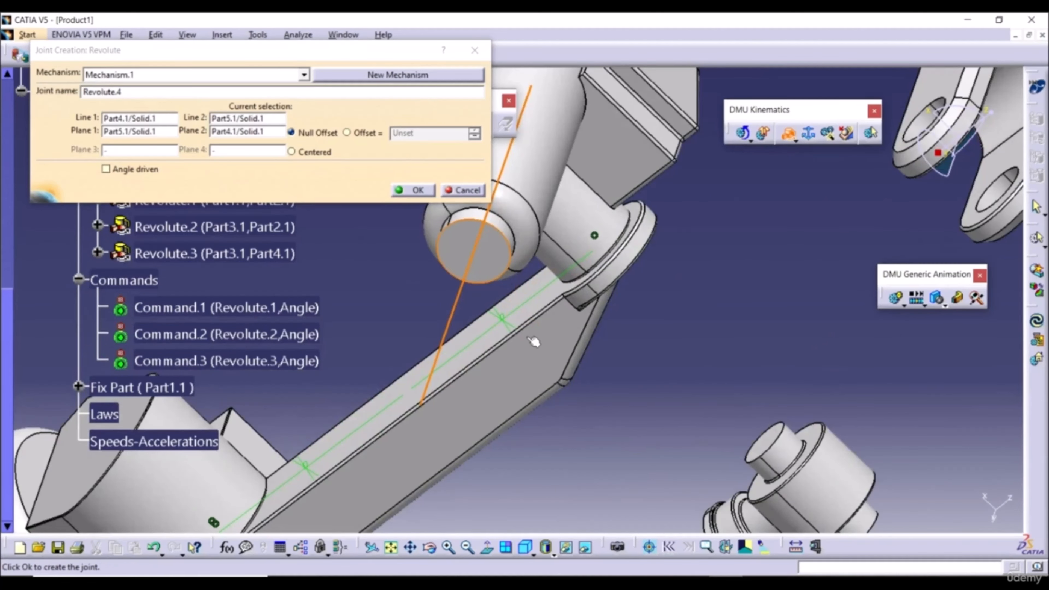
{"action": "left_click", "coordinate": [135, 170]}
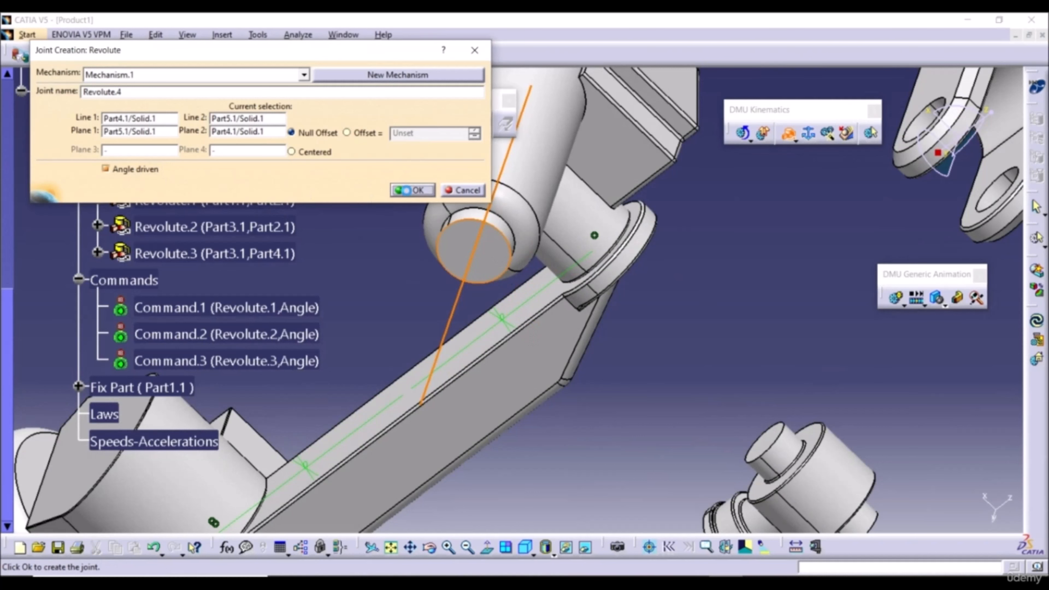
{"action": "left_click", "coordinate": [412, 190]}
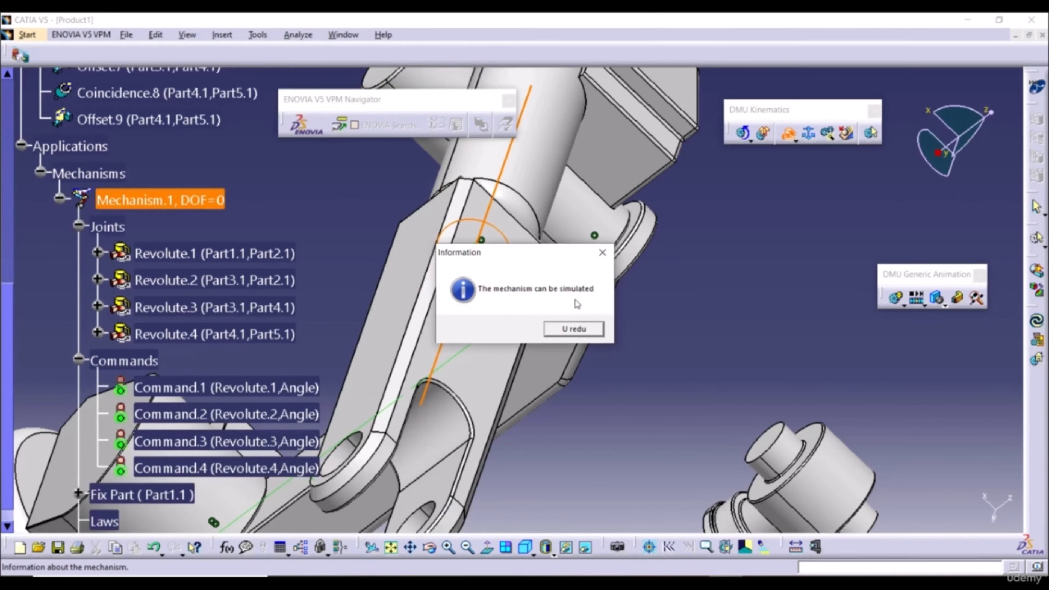
{"action": "left_click", "coordinate": [575, 329]}
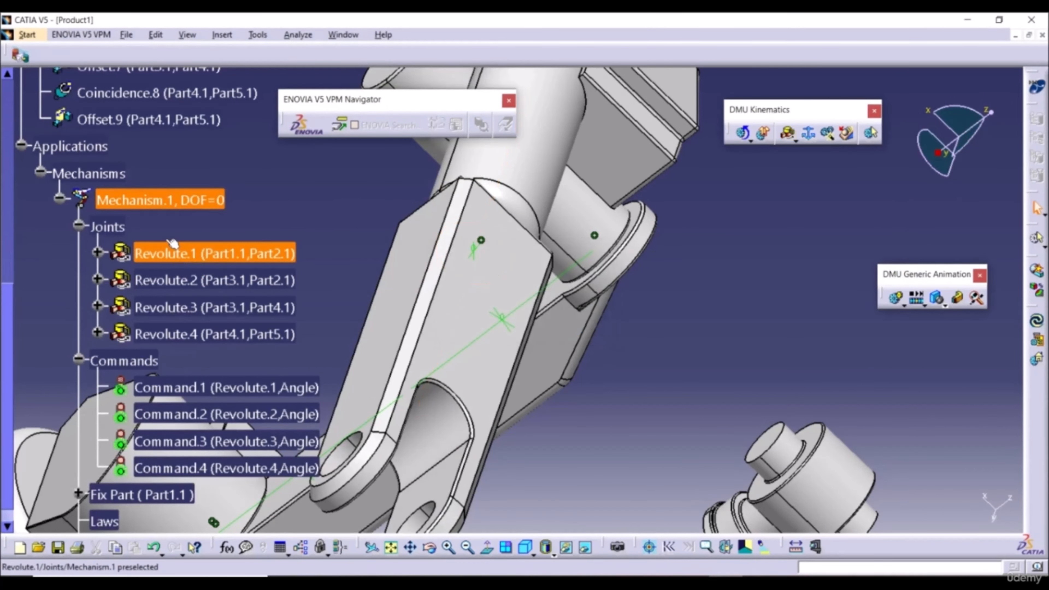
Start a Revolute joint using Part6's side pin axis as Line 1, Part5's fork hole axis as Line 2 and Part5's inner fork face as Plane 1.
{"action": "scroll", "coordinate": [218, 348], "scroll_direction": "down", "scroll_amount": 3}
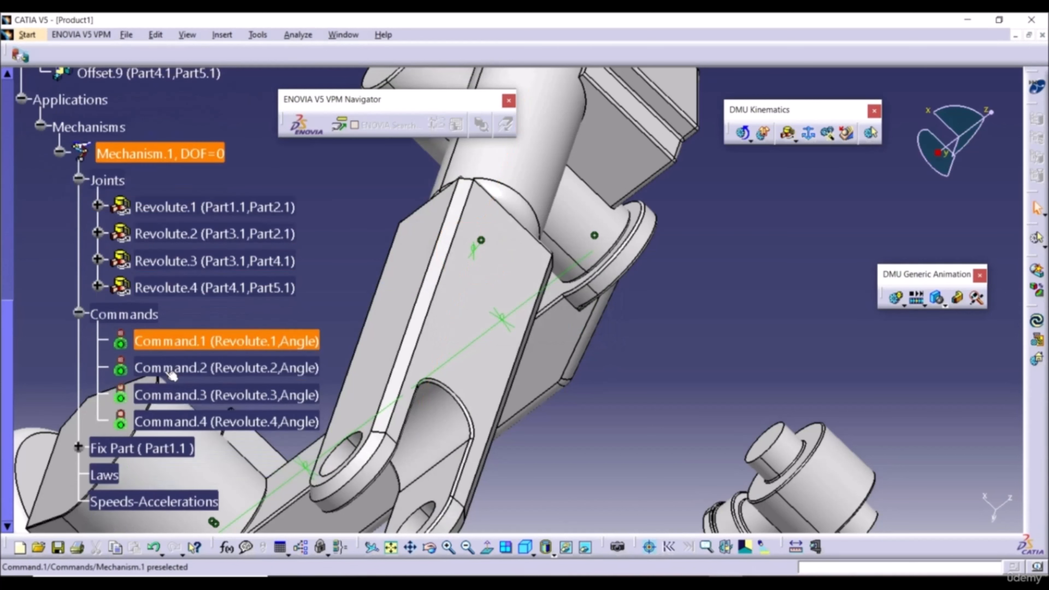
{"action": "middle_click_drag", "start_coordinate": [700, 347], "coordinate": [742, 192]}
{"action": "mouse_move", "coordinate": [598, 335]}
{"action": "middle_mouse_down"}
{"action": "mouse_move", "coordinate": [594, 311]}
{"action": "mouse_move", "coordinate": [616, 281]}
{"action": "mouse_move", "coordinate": [583, 324]}
{"action": "middle_mouse_up"}
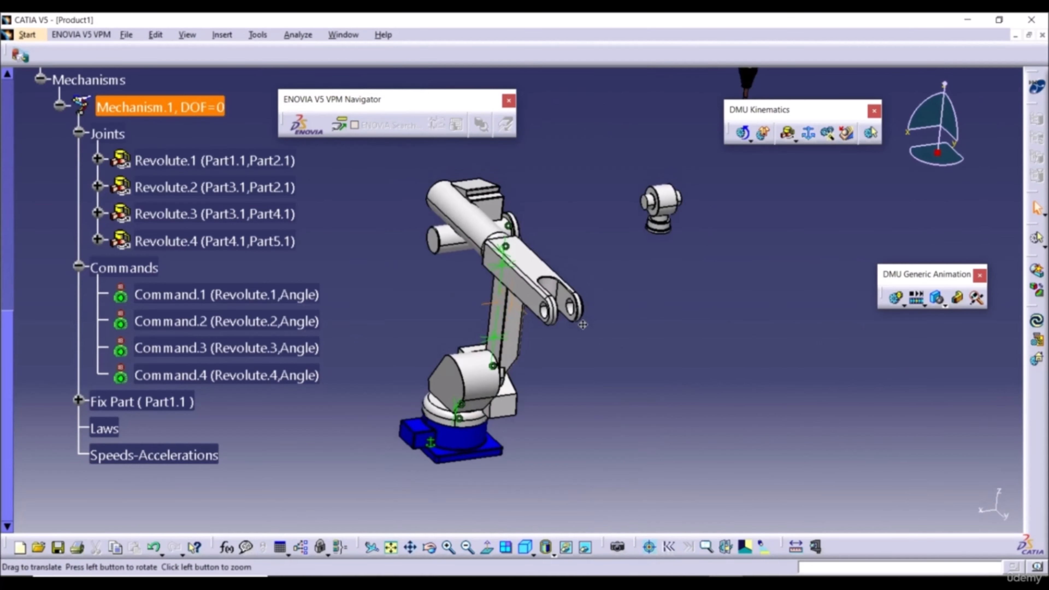
{"action": "left_click", "coordinate": [788, 134]}
{"action": "middle_click_drag", "start_coordinate": [660, 326], "coordinate": [626, 308]}
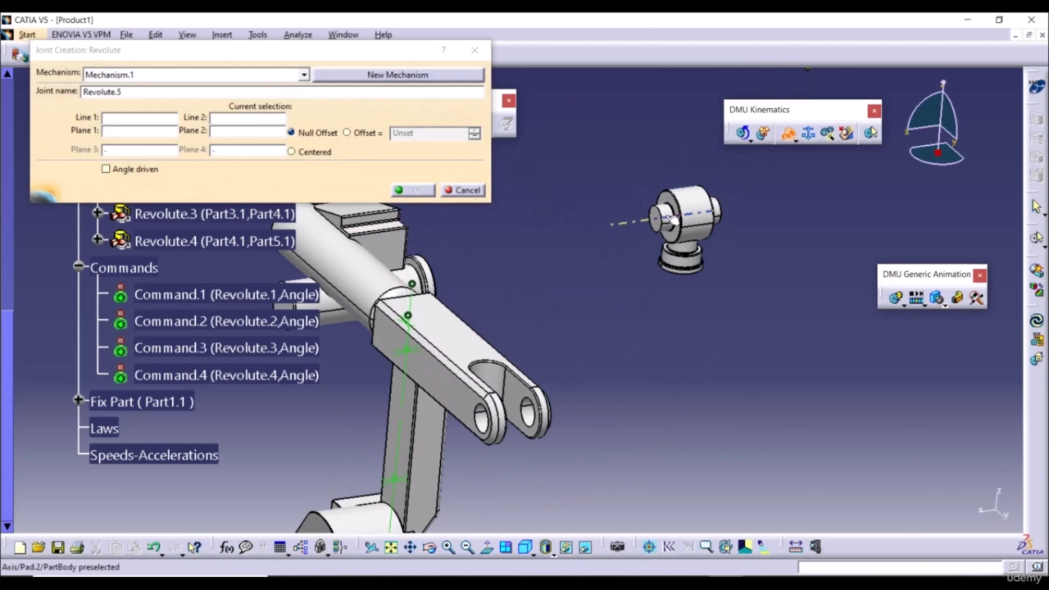
{"action": "left_click", "coordinate": [489, 427]}
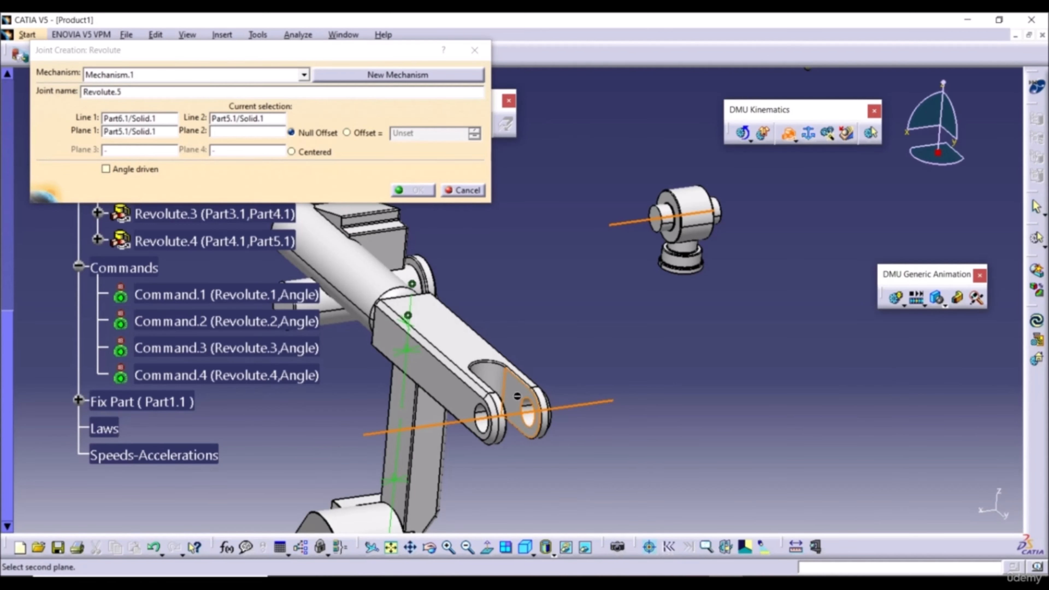
Complete the Part6–Part5 joint with Part6's flat face around the side pin as Plane 2, using null offset and angle driven.
{"action": "middle_click_drag", "start_coordinate": [756, 220], "coordinate": [772, 206]}
{"action": "left_click", "coordinate": [834, 307]}
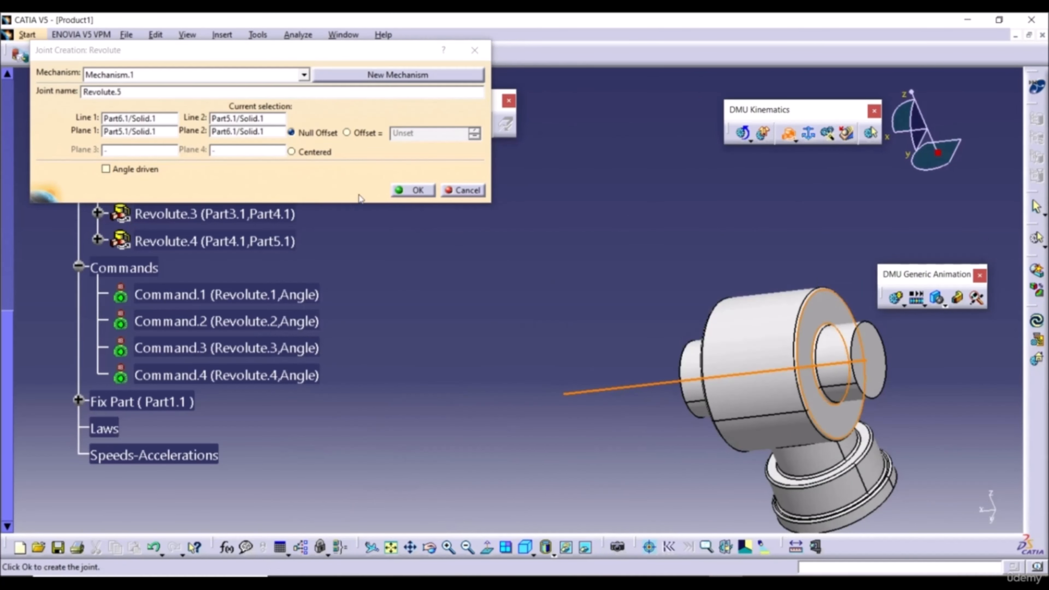
{"action": "left_click", "coordinate": [140, 170]}
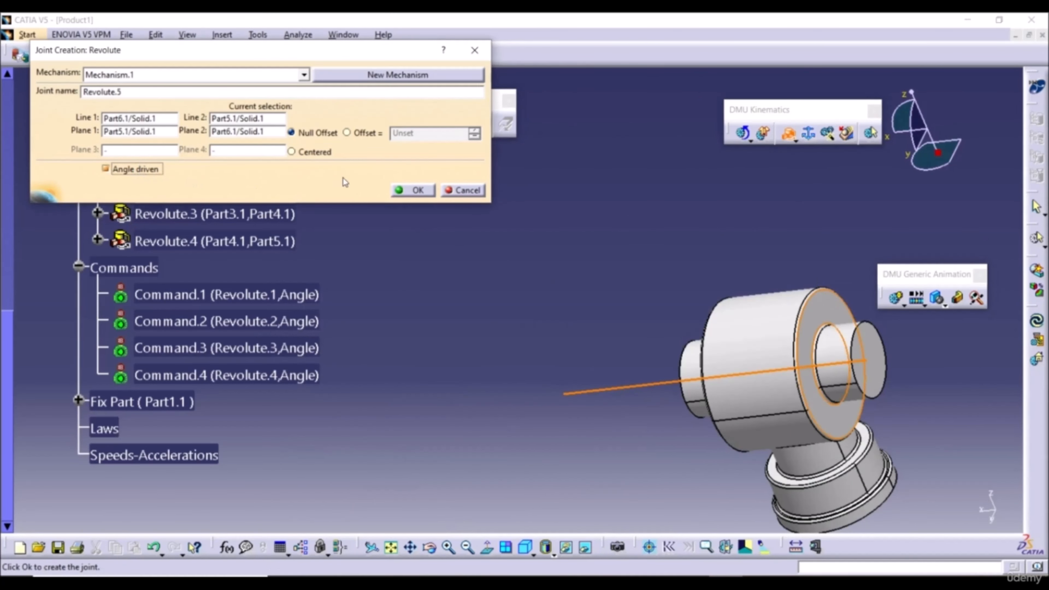
{"action": "left_click", "coordinate": [417, 191]}
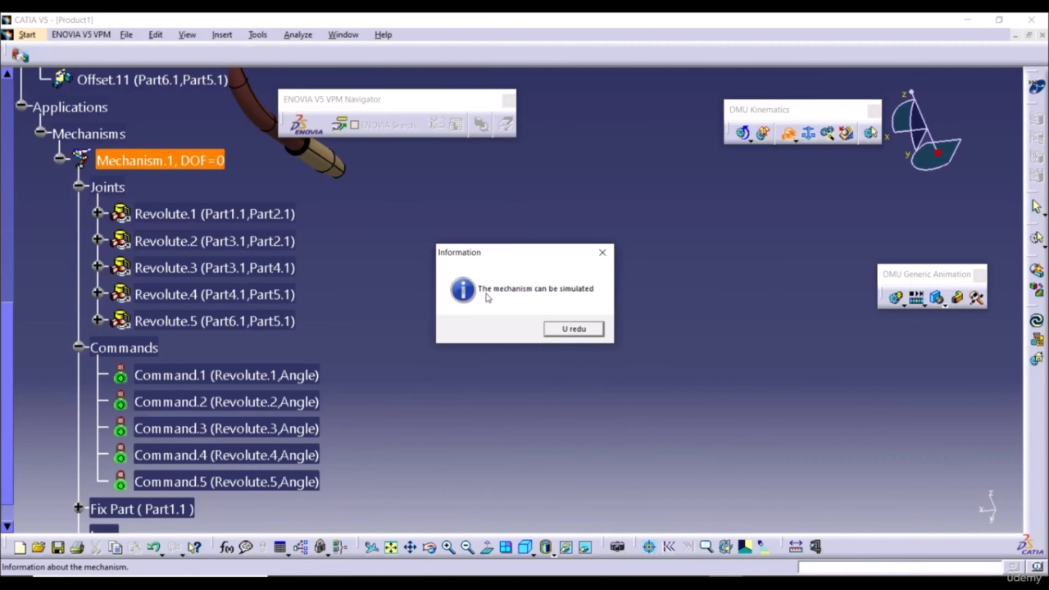
{"action": "left_click", "coordinate": [569, 328]}
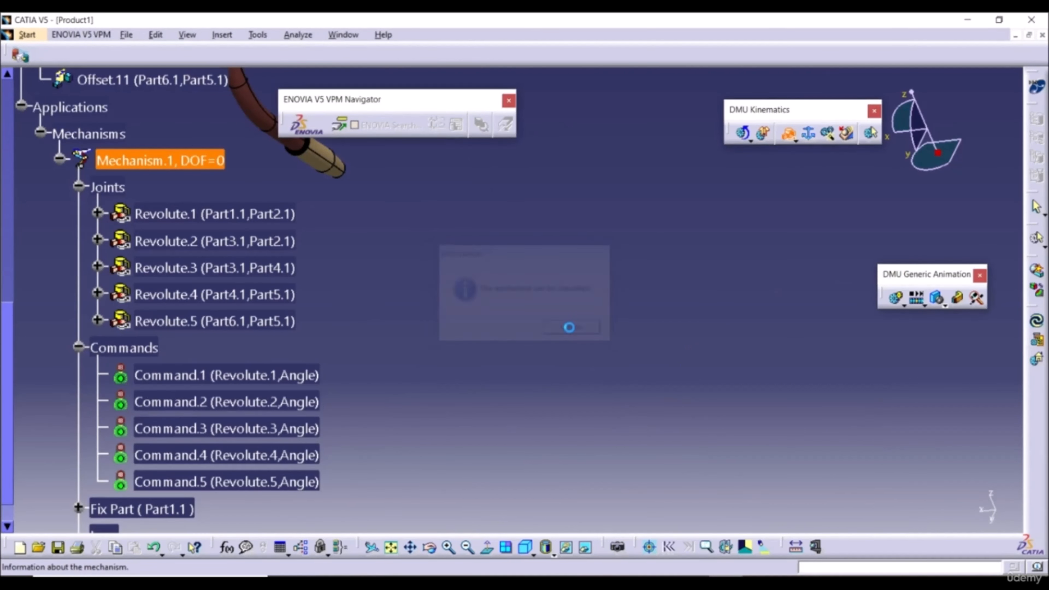
Start a Revolute joint in Mechanism.1, using Part6's lower flange axis as Line 1 and the axis of Part7's top cylinder as Line 2.
{"action": "middle_click_drag", "start_coordinate": [490, 275], "coordinate": [723, 359]}
{"action": "middle_click_drag", "start_coordinate": [421, 291], "coordinate": [419, 196]}
{"action": "scroll", "coordinate": [199, 199], "scroll_direction": "down", "scroll_amount": 2}
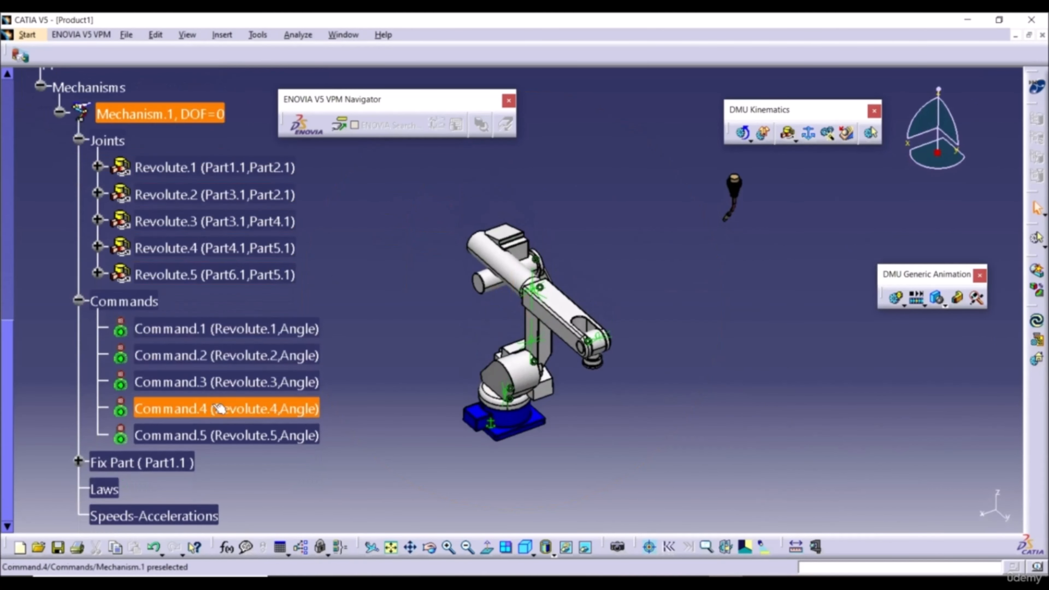
{"action": "middle_click_drag", "start_coordinate": [588, 361], "coordinate": [584, 325]}
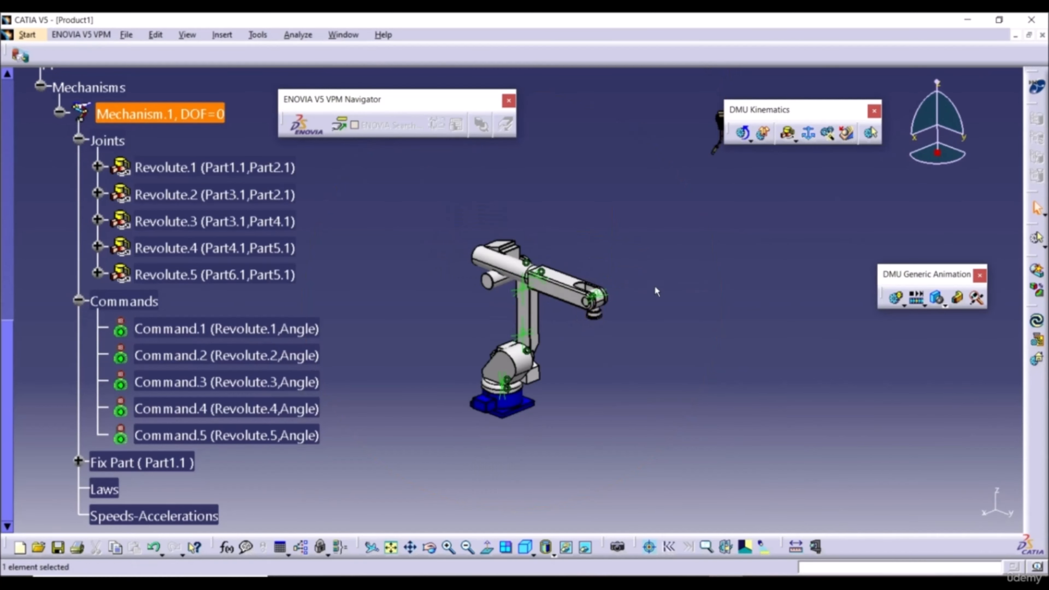
{"action": "left_click", "coordinate": [788, 133]}
{"action": "middle_click_drag", "start_coordinate": [609, 372], "coordinate": [464, 247]}
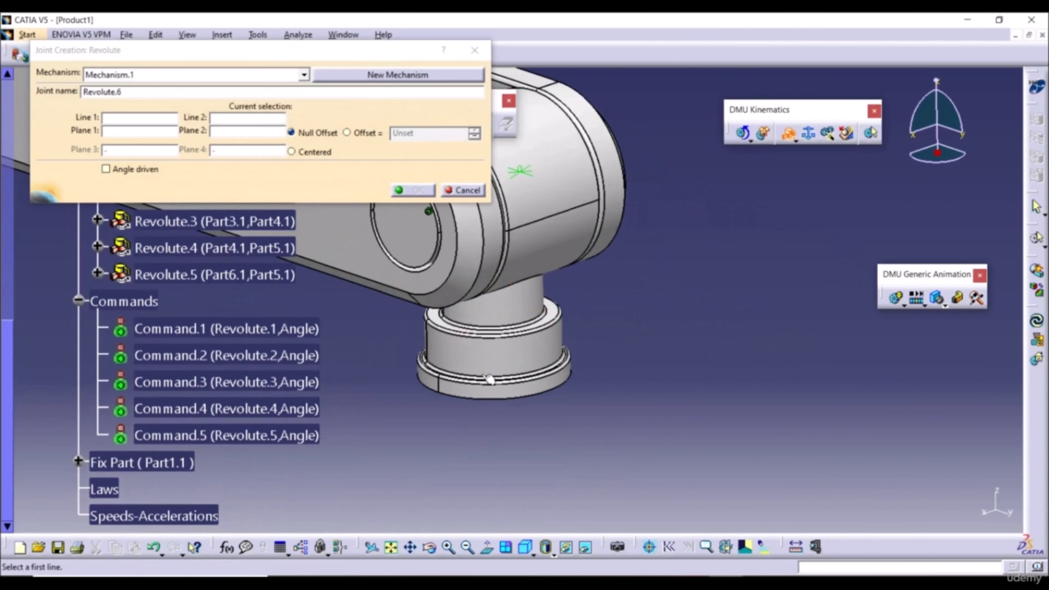
{"action": "left_click", "coordinate": [496, 396]}
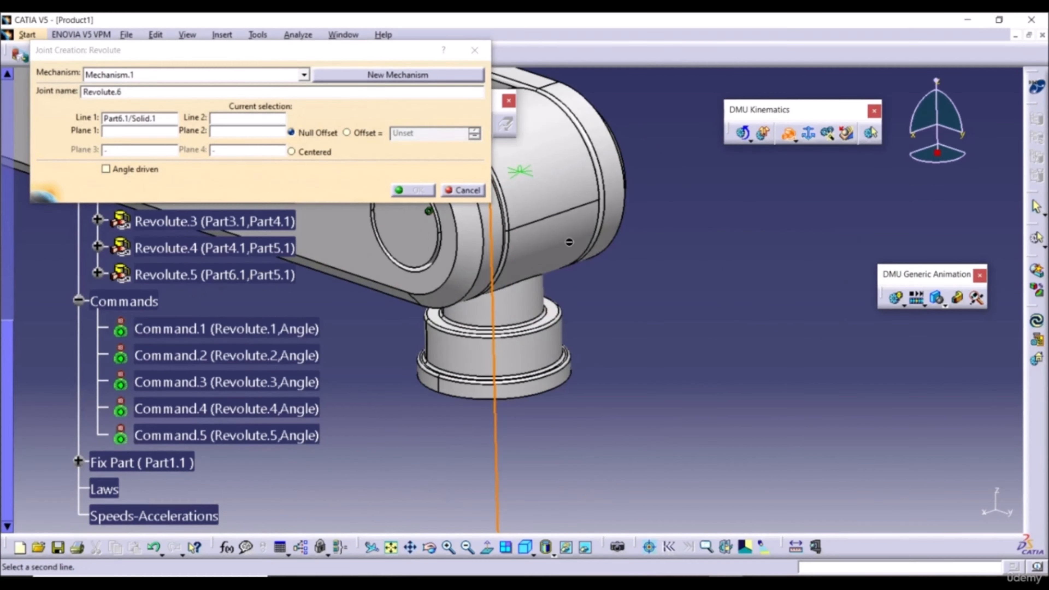
{"action": "middle_click_drag", "start_coordinate": [569, 242], "coordinate": [593, 345]}
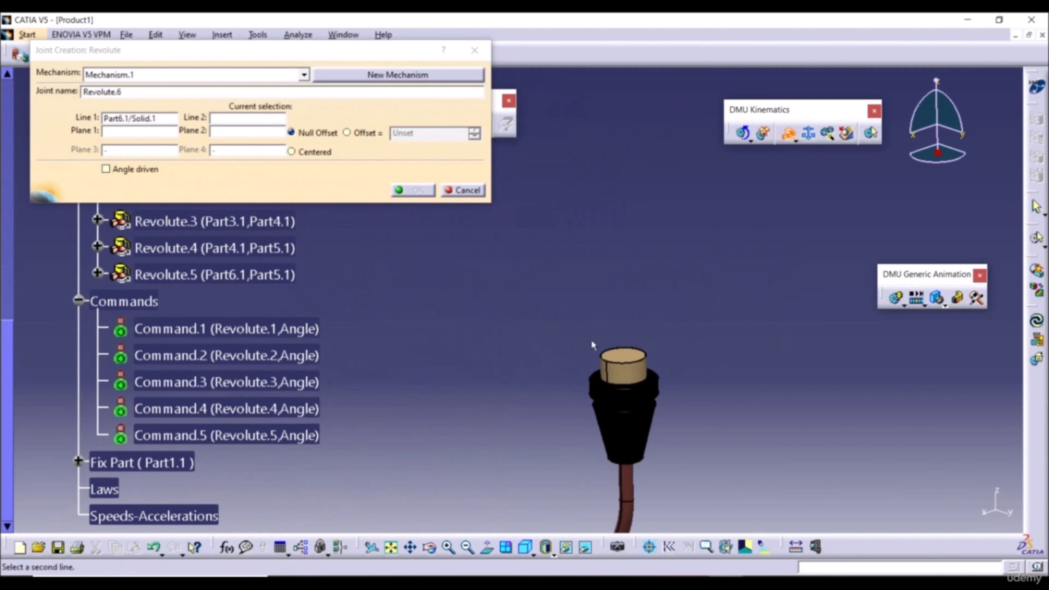
{"action": "left_click", "coordinate": [623, 376]}
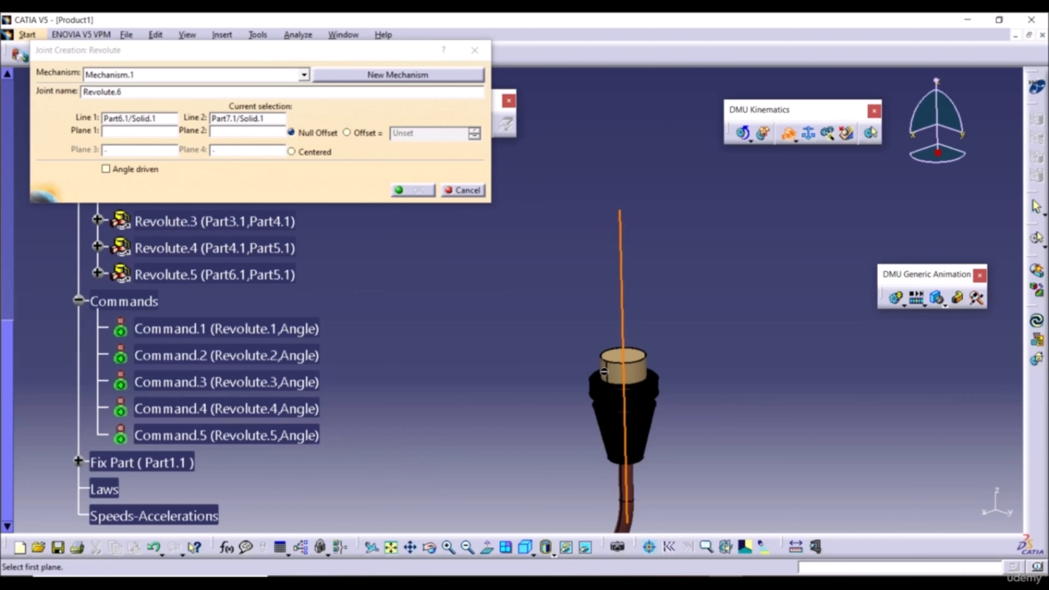
Complete the Part6–Part7 joint with Part7's black shoulder face and Part6's lower flange face as planes, using null offset and angle driven.
{"action": "middle_click_drag", "start_coordinate": [596, 388], "coordinate": [625, 126]}
{"action": "middle_click_drag", "start_coordinate": [799, 236], "coordinate": [564, 408]}
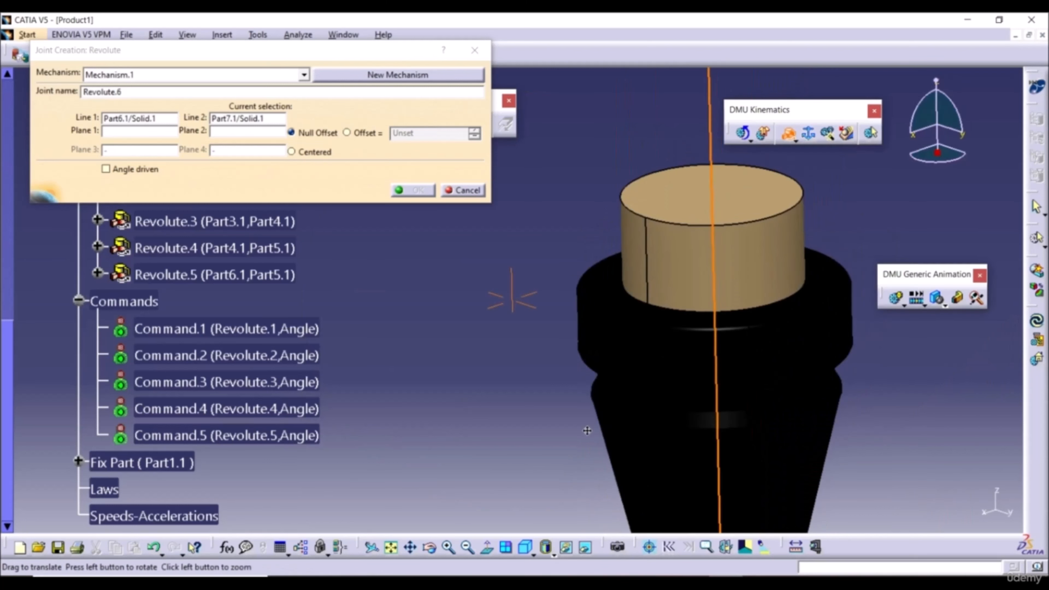
{"action": "left_click", "coordinate": [616, 288]}
{"action": "middle_click_drag", "start_coordinate": [514, 357], "coordinate": [667, 573]}
{"action": "middle_click_drag", "start_coordinate": [456, 341], "coordinate": [686, 359]}
{"action": "middle_click_drag", "start_coordinate": [529, 386], "coordinate": [657, 212]}
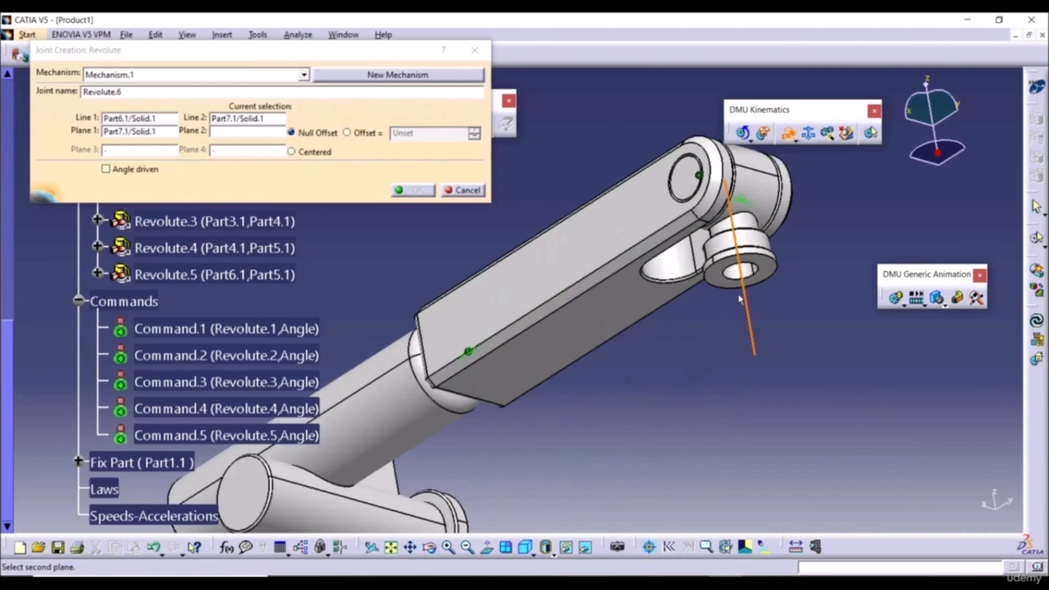
{"action": "left_click", "coordinate": [721, 280]}
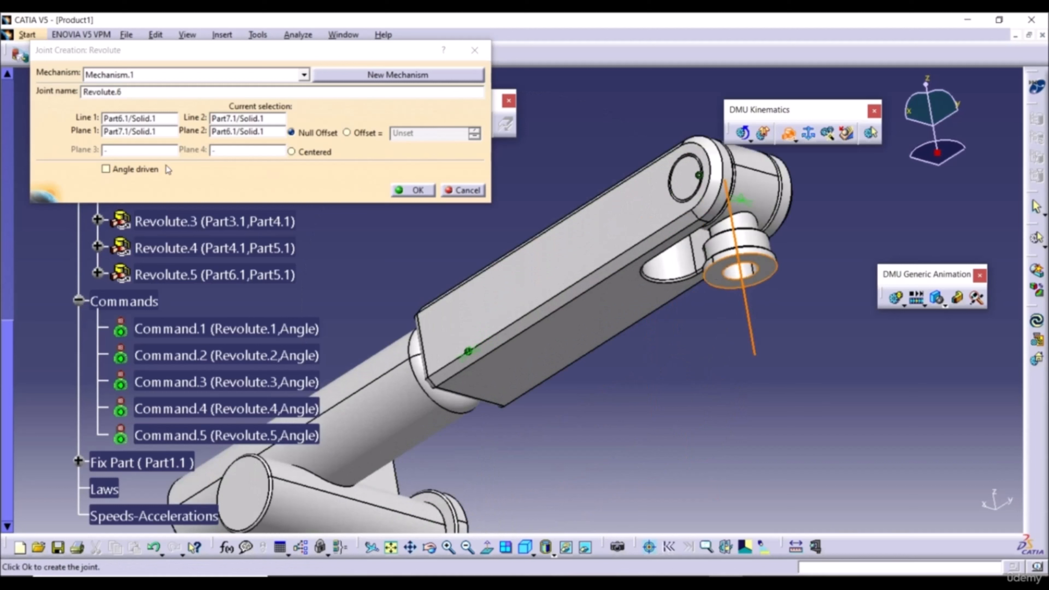
{"action": "left_click", "coordinate": [413, 190]}
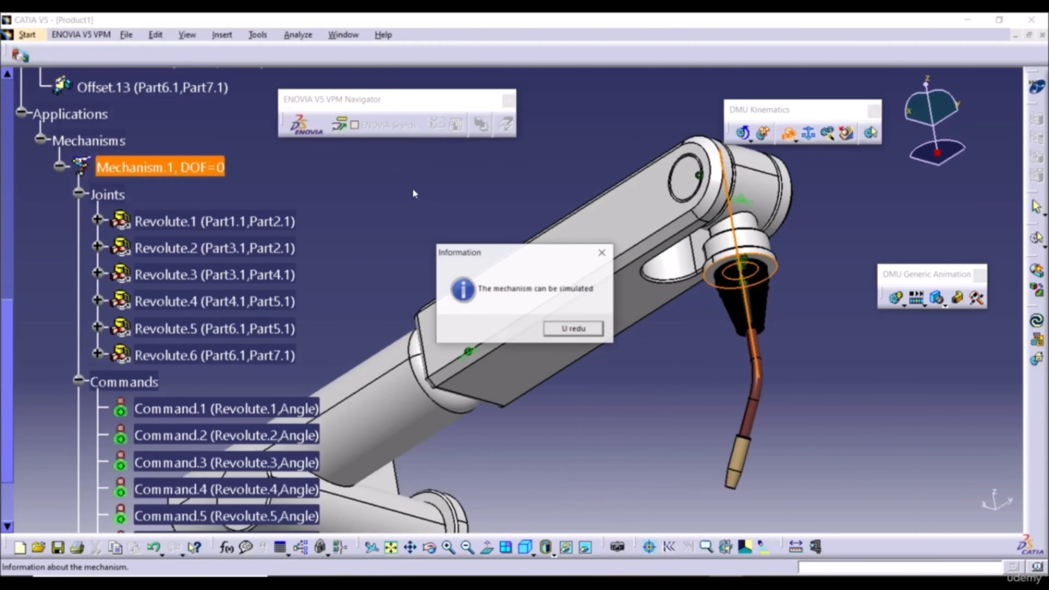
{"action": "left_click", "coordinate": [582, 329]}
Examine the assembled robot and review its constraints and Mechanism.1's joints in the specification tree.
{"action": "middle_click_drag", "start_coordinate": [661, 358], "coordinate": [659, 454]}
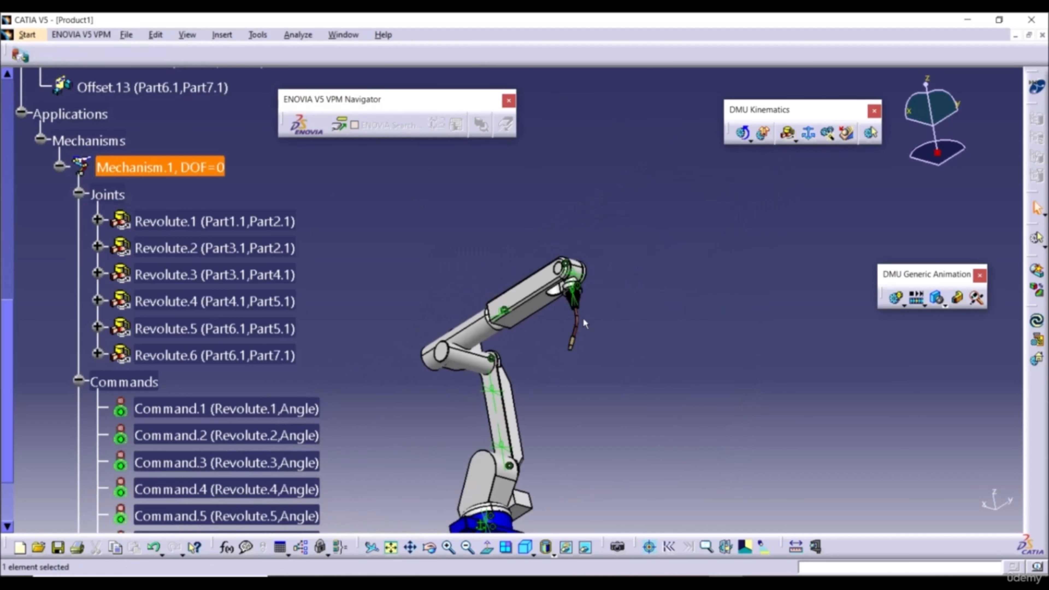
{"action": "middle_click_drag", "start_coordinate": [585, 323], "coordinate": [557, 371]}
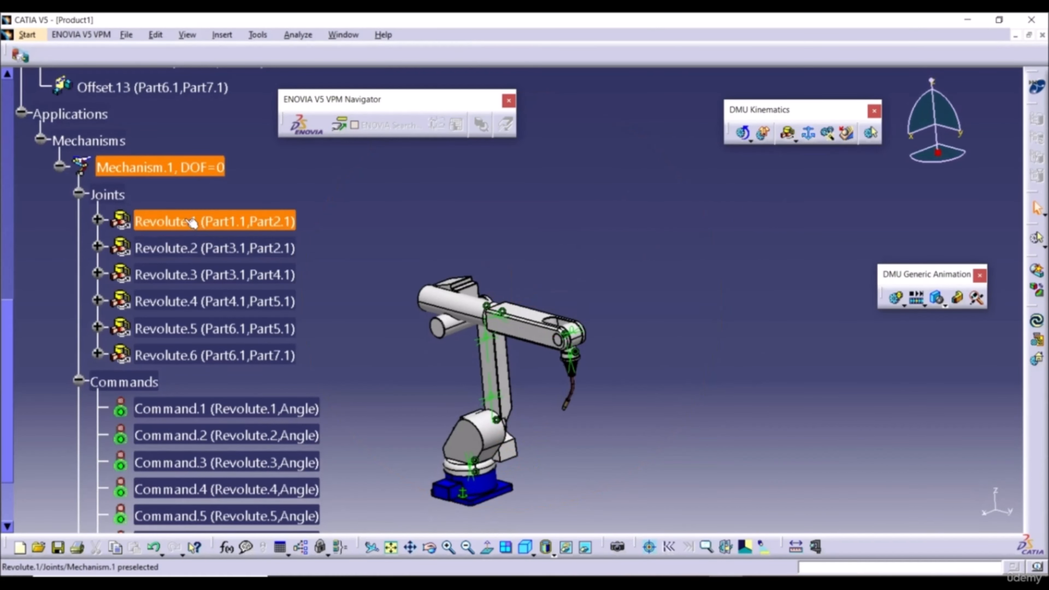
{"action": "scroll", "coordinate": [184, 243], "scroll_direction": "up", "scroll_amount": 6}
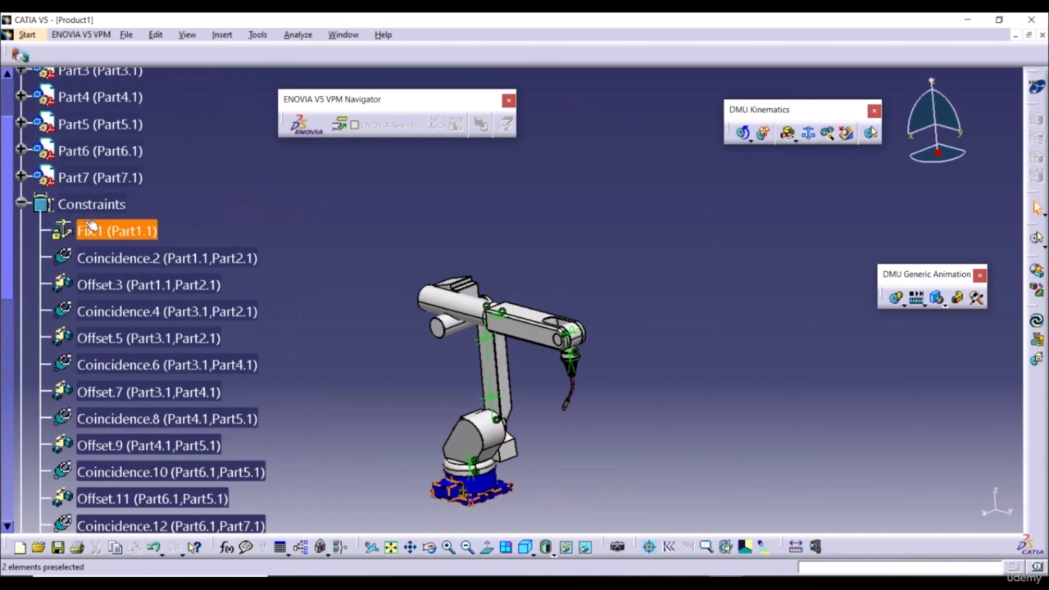
{"action": "scroll", "coordinate": [198, 231], "scroll_direction": "down", "scroll_amount": 5}
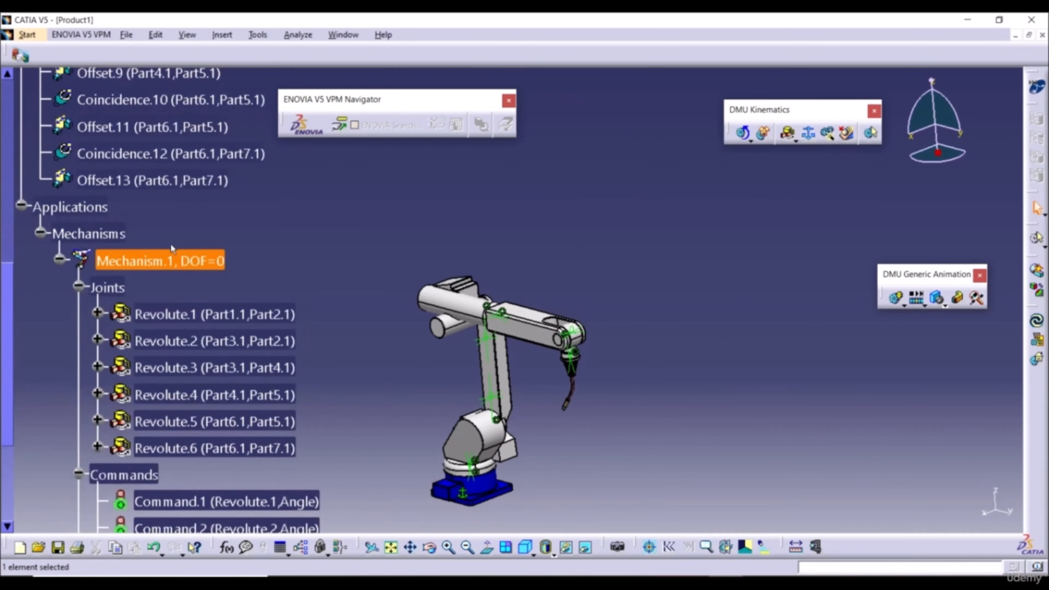
Simulate Mechanism.1 with commands, setting Command.6 to 79.2, Command.5 to 14.4, Command.4 to 7.2 and Command.3 to 21.6.
{"action": "scroll", "coordinate": [171, 237], "scroll_direction": "down", "scroll_amount": 3}
{"action": "scroll", "coordinate": [132, 241], "scroll_direction": "up", "scroll_amount": 1}
{"action": "scroll", "coordinate": [250, 258], "scroll_direction": "down", "scroll_amount": 3}
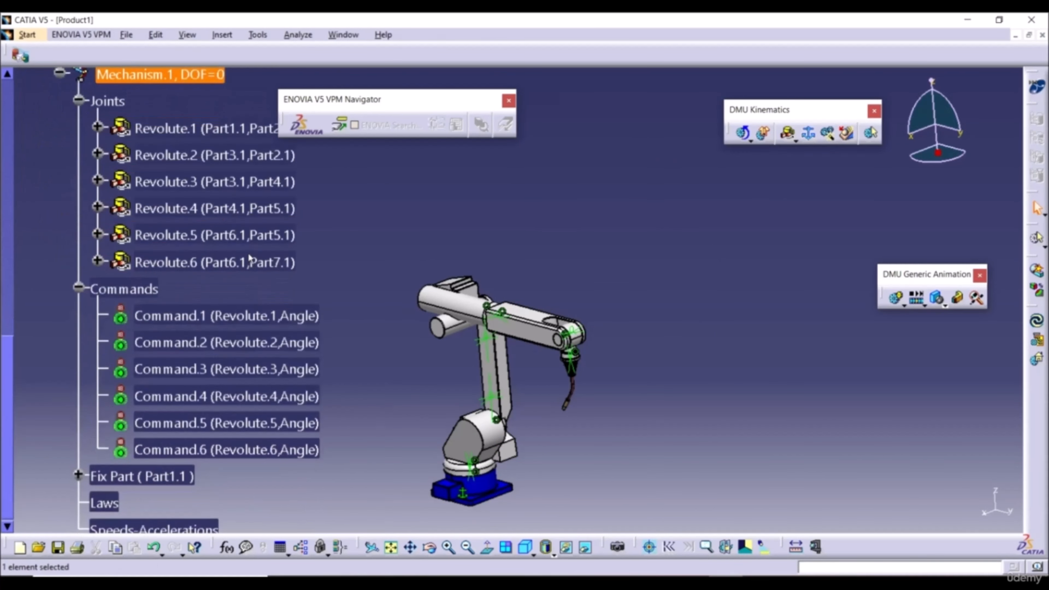
{"action": "scroll", "coordinate": [248, 322], "scroll_direction": "down", "scroll_amount": 2}
{"action": "scroll", "coordinate": [246, 342], "scroll_direction": "up", "scroll_amount": 3}
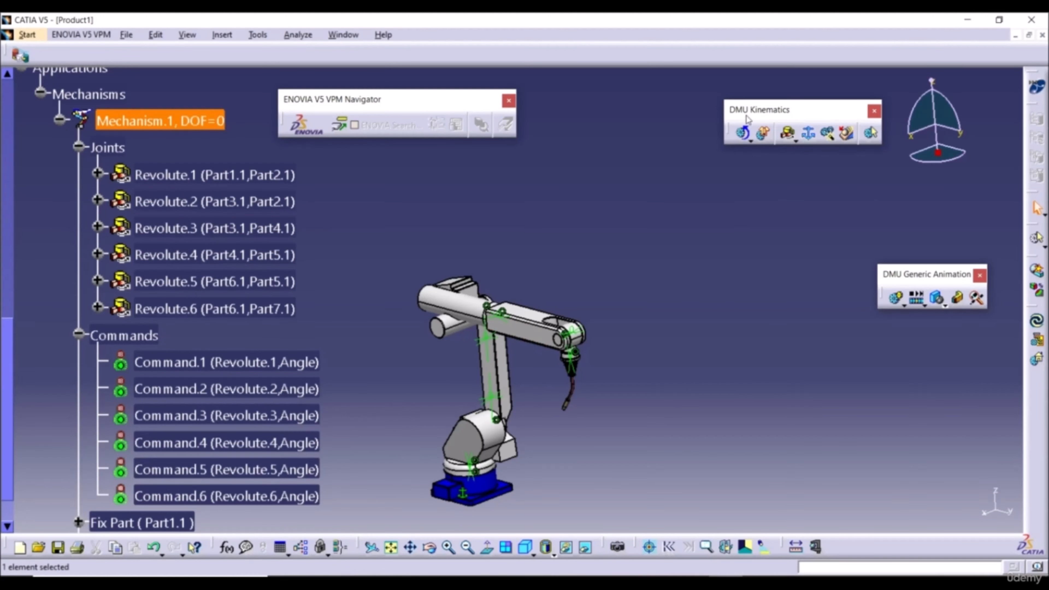
{"action": "left_click", "coordinate": [745, 135]}
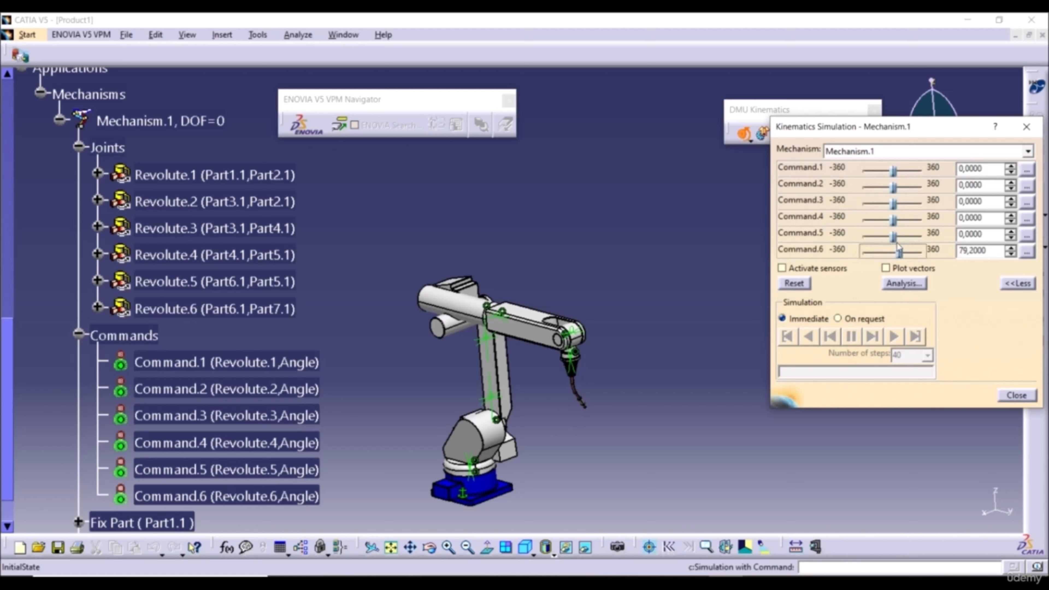
{"action": "left_click_drag", "start_coordinate": [893, 239], "coordinate": [895, 205]}
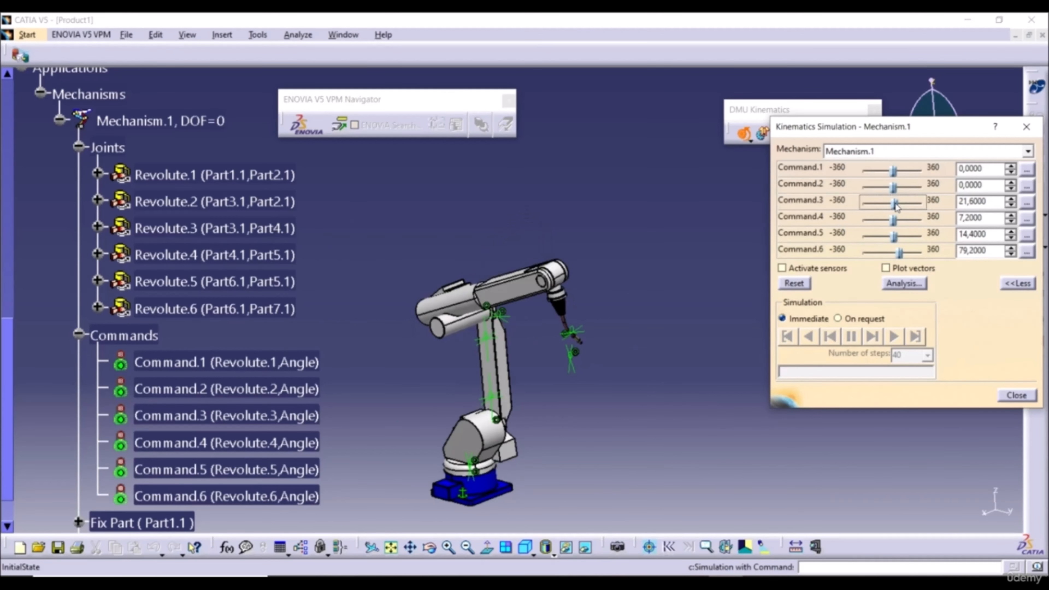
Step Command.3 up to 31.6 and back down to -13.4, and end the simulation with all commands reset.
{"action": "left_click", "coordinate": [1011, 200]}
{"action": "left_click", "coordinate": [1010, 200]}
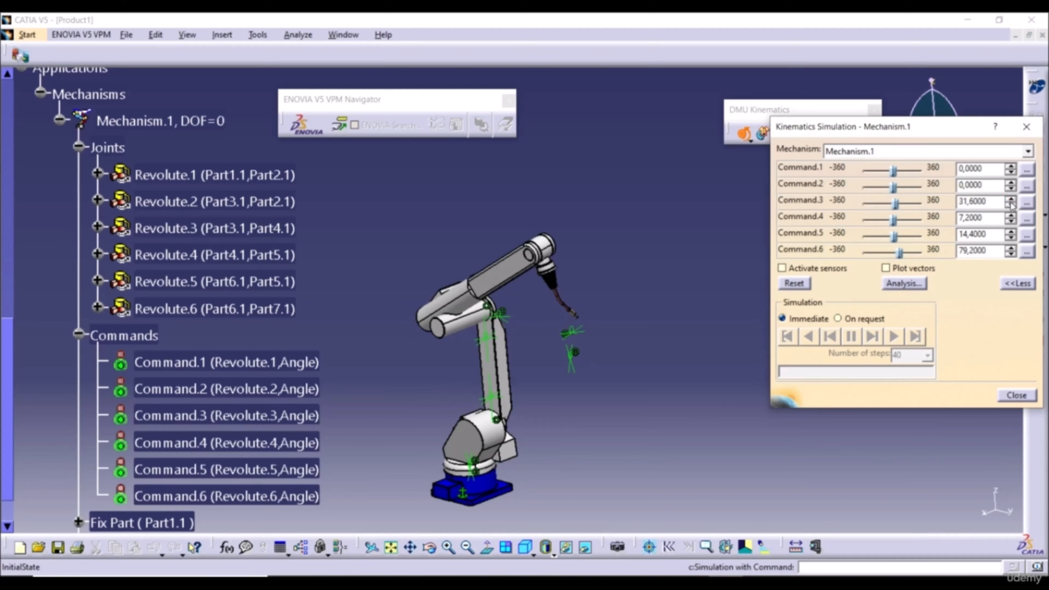
{"action": "left_click", "coordinate": [1011, 205]}
{"action": "left_click", "coordinate": [1011, 205]}
{"action": "left_click", "coordinate": [1011, 205]}
{"action": "left_click", "coordinate": [1011, 205]}
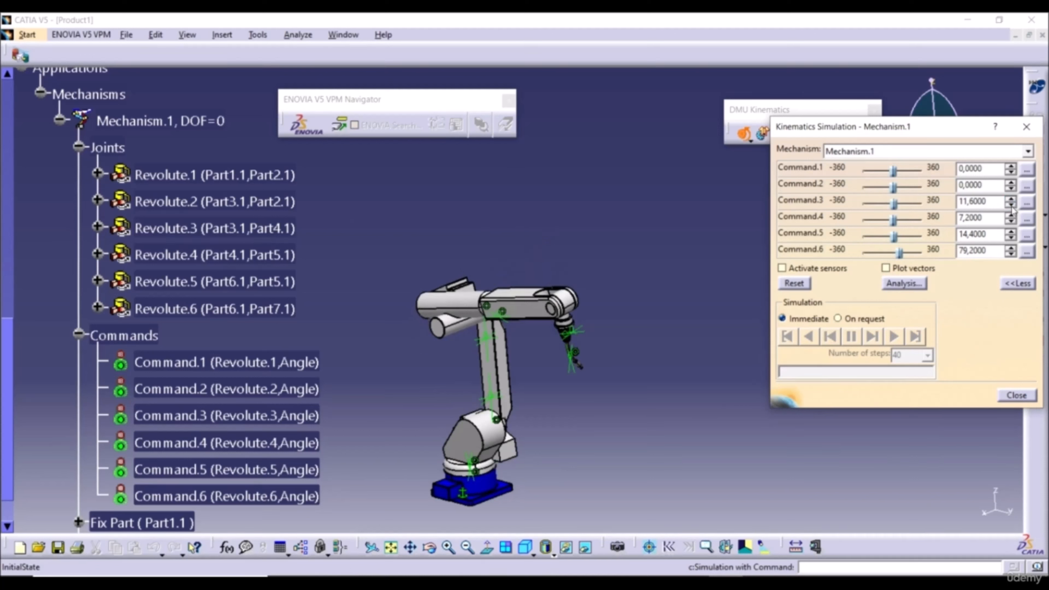
{"action": "left_click", "coordinate": [1011, 206]}
{"action": "left_click", "coordinate": [1011, 207]}
{"action": "left_click", "coordinate": [1011, 207]}
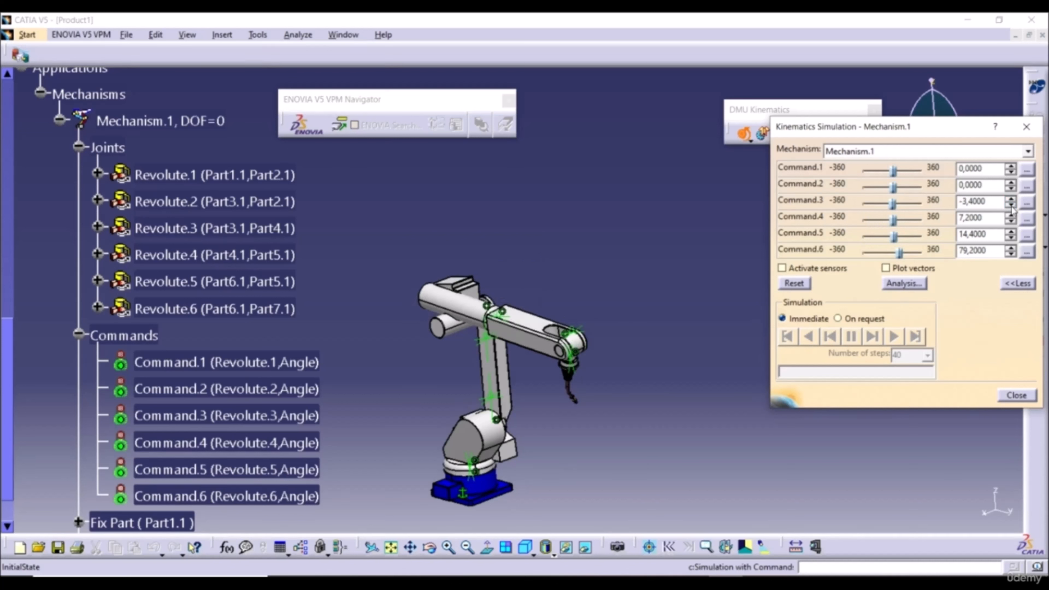
{"action": "left_click", "coordinate": [1011, 207]}
{"action": "left_click", "coordinate": [1011, 206]}
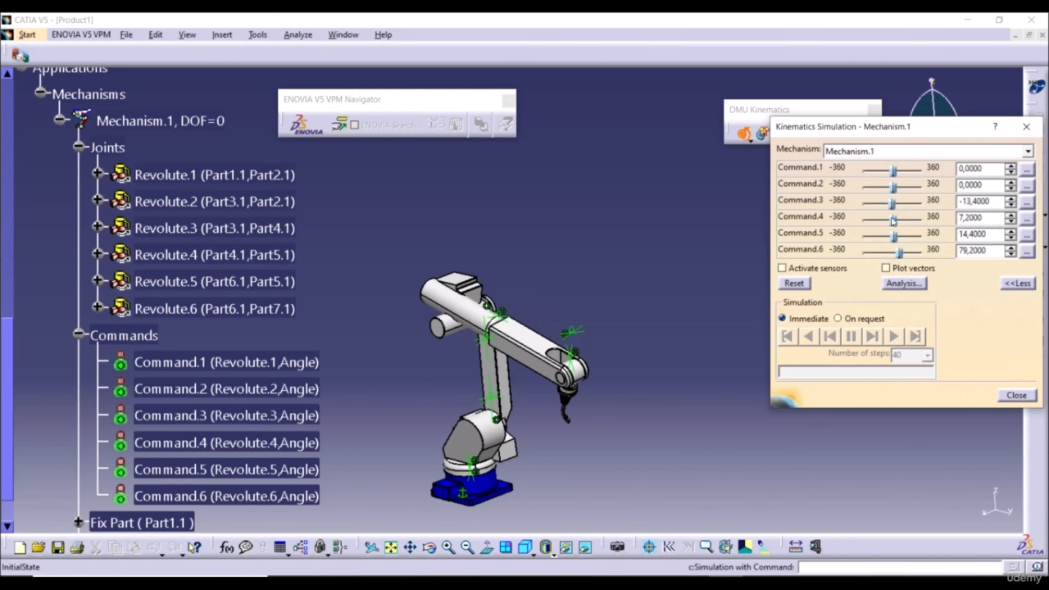
{"action": "left_click", "coordinate": [804, 287]}
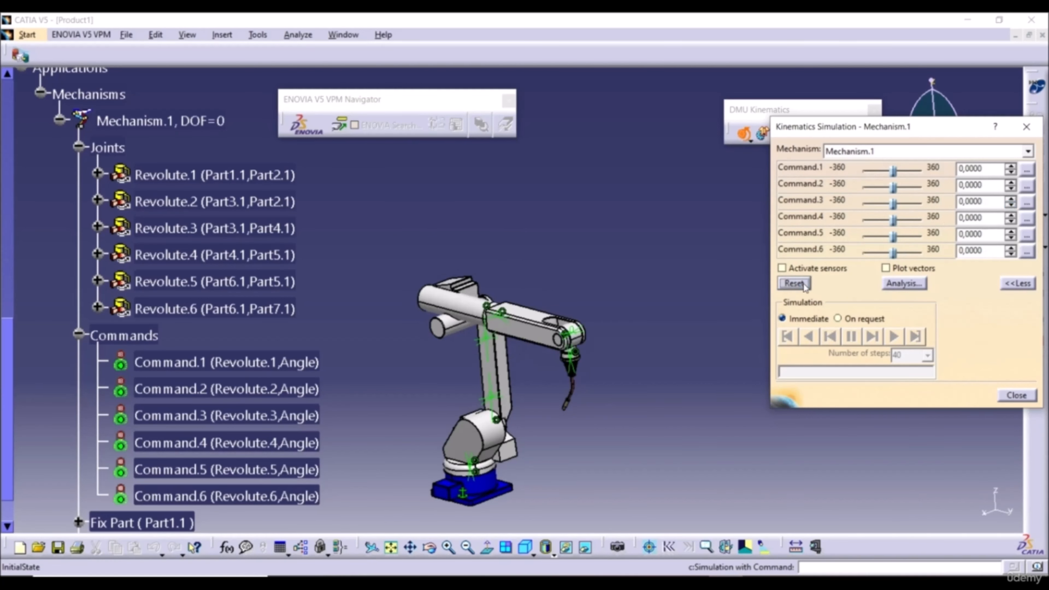
{"action": "left_click", "coordinate": [1016, 395]}
Save the assembly as CATProduct file Product1 in the Kinematics and animation folder, including the other dependent documents.
{"action": "middle_click_drag", "start_coordinate": [807, 388], "coordinate": [691, 276]}
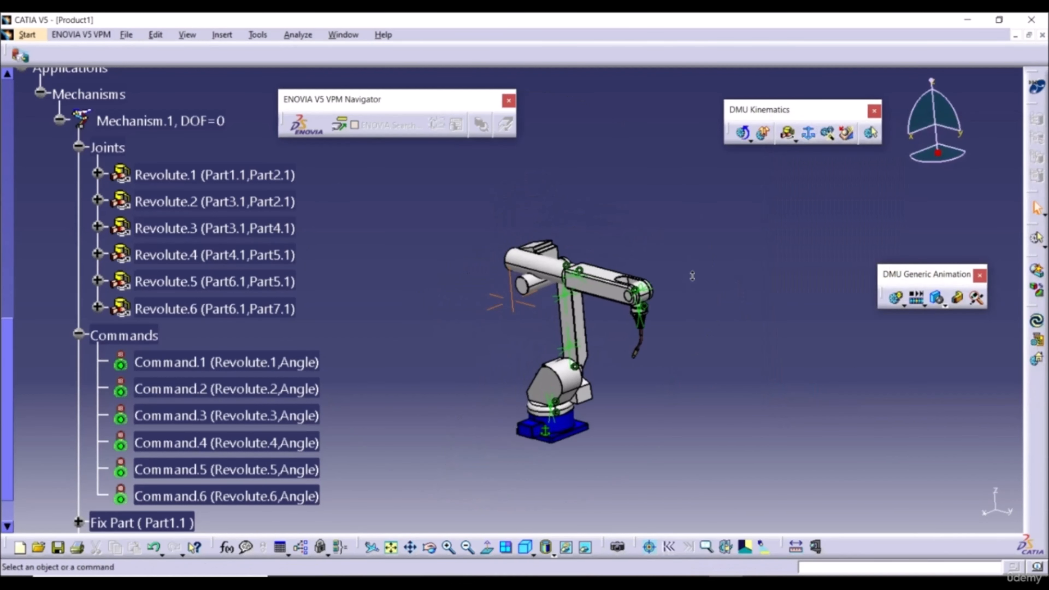
{"action": "left_click", "coordinate": [126, 36]}
{"action": "left_click", "coordinate": [184, 145]}
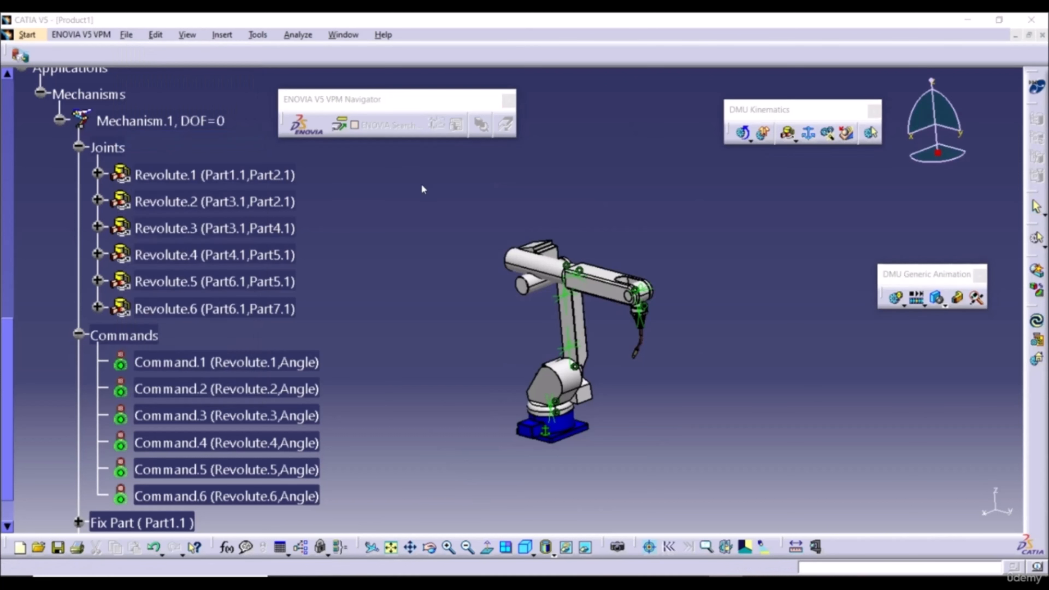
{"action": "left_click", "coordinate": [369, 246]}
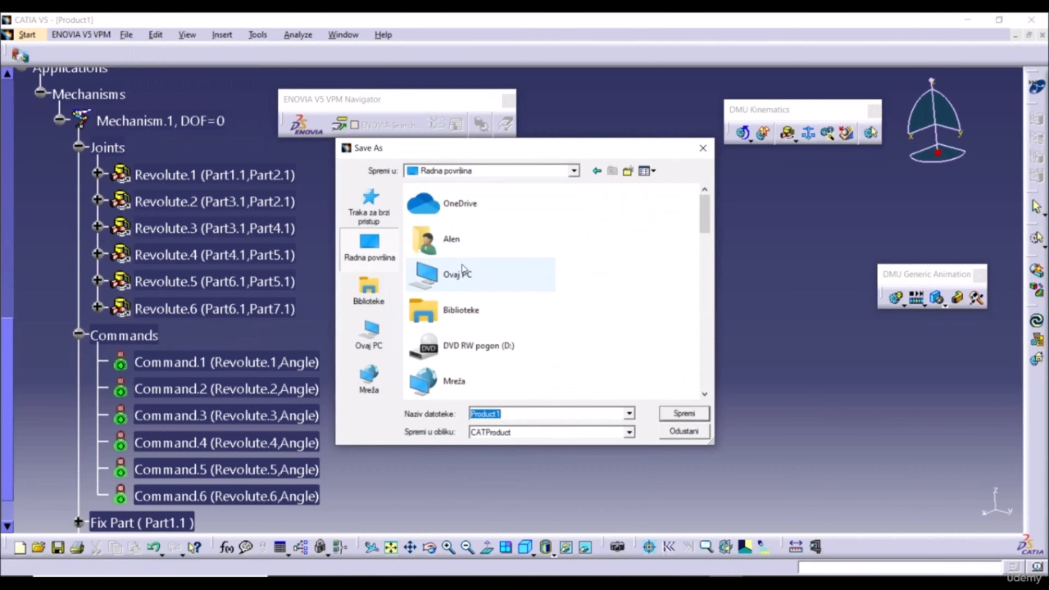
{"action": "scroll", "coordinate": [479, 296], "scroll_direction": "down", "scroll_amount": 5}
{"action": "double_click", "coordinate": [509, 331]}
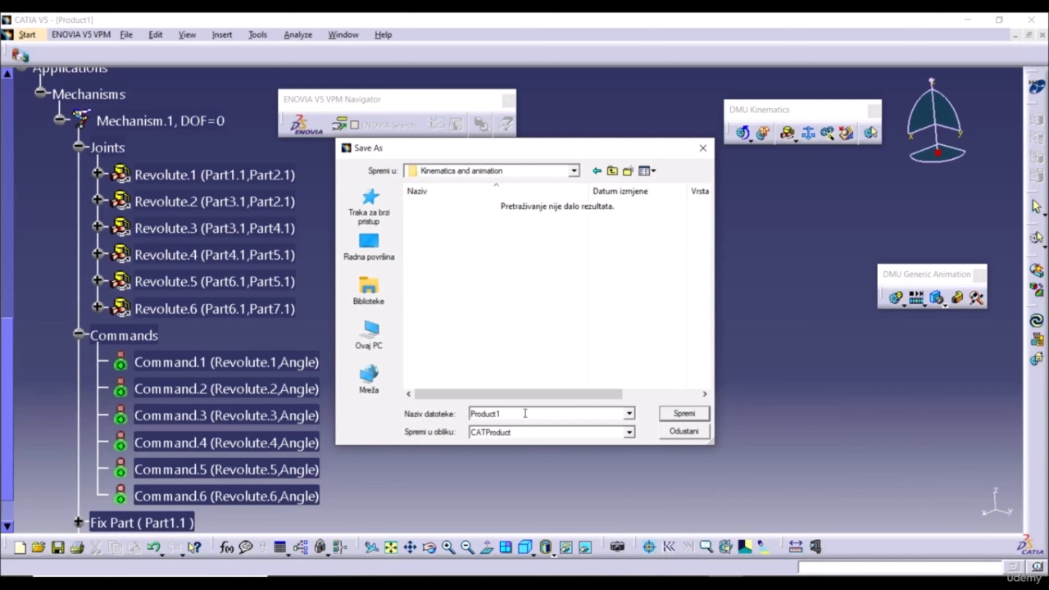
{"action": "left_click", "coordinate": [685, 414]}
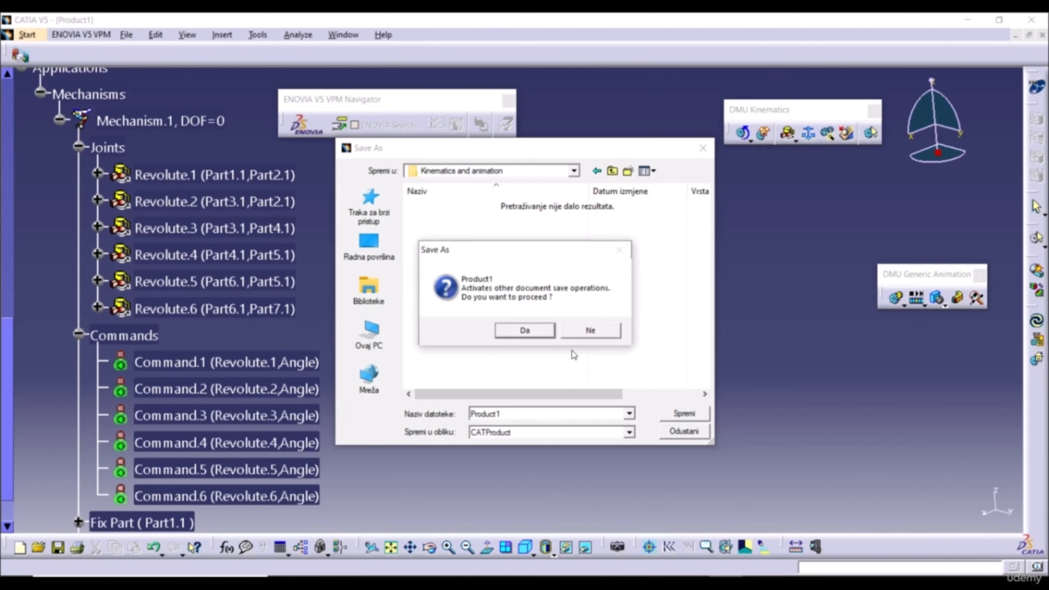
{"action": "left_click", "coordinate": [521, 330]}
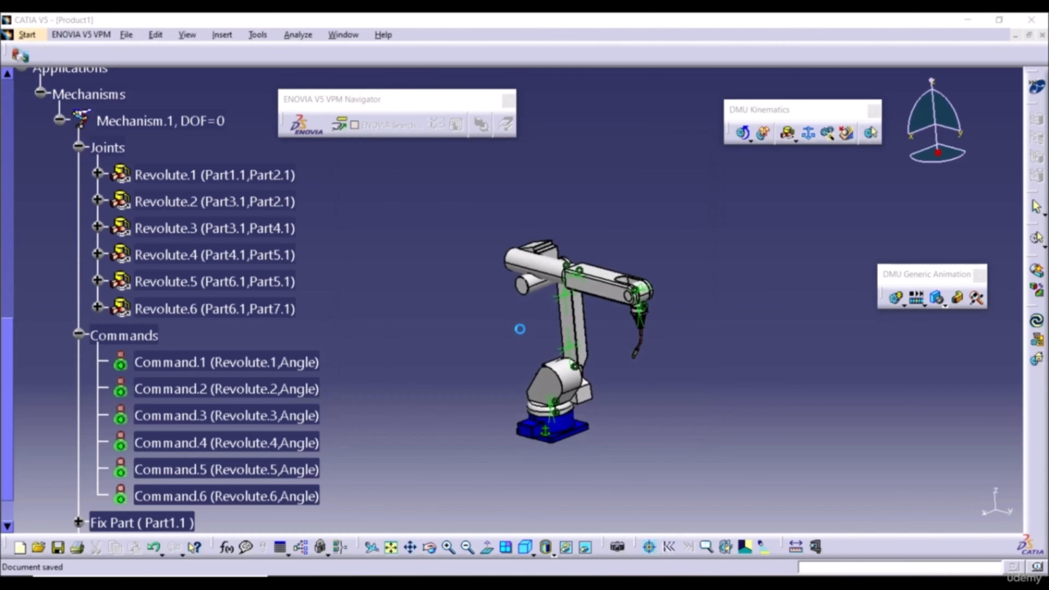
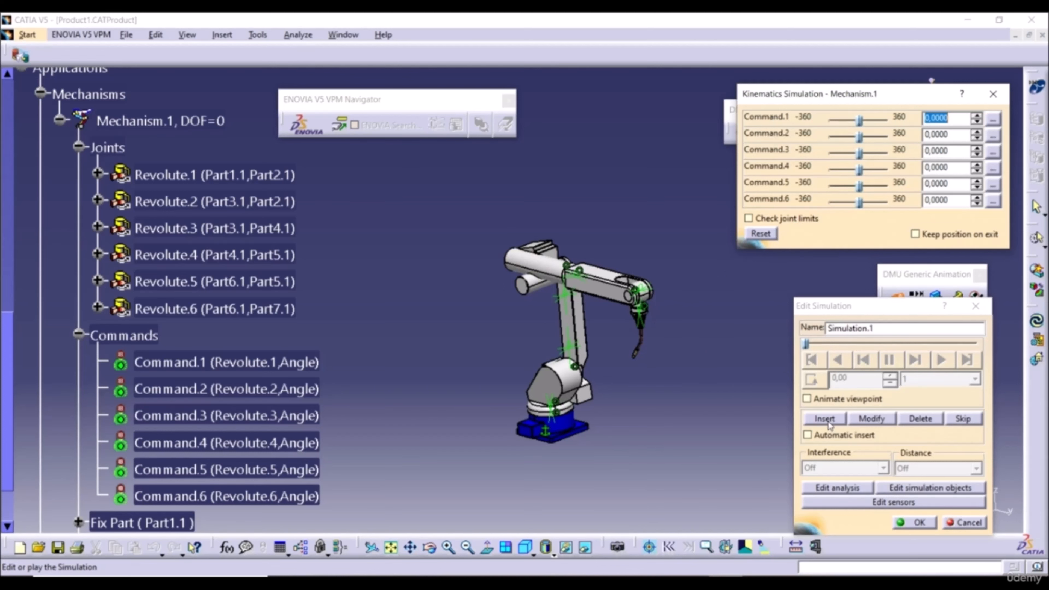
Insert the initial position in Simulation.1, plus a shot with Command.1 at 72, Command.2 at 14.4, Command.3 at -36 and Command.4 at 93.6.
{"action": "left_click", "coordinate": [827, 420]}
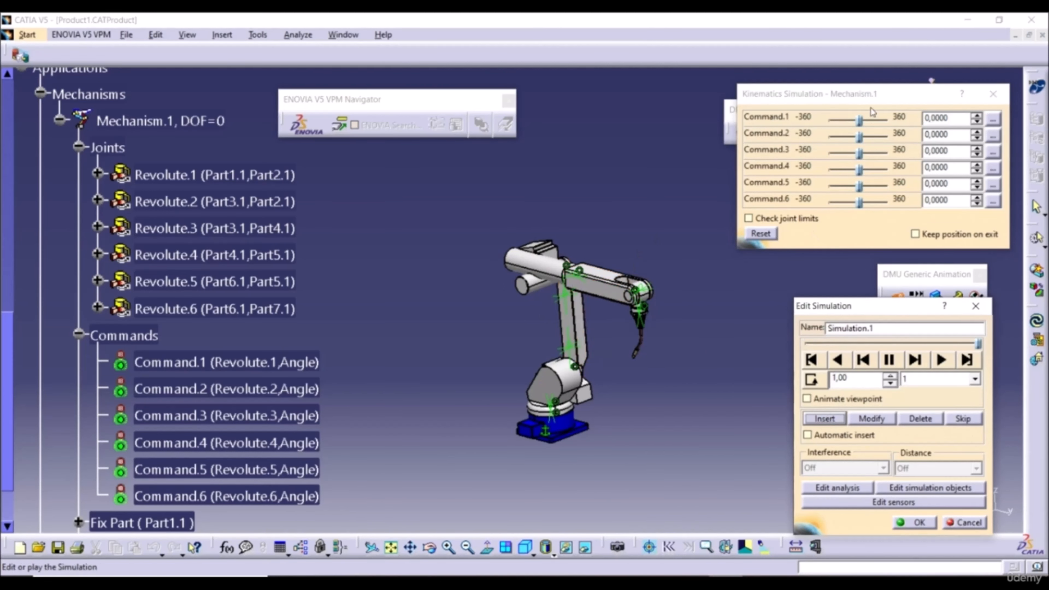
{"action": "left_click_drag", "start_coordinate": [860, 121], "coordinate": [867, 170]}
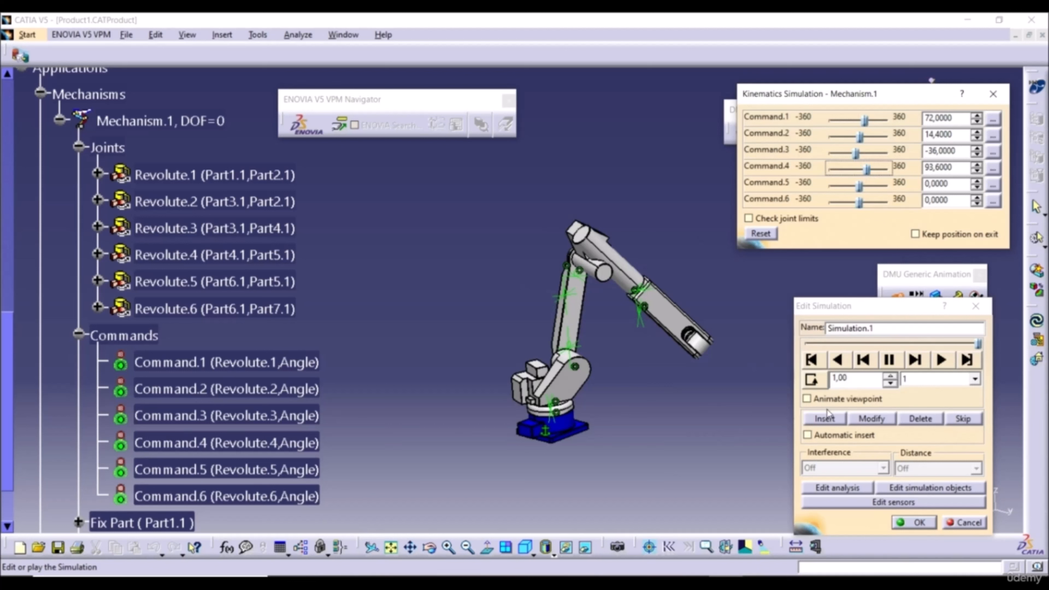
{"action": "left_click", "coordinate": [827, 420]}
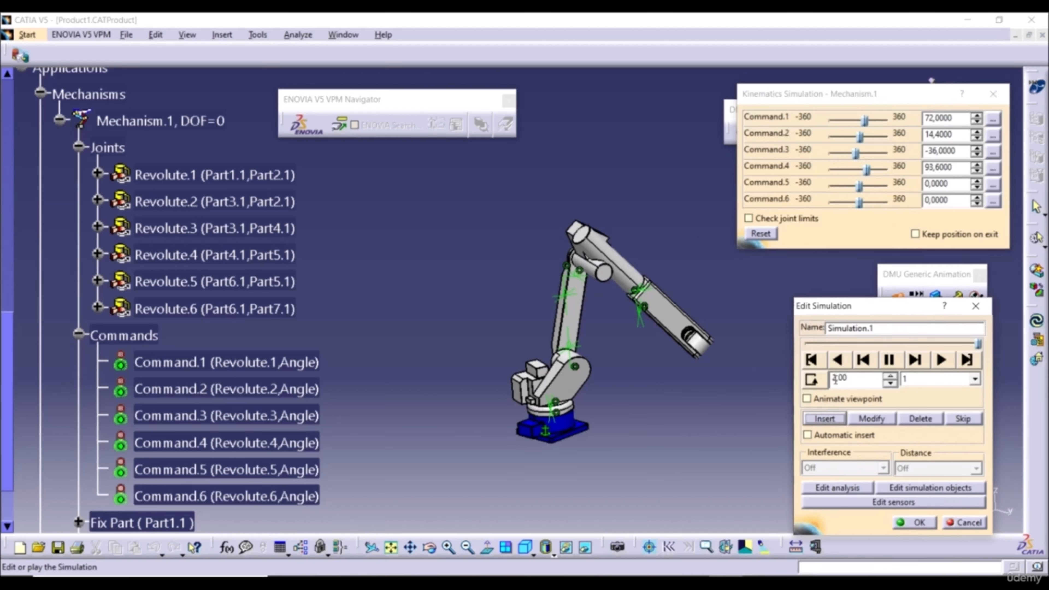
Insert a shot with Command.1 at -57.6, Command.4 at -7.2, Command.5 at -72 and Command.6 at 194.4, plus a final reset-position shot.
{"action": "left_click_drag", "start_coordinate": [864, 122], "coordinate": [854, 123]}
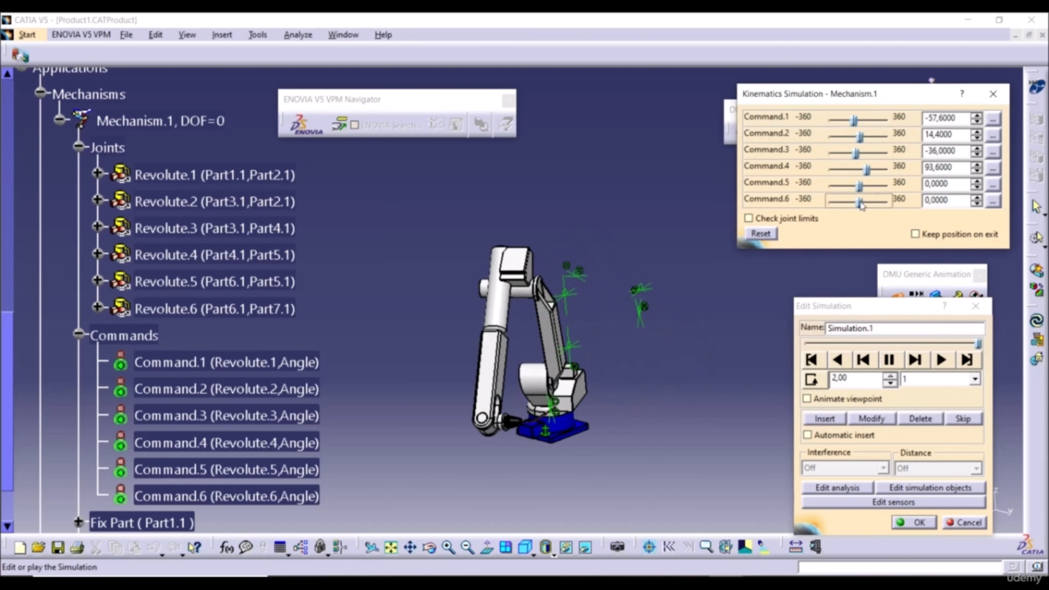
{"action": "left_click_drag", "start_coordinate": [860, 201], "coordinate": [860, 171]}
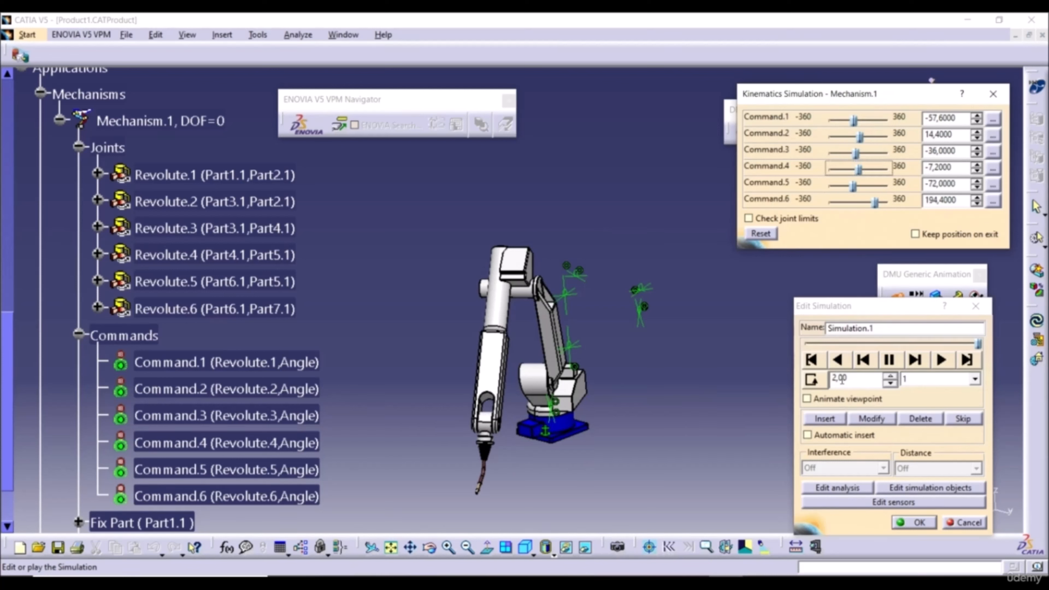
{"action": "left_click", "coordinate": [824, 418]}
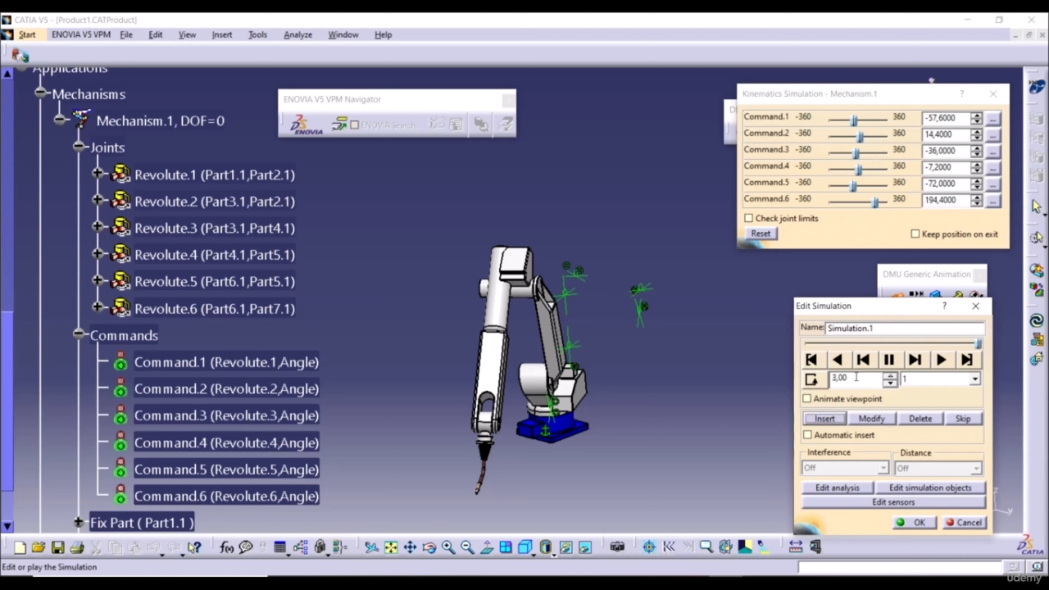
{"action": "left_click", "coordinate": [761, 233]}
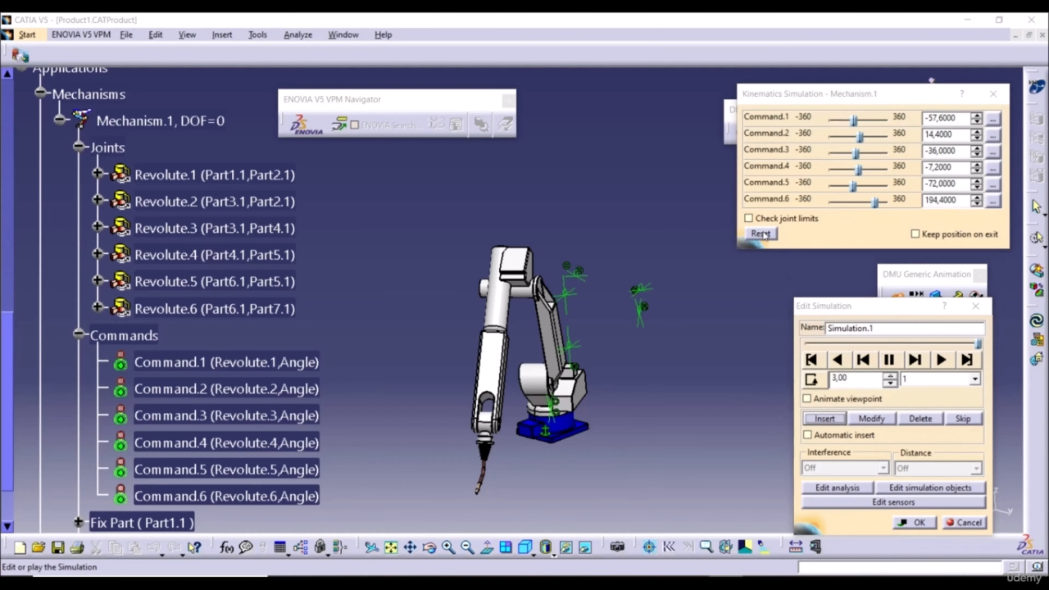
{"action": "left_click", "coordinate": [826, 419]}
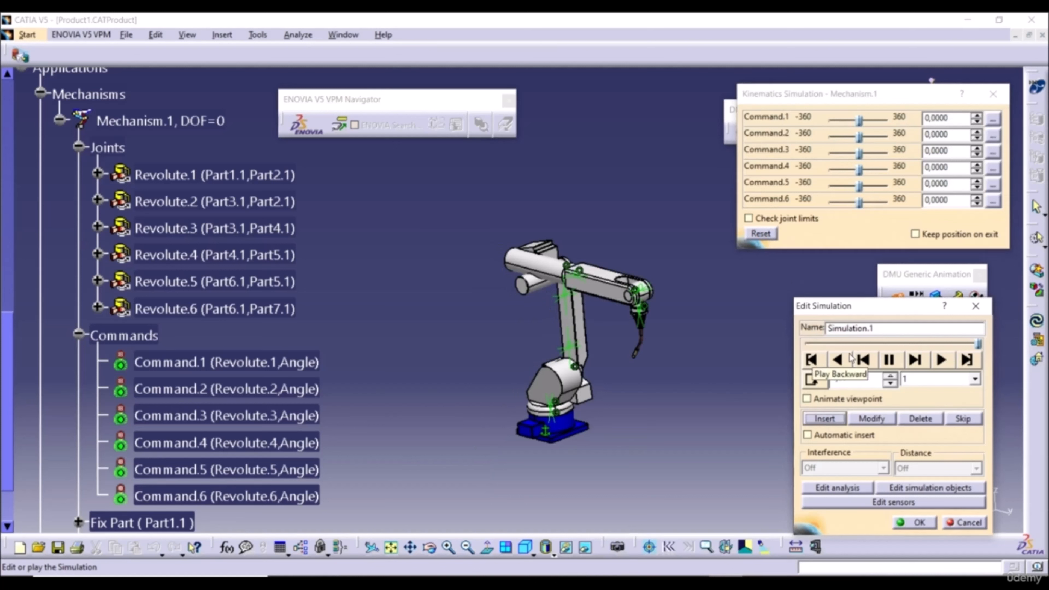
Play Simulation.1 forward from the start with an interpolation step of 0.1.
{"action": "left_click", "coordinate": [918, 380]}
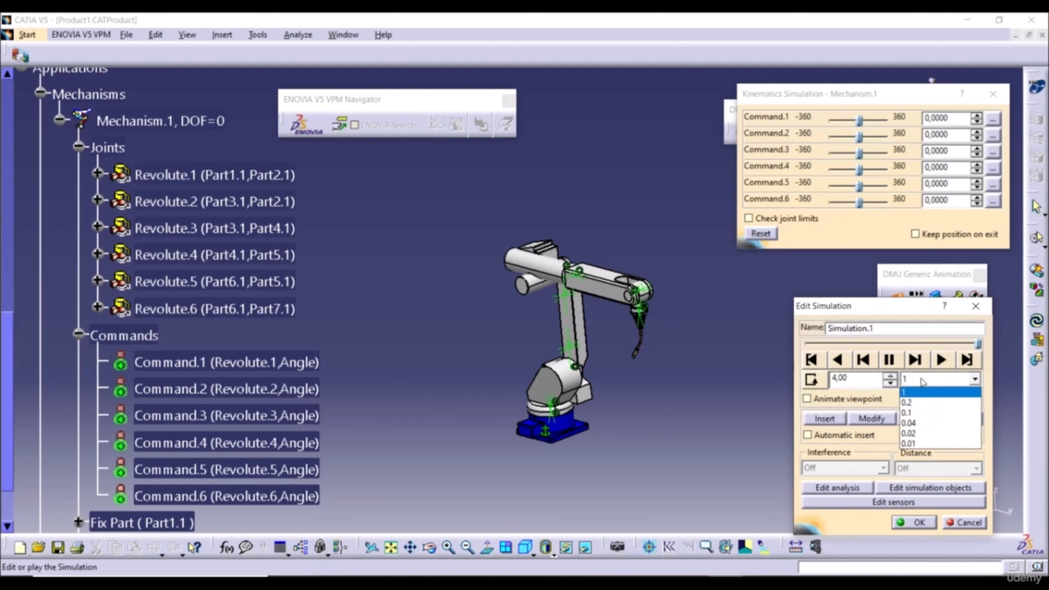
{"action": "left_click", "coordinate": [918, 414]}
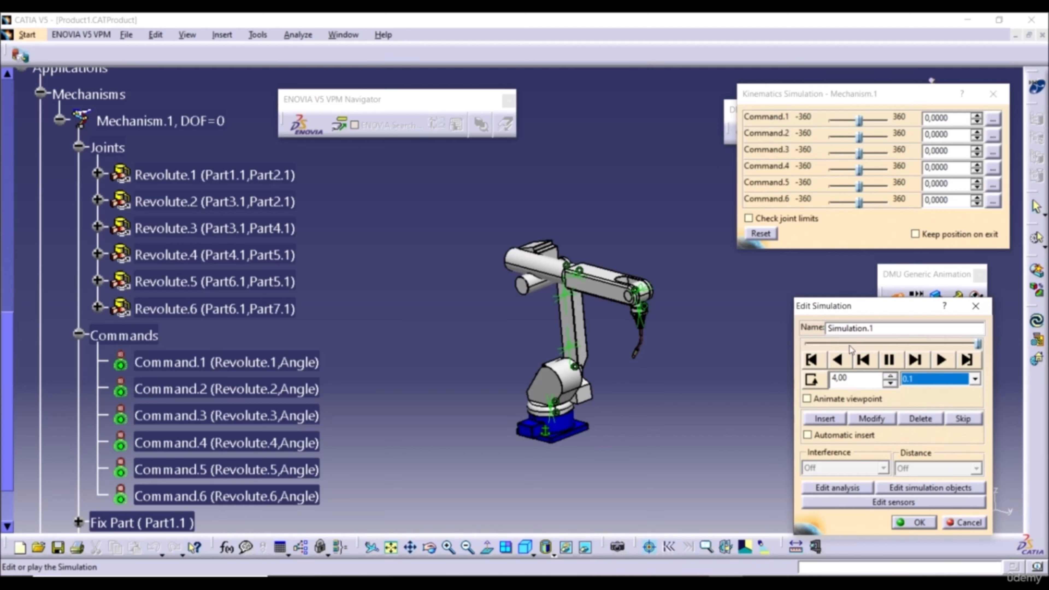
{"action": "left_click", "coordinate": [820, 361]}
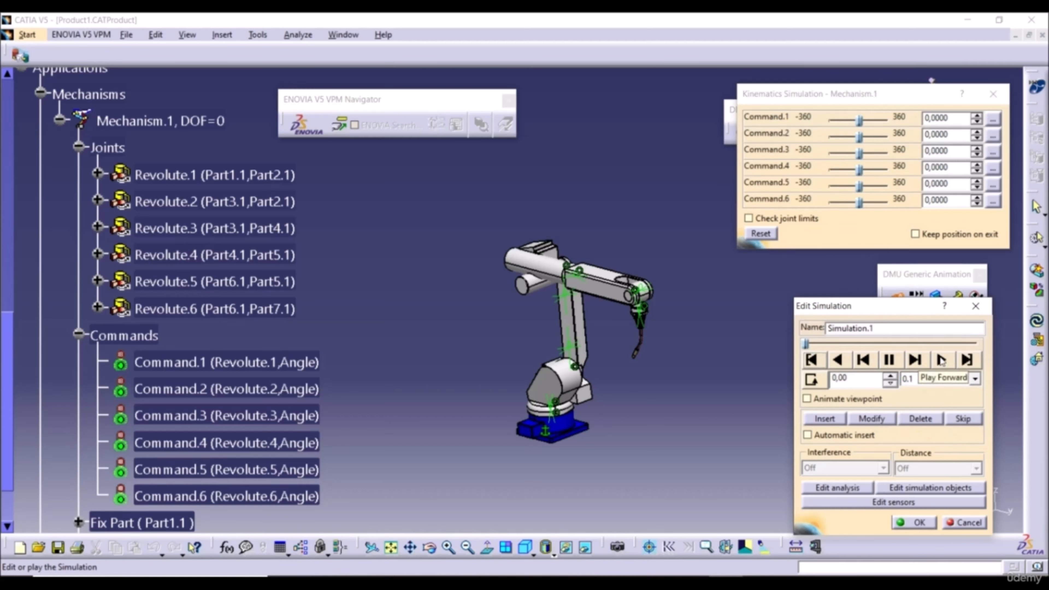
{"action": "left_click", "coordinate": [942, 360]}
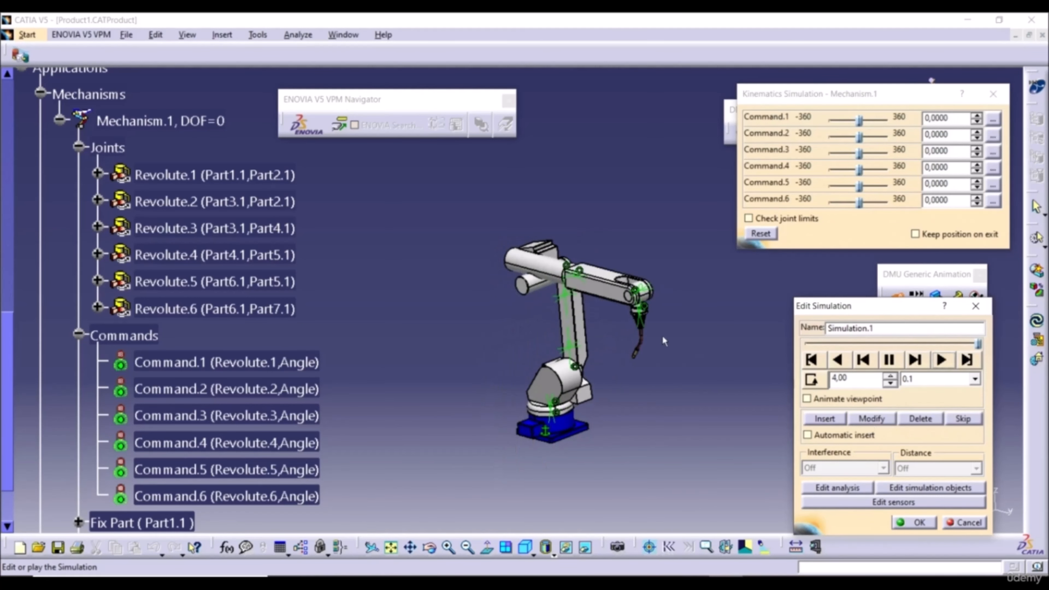
Reduce Simulation.1's interpolation step to 0.04 and replay it forward from the start.
{"action": "left_click", "coordinate": [953, 381]}
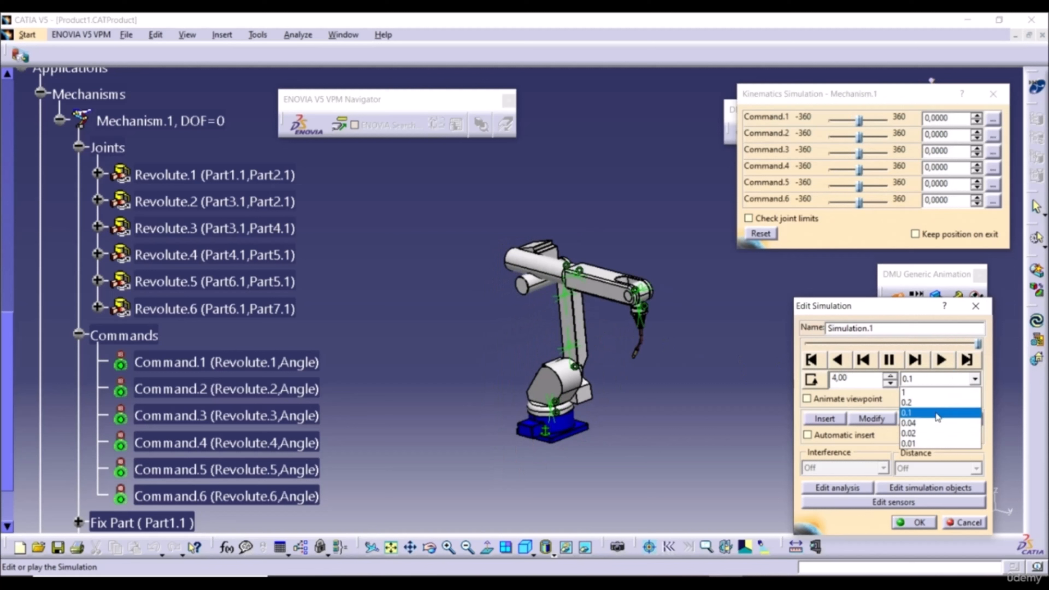
{"action": "left_click", "coordinate": [924, 423]}
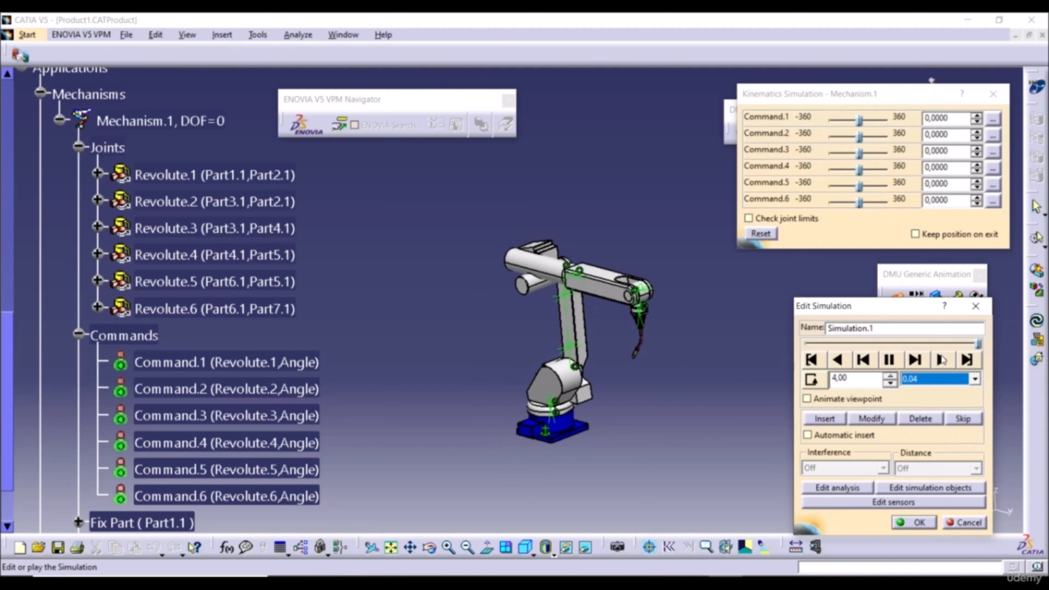
{"action": "left_click", "coordinate": [811, 359]}
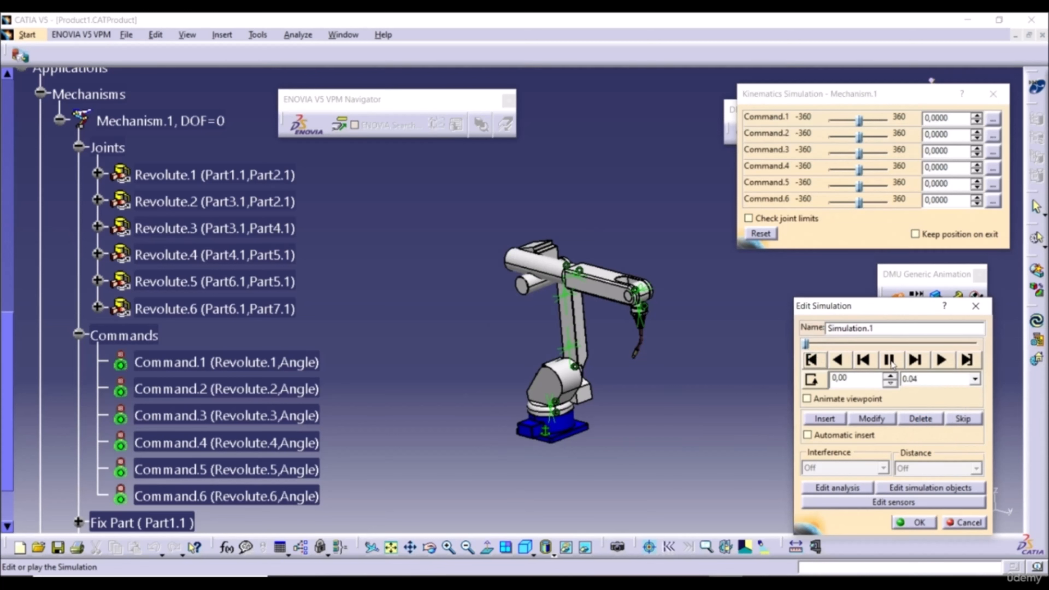
{"action": "left_click", "coordinate": [941, 359]}
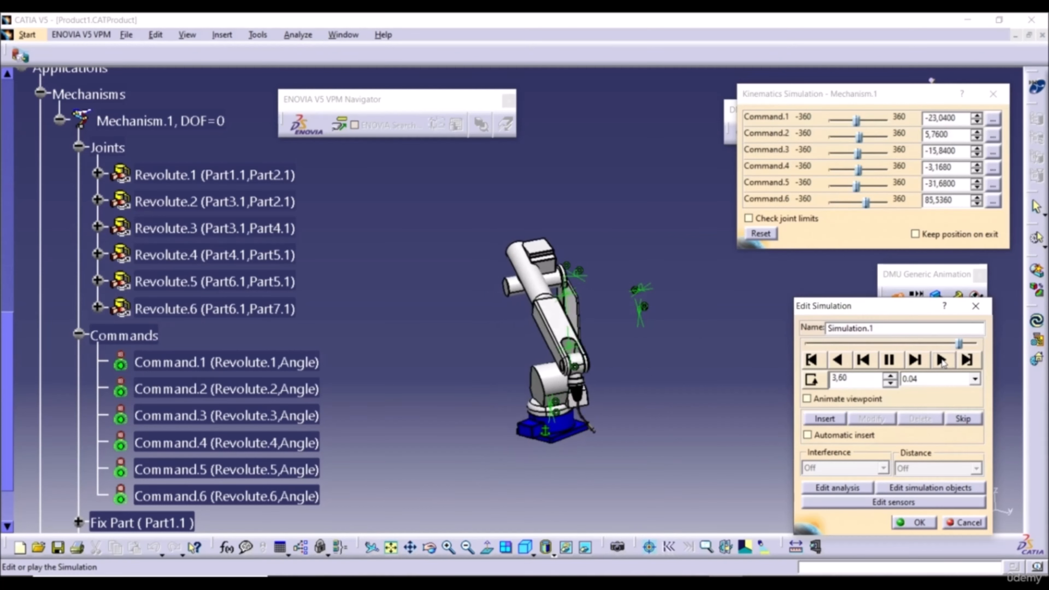
Hide the assembly's Constraints group and play Simulation.1 backward to its start.
{"action": "scroll", "coordinate": [292, 310], "scroll_direction": "up", "scroll_amount": 3}
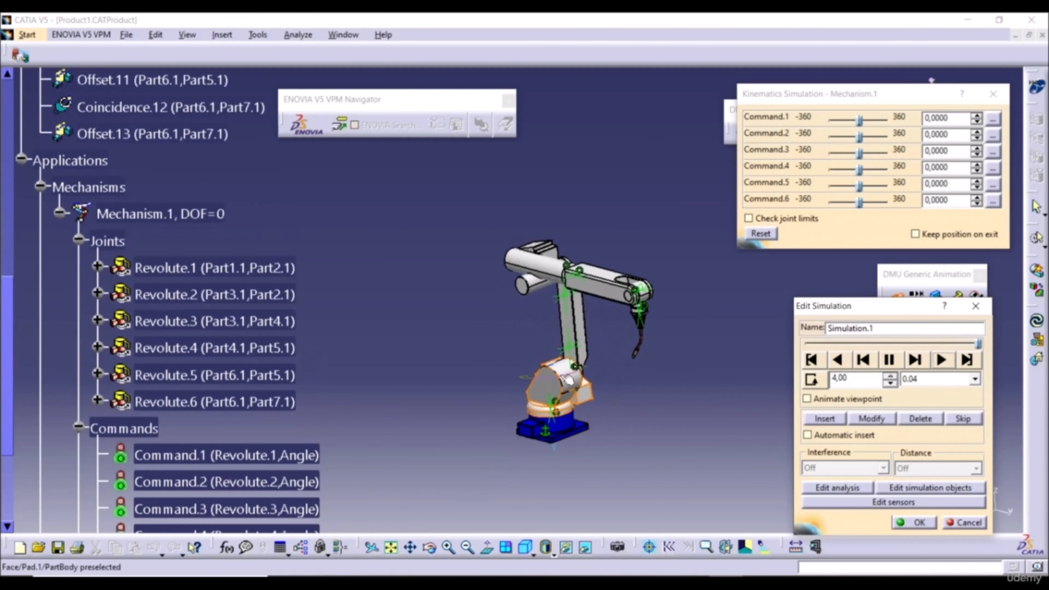
{"action": "scroll", "coordinate": [292, 310], "scroll_direction": "up", "scroll_amount": 15}
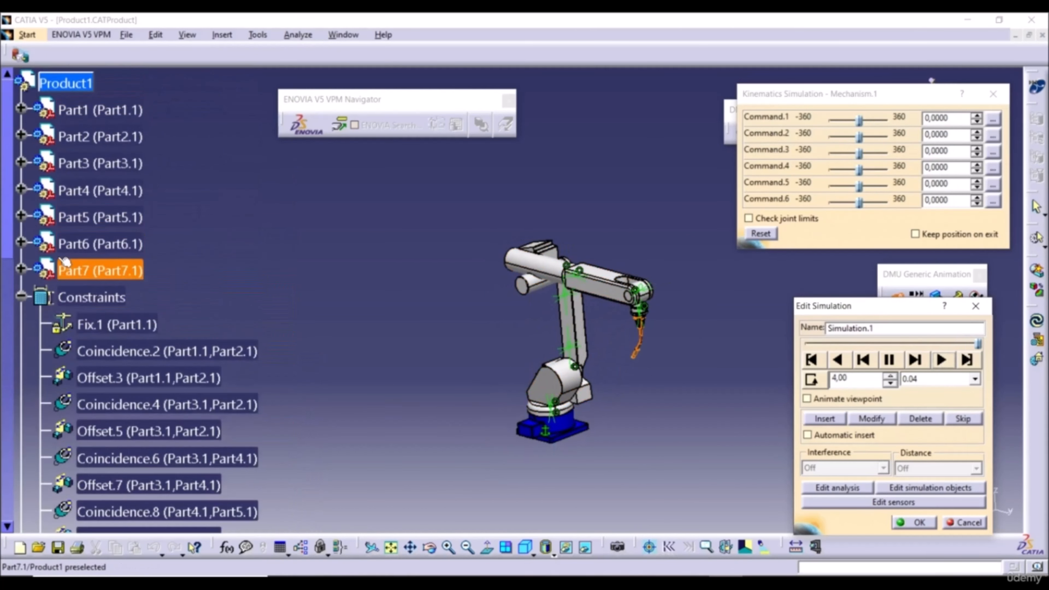
{"action": "right_click", "coordinate": [63, 297]}
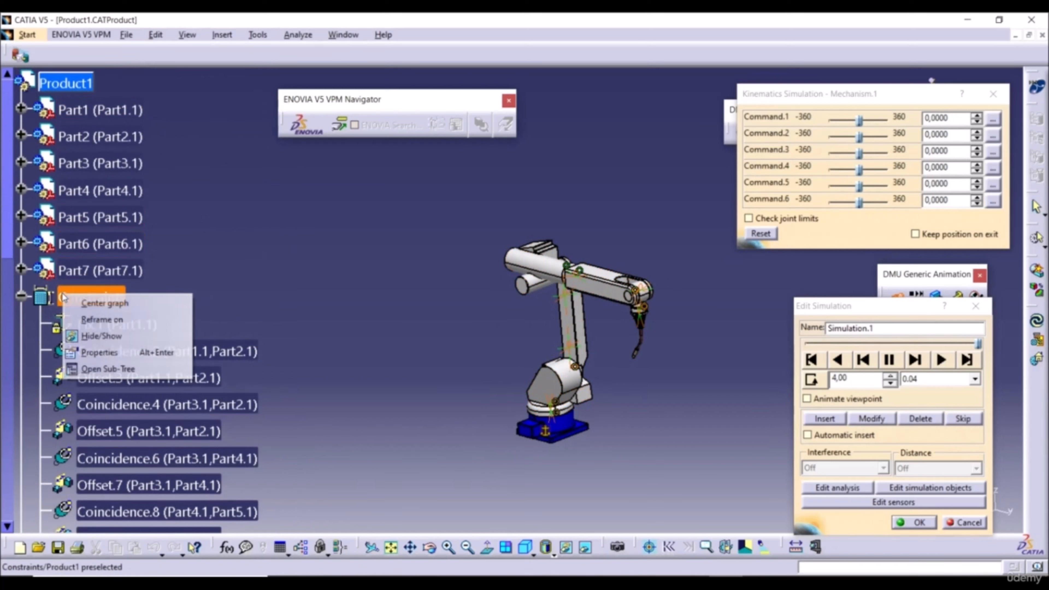
{"action": "left_click", "coordinate": [101, 336]}
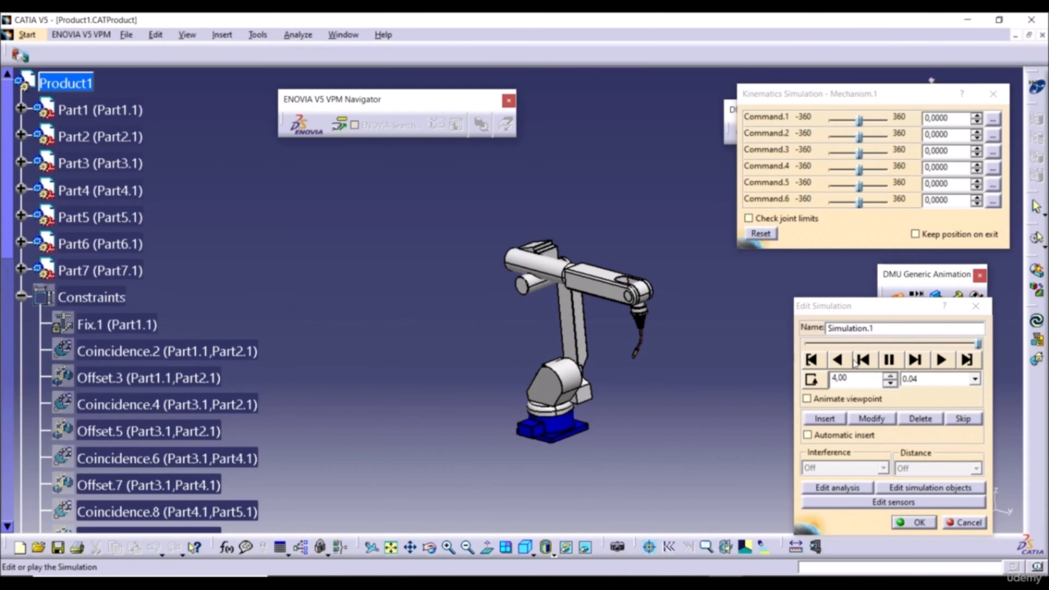
{"action": "left_click", "coordinate": [839, 360]}
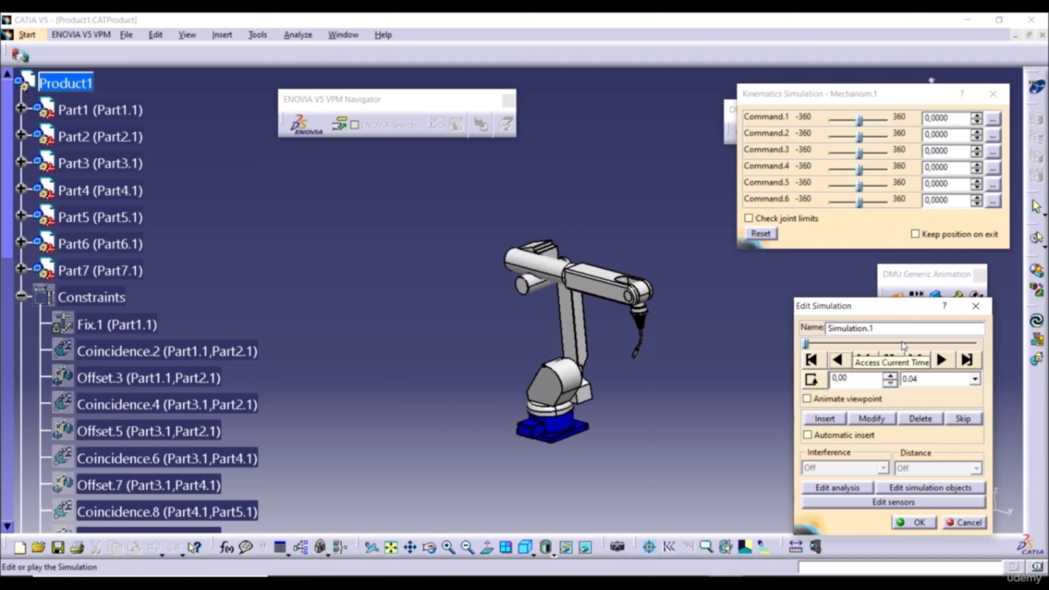
{"action": "left_click", "coordinate": [659, 487]}
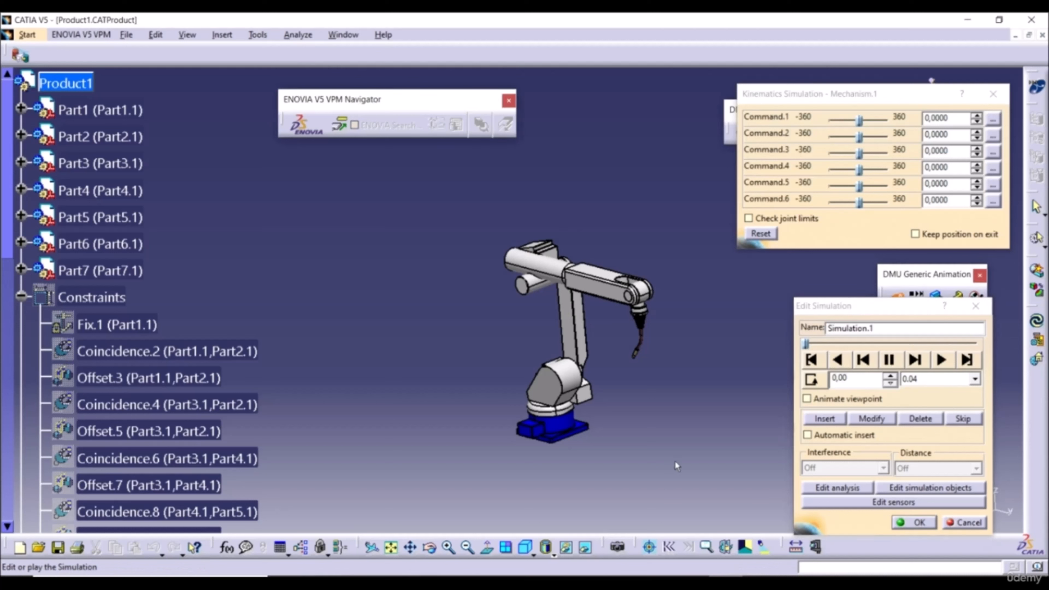
Open the Video Recorder and move its window clear of the Edit Simulation dialog, below the robot.
{"action": "left_click", "coordinate": [262, 35]}
{"action": "mouse_move", "coordinate": [285, 69]}
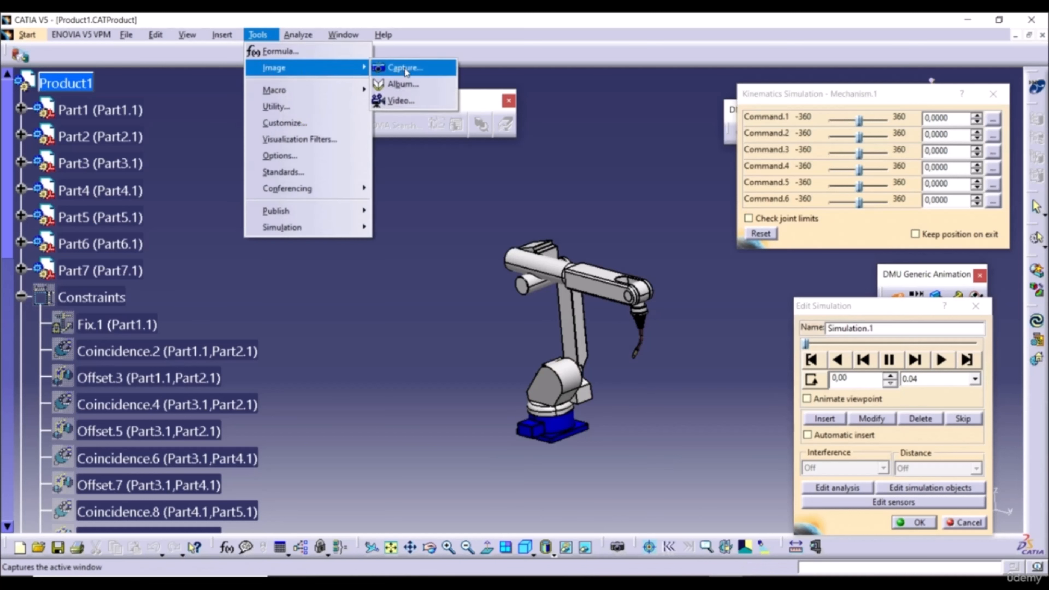
{"action": "left_click", "coordinate": [410, 102]}
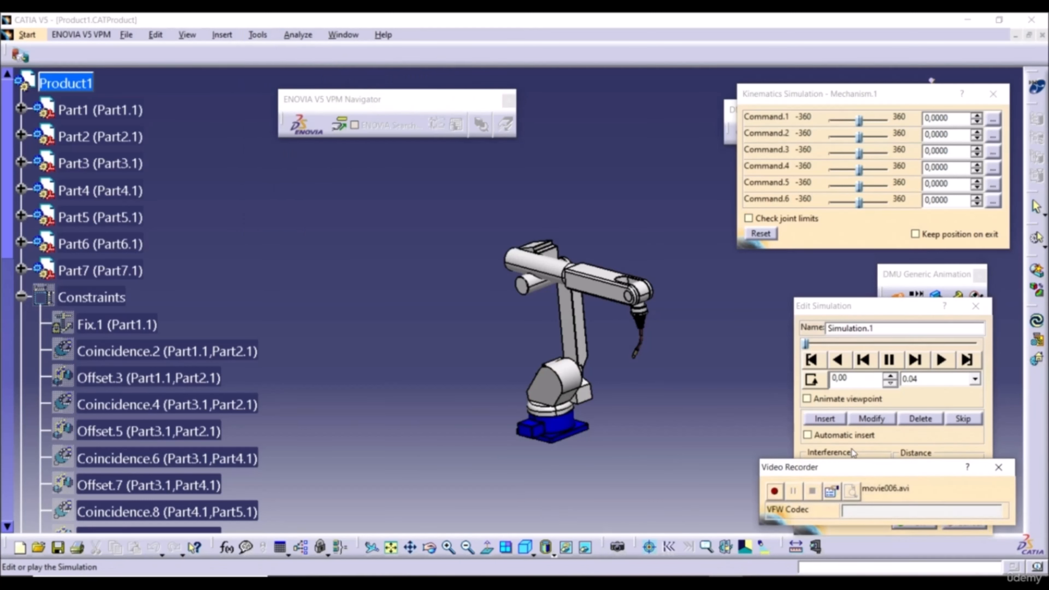
{"action": "left_click_drag", "start_coordinate": [836, 478], "coordinate": [566, 458]}
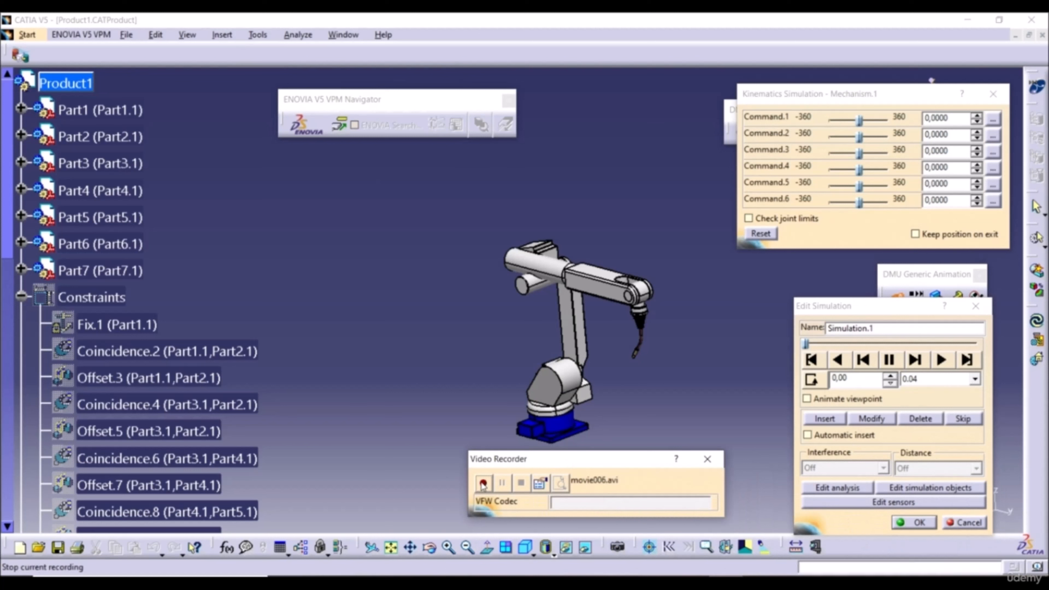
Set up the video recording with the VFW Codec format, Window capture and a rate of 10 frames per second.
{"action": "left_click", "coordinate": [539, 482]}
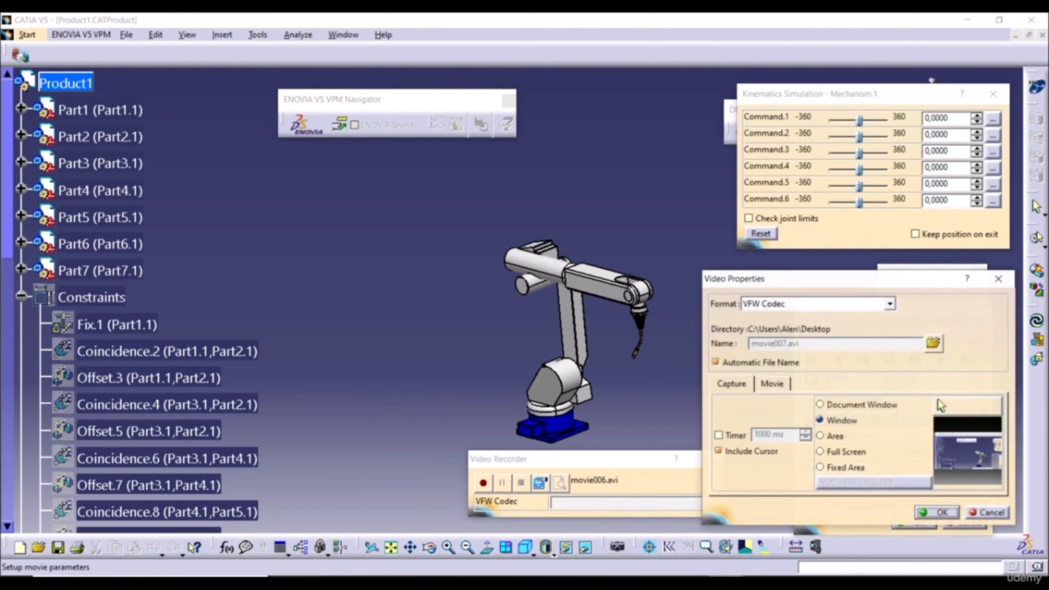
{"action": "left_click", "coordinate": [829, 310]}
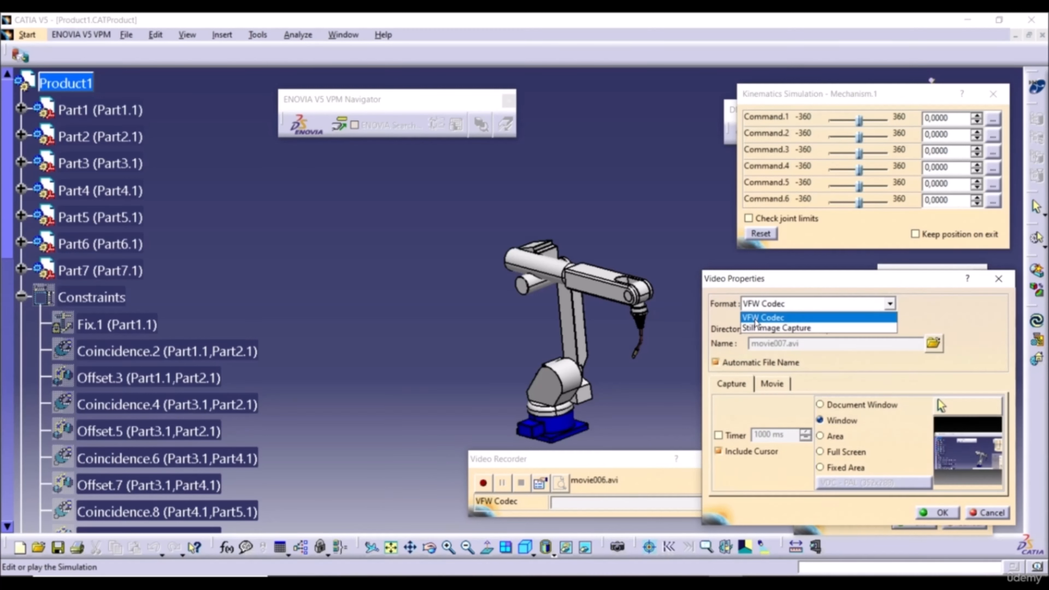
{"action": "left_click", "coordinate": [954, 313]}
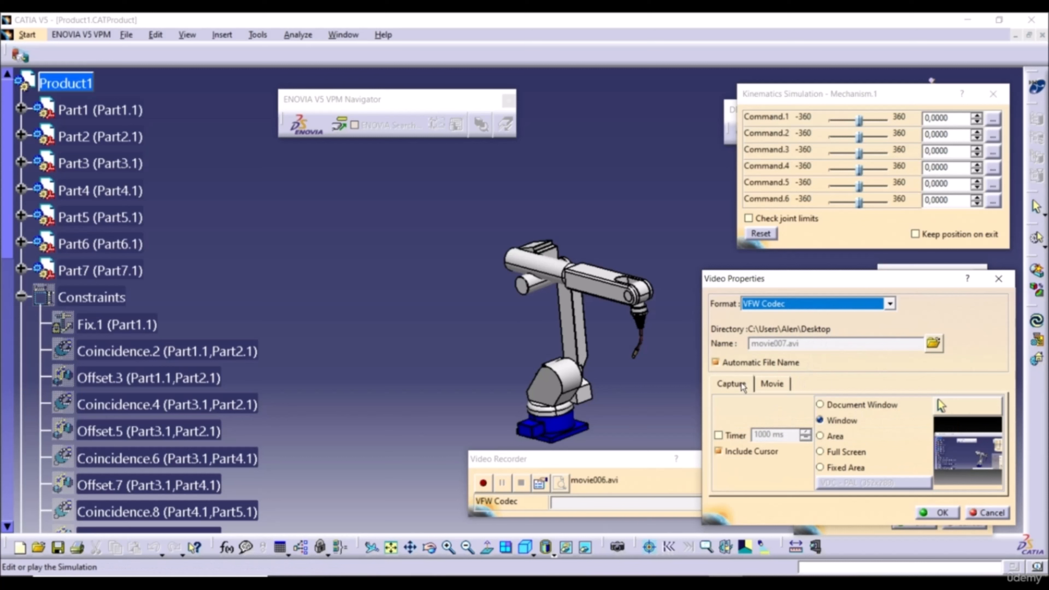
{"action": "left_click", "coordinate": [859, 406]}
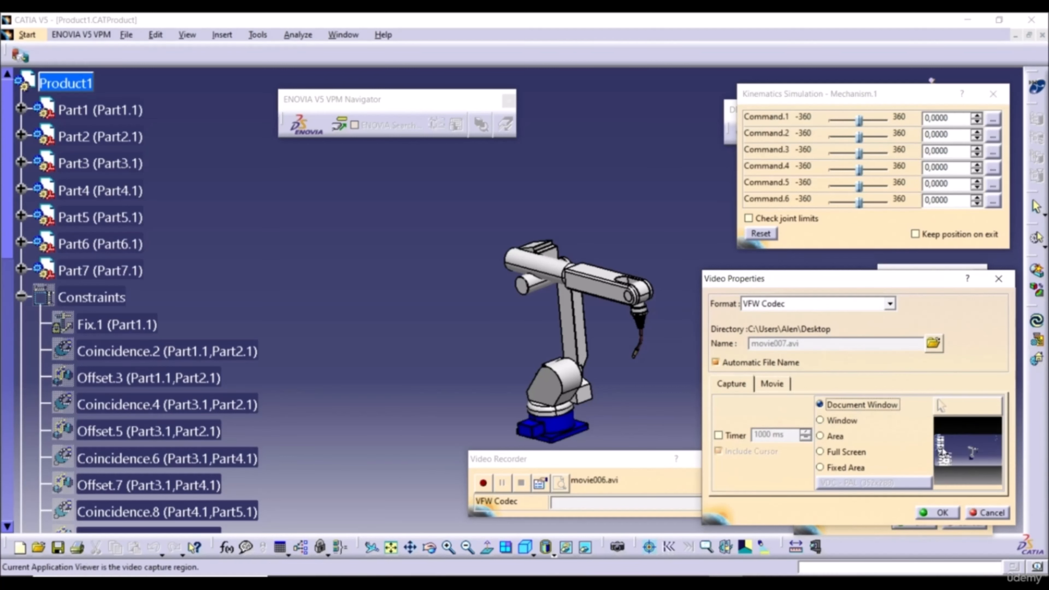
{"action": "left_click", "coordinate": [840, 420]}
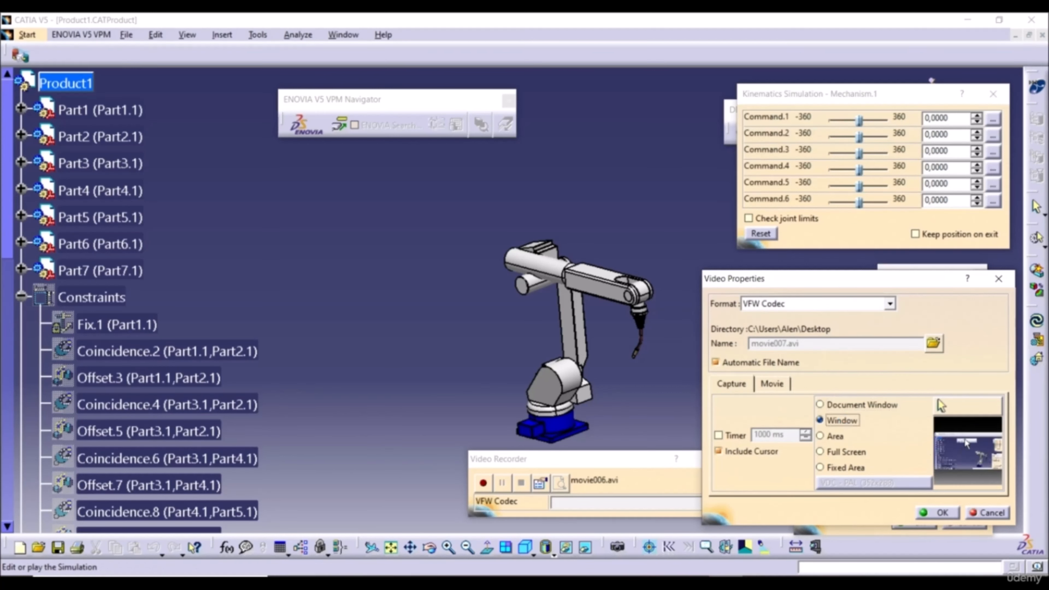
{"action": "left_click", "coordinate": [867, 439]}
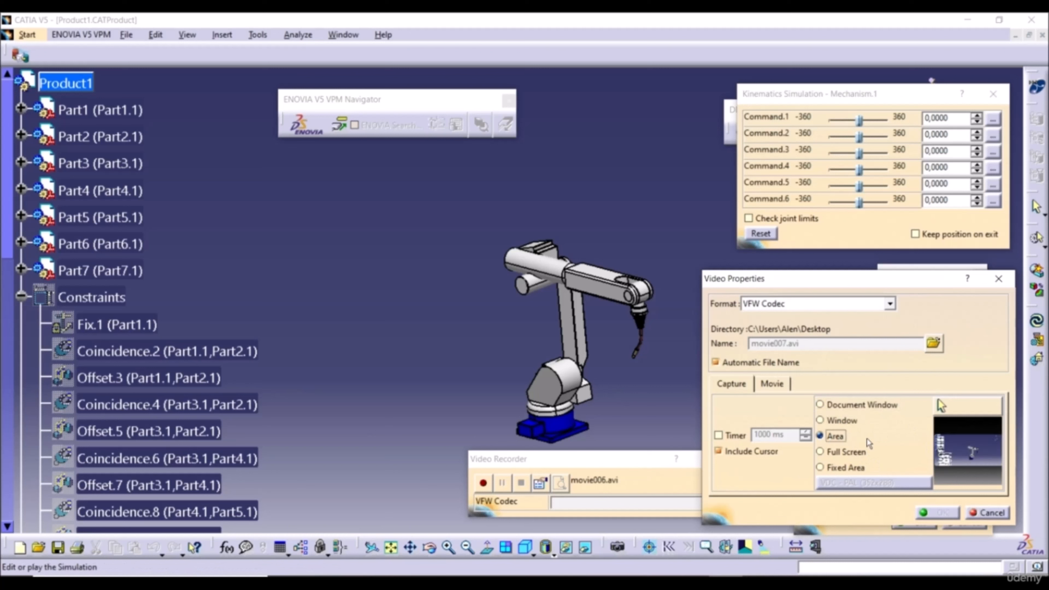
{"action": "left_click", "coordinate": [851, 451]}
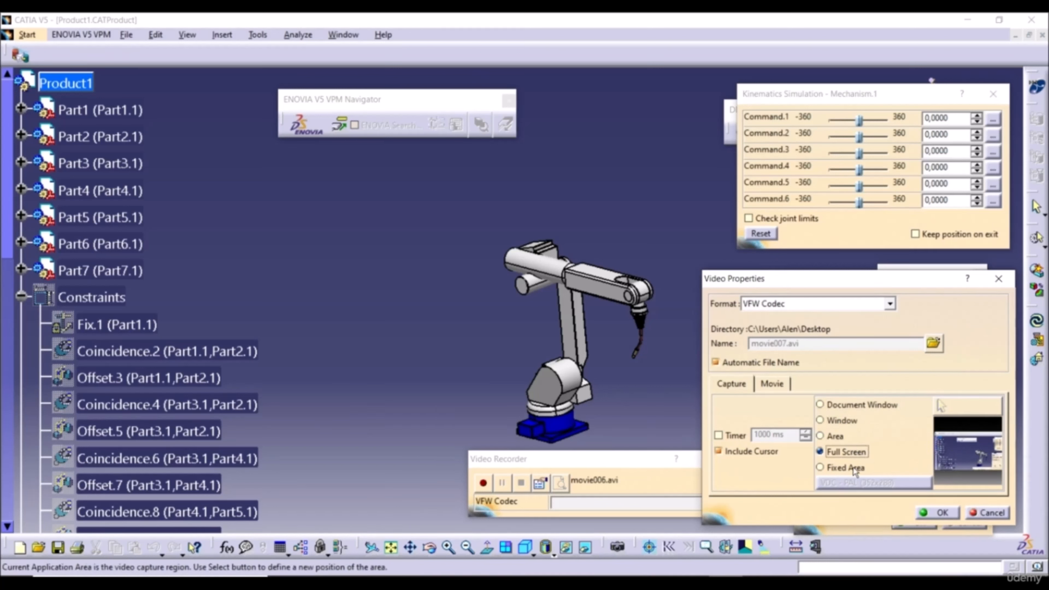
{"action": "left_click", "coordinate": [841, 422]}
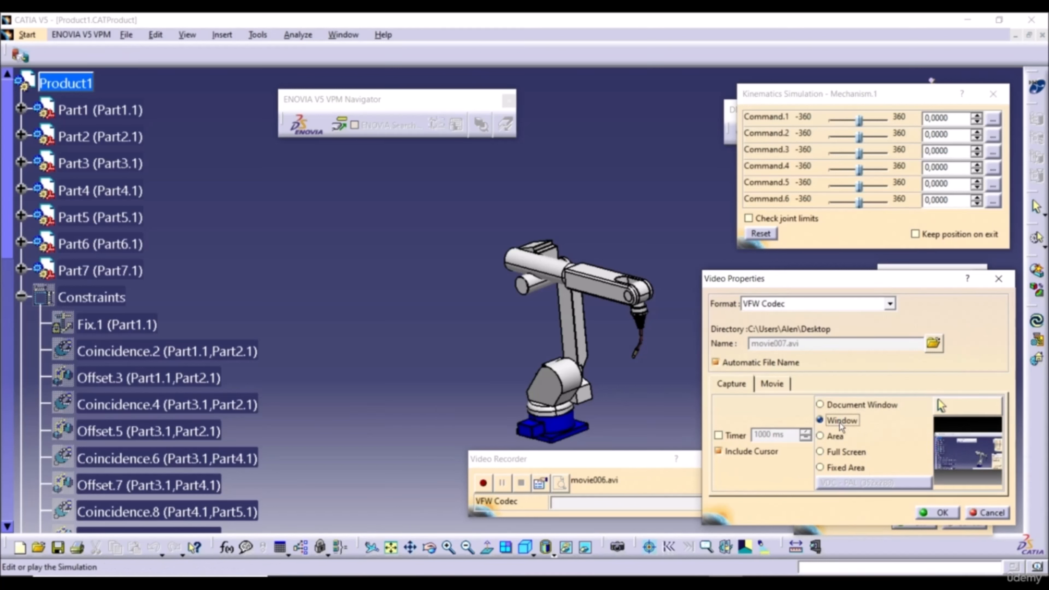
{"action": "left_click", "coordinate": [771, 384]}
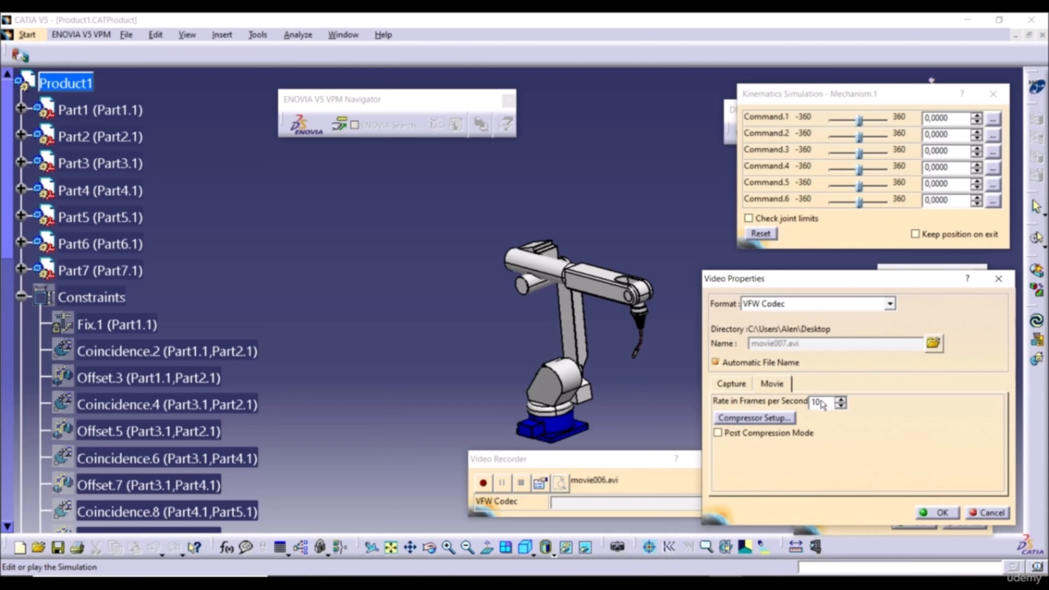
{"action": "left_click", "coordinate": [937, 511]}
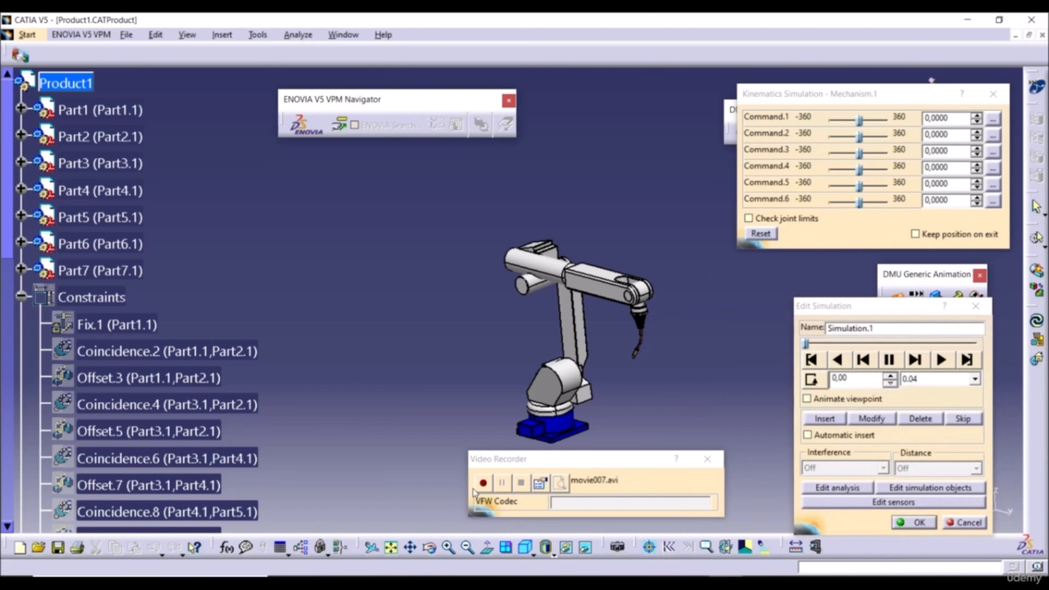
Record a full forward playback of Simulation.1 as movie007.avi and open the finished video from the desktop.
{"action": "left_click", "coordinate": [482, 482]}
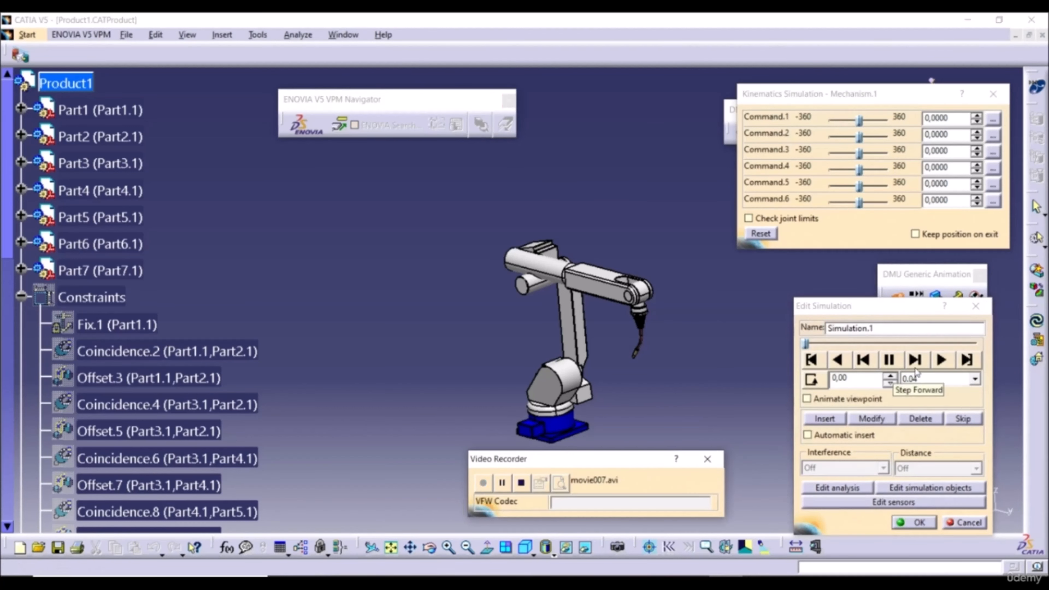
{"action": "left_click", "coordinate": [941, 360]}
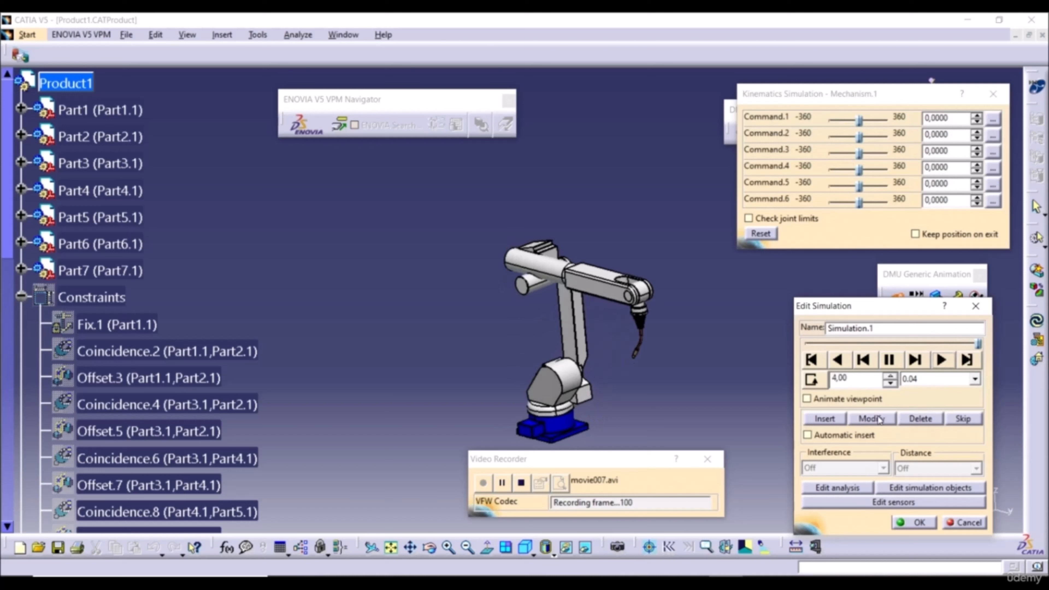
{"action": "left_click", "coordinate": [522, 482]}
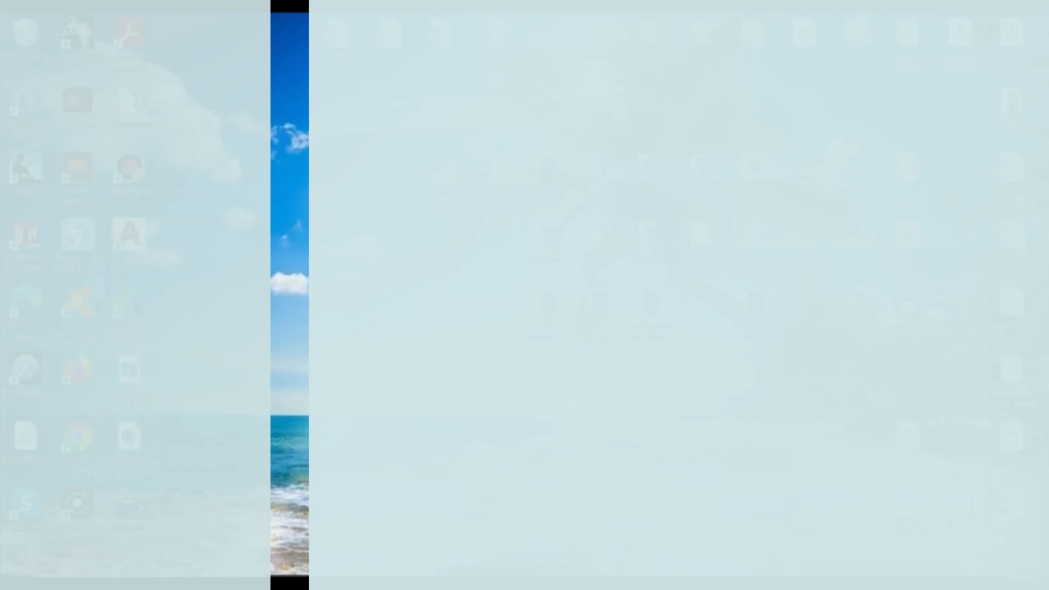
{"action": "left_click_drag", "start_coordinate": [271, 430], "coordinate": [292, 386]}
{"action": "double_click", "coordinate": [289, 376]}
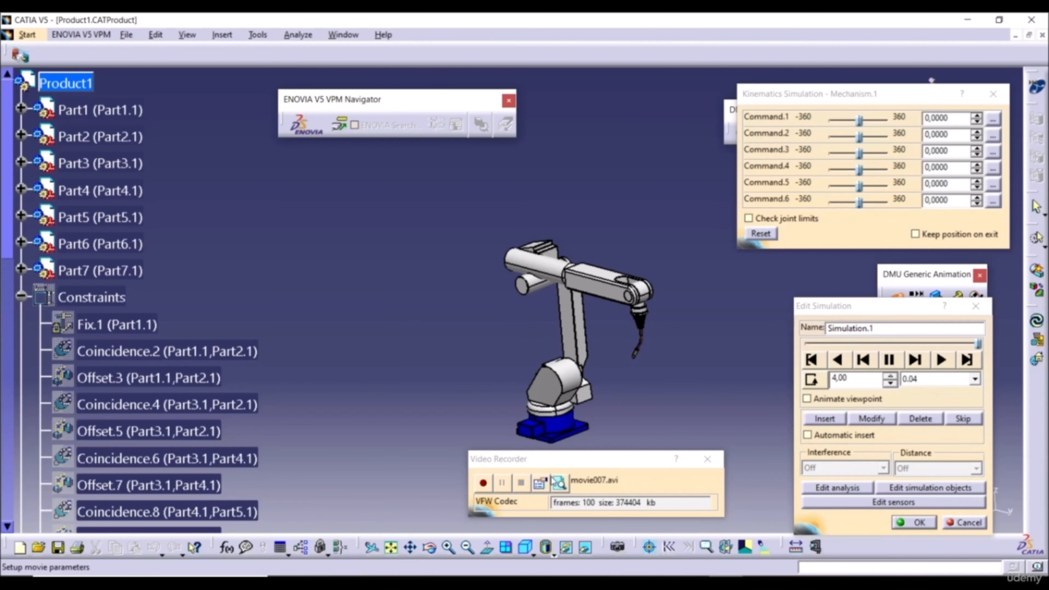
Check the frame rate in the recorder's movie settings and close them without changing anything.
{"action": "left_click", "coordinate": [540, 482]}
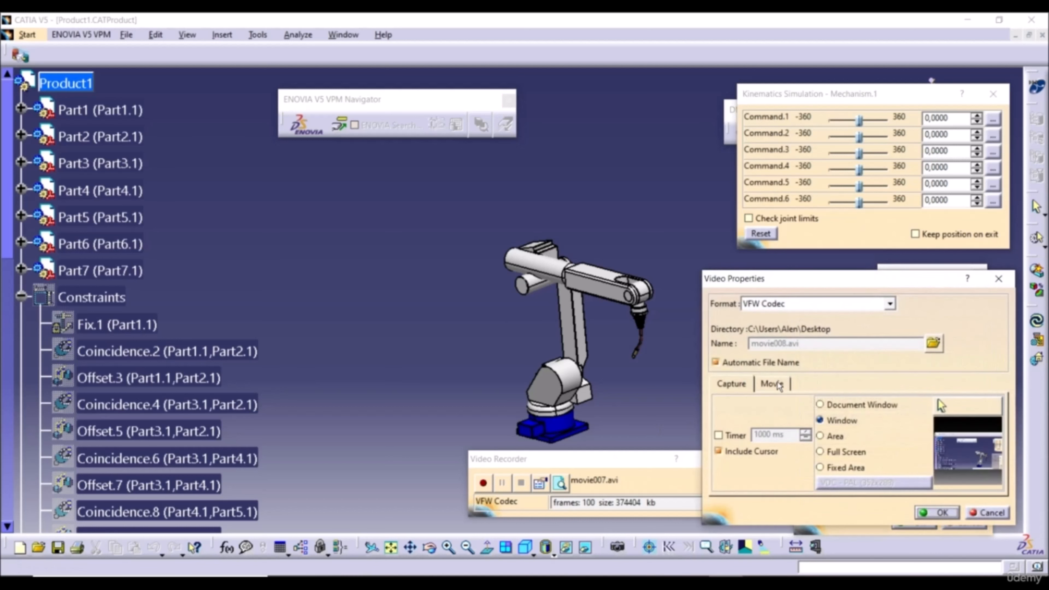
{"action": "left_click", "coordinate": [776, 383]}
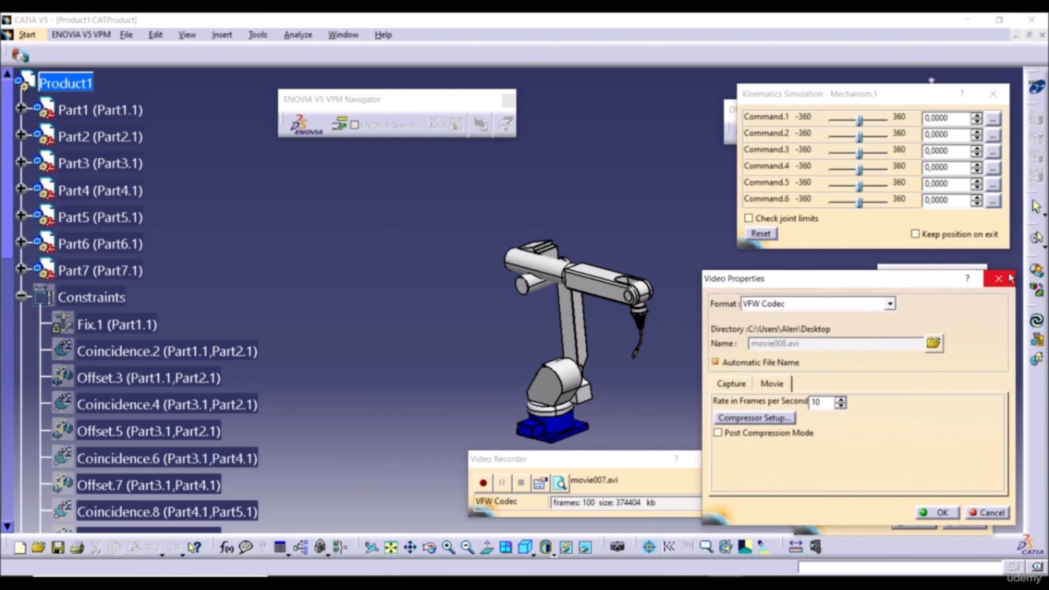
{"action": "left_click", "coordinate": [998, 279]}
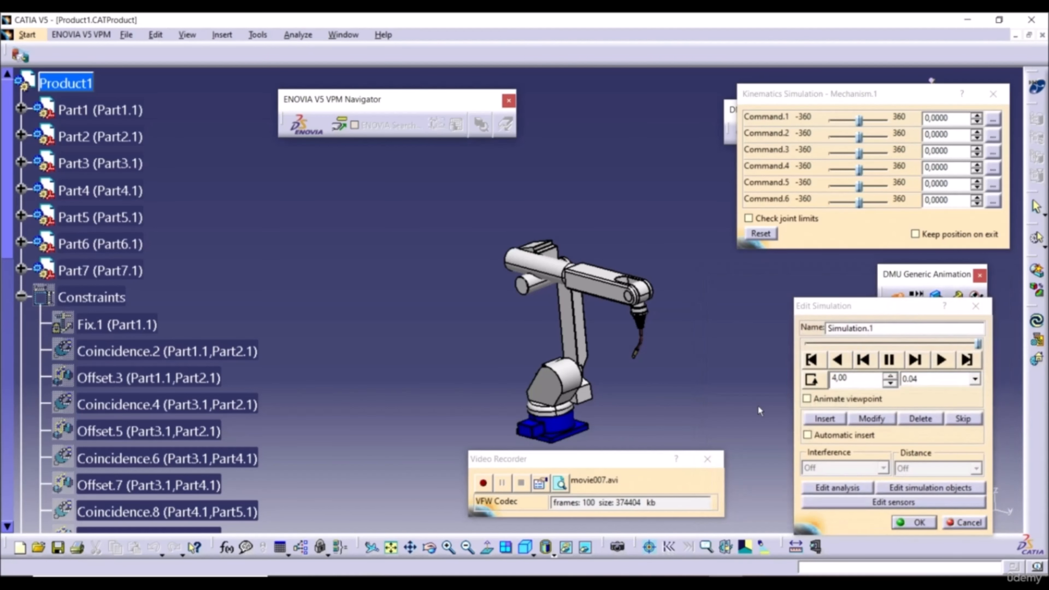